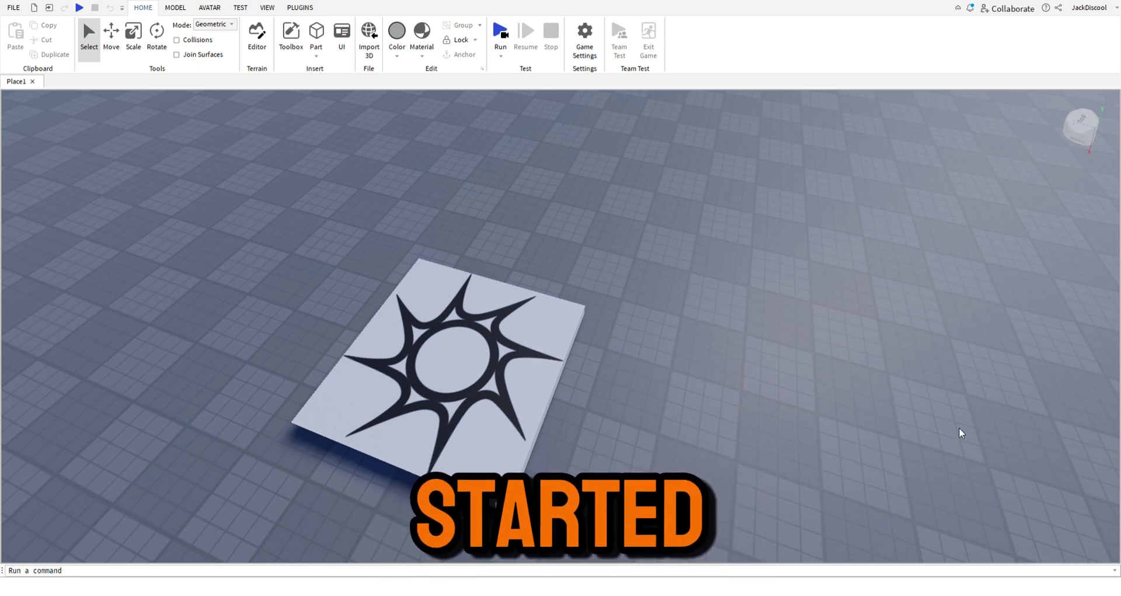
Delete the square spawn pad from the baseplate.
key(w)
right_drag(723, 285, 722, 285)
key(s)
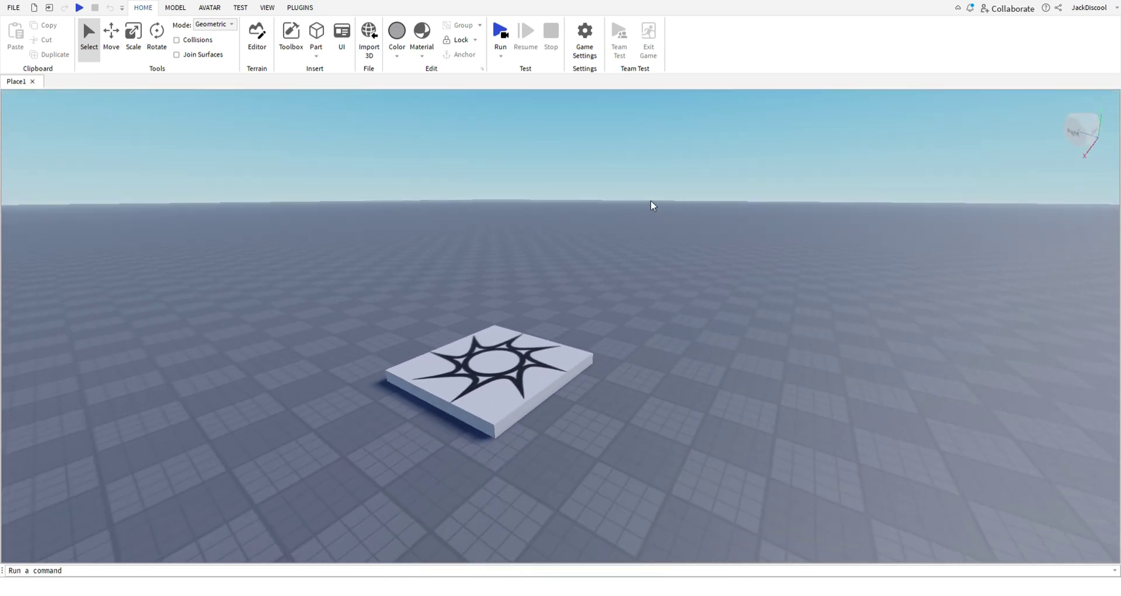
key(a)
key(s)
click(608, 398)
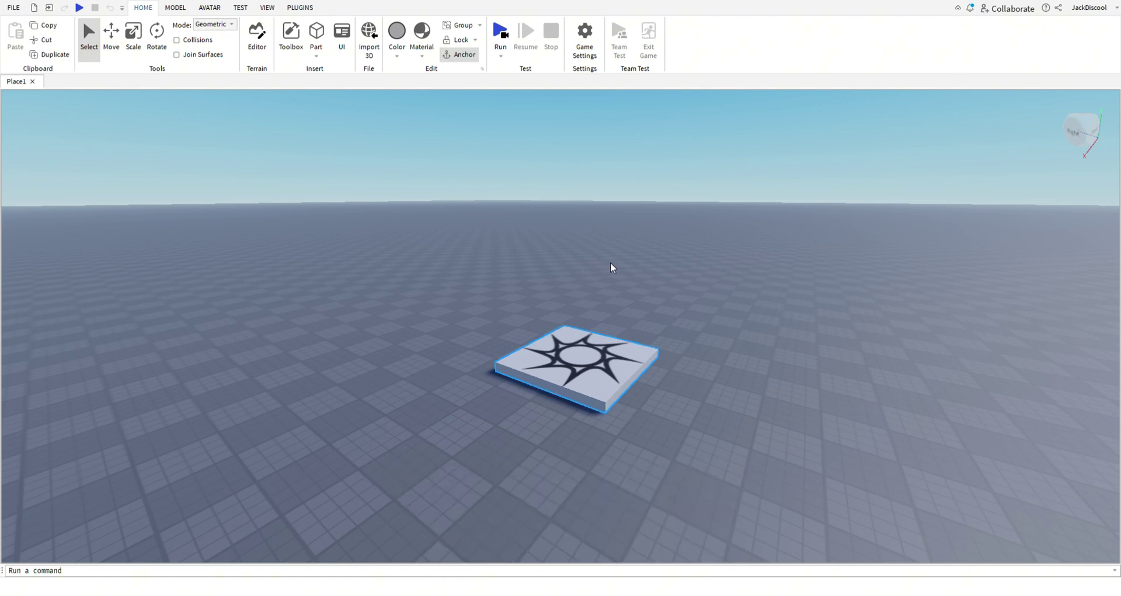
key(Delete)
Insert a part and scale it in both horizontal directions into a large flat floor slab.
key(s)
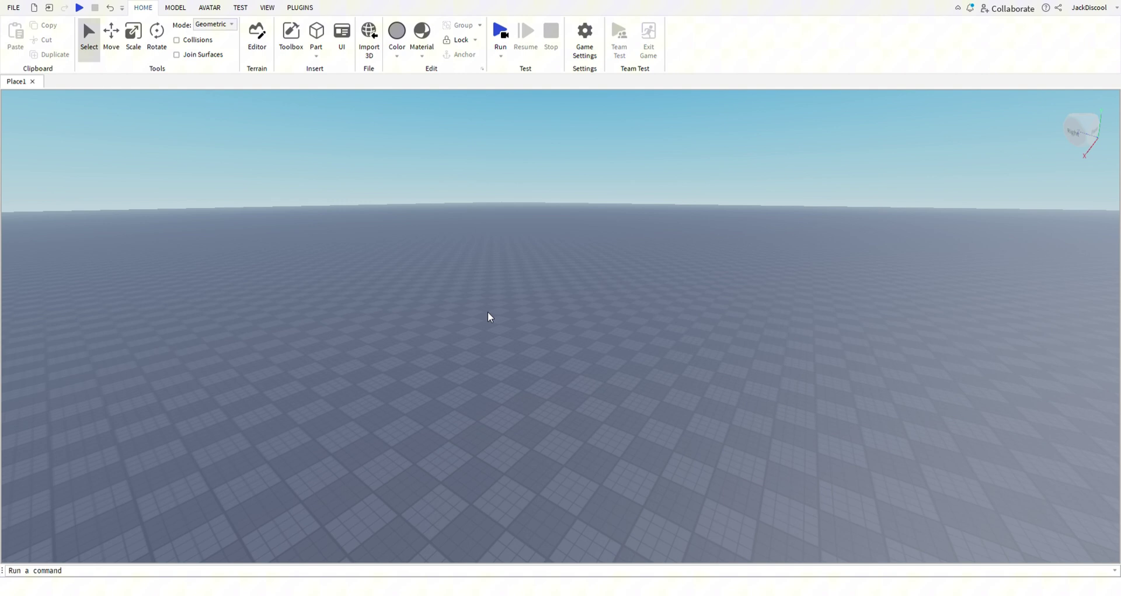
right_drag(490, 317, 491, 318)
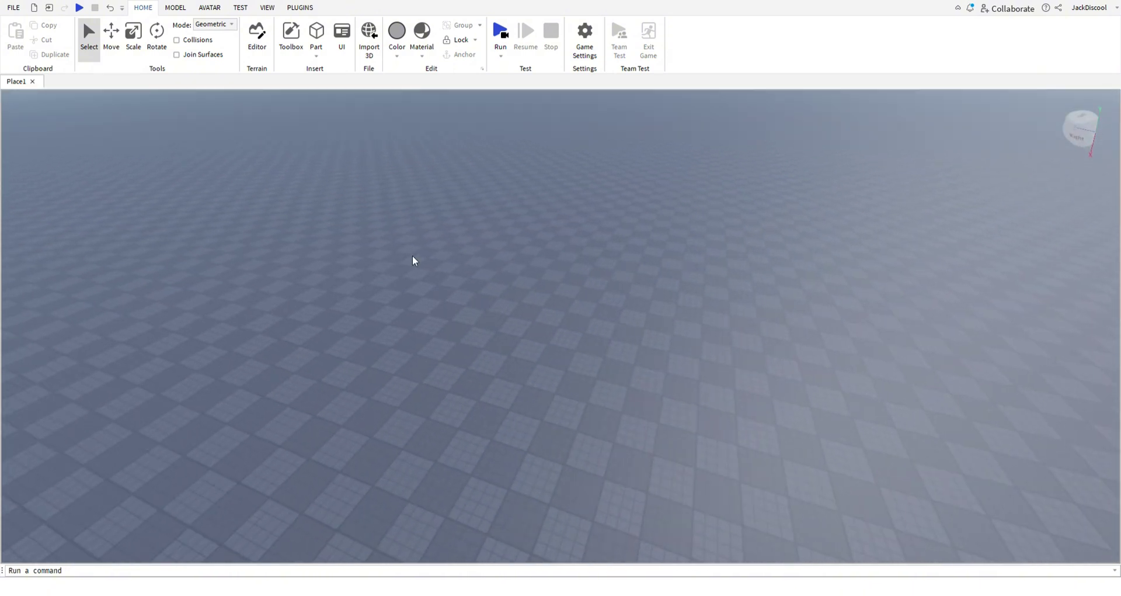
key(s)
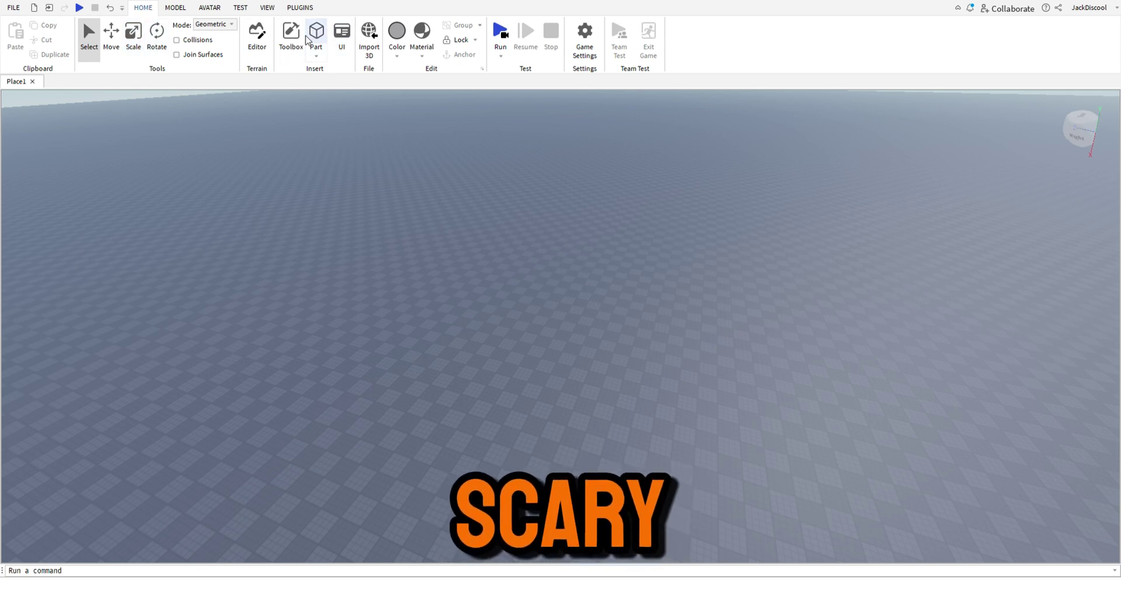
click(308, 40)
key(ctrl+3)
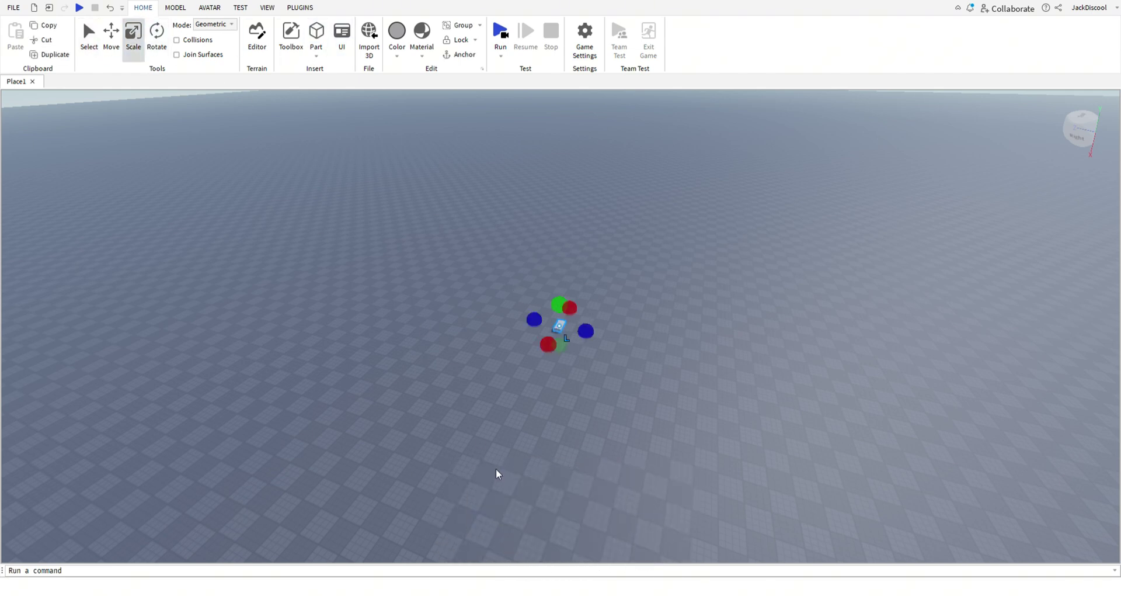
right_drag(496, 473, 497, 477)
key(w)
drag(413, 366, 993, 385)
key(s)
drag(630, 331, 670, 506)
scroll(619, 291, up, 5)
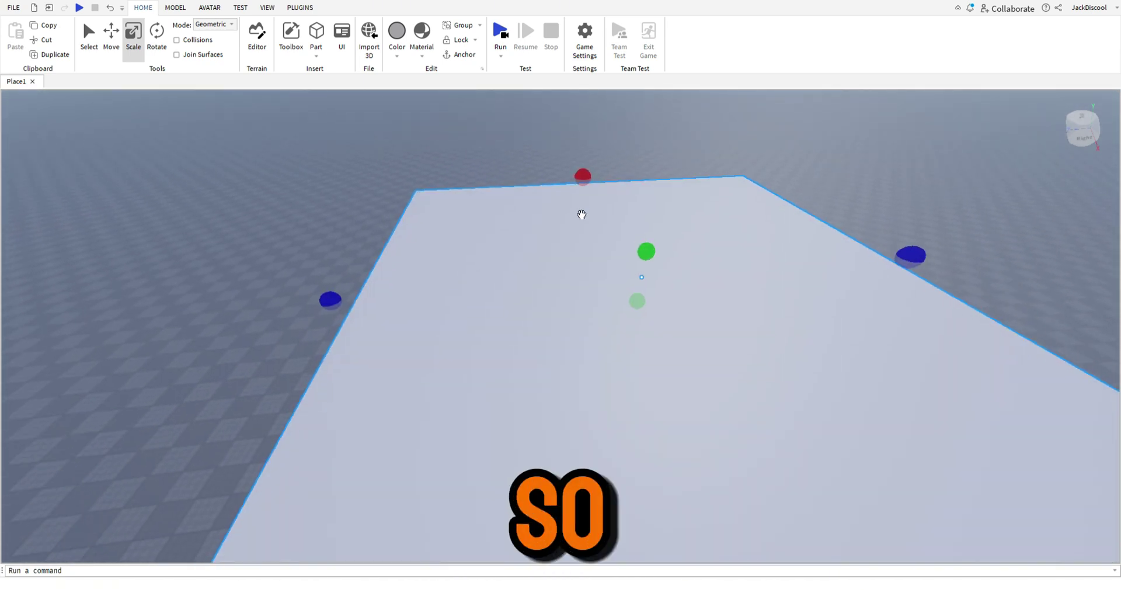
key(s)
click(643, 156)
Apply a rough stone-like material to the floor slab.
key(w)
right_drag(628, 165, 628, 163)
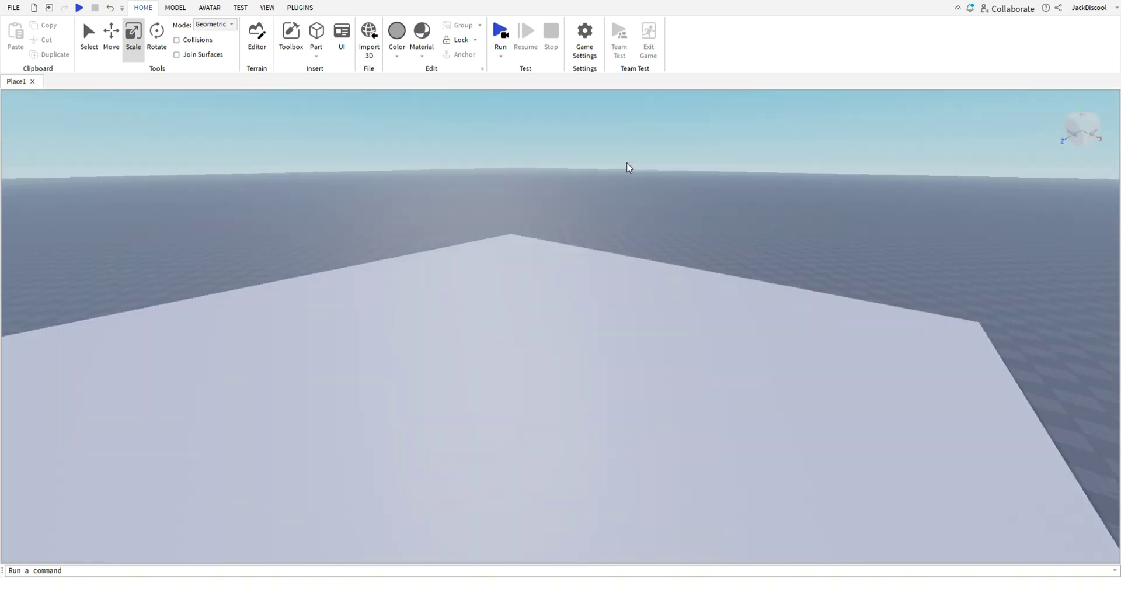
click(631, 401)
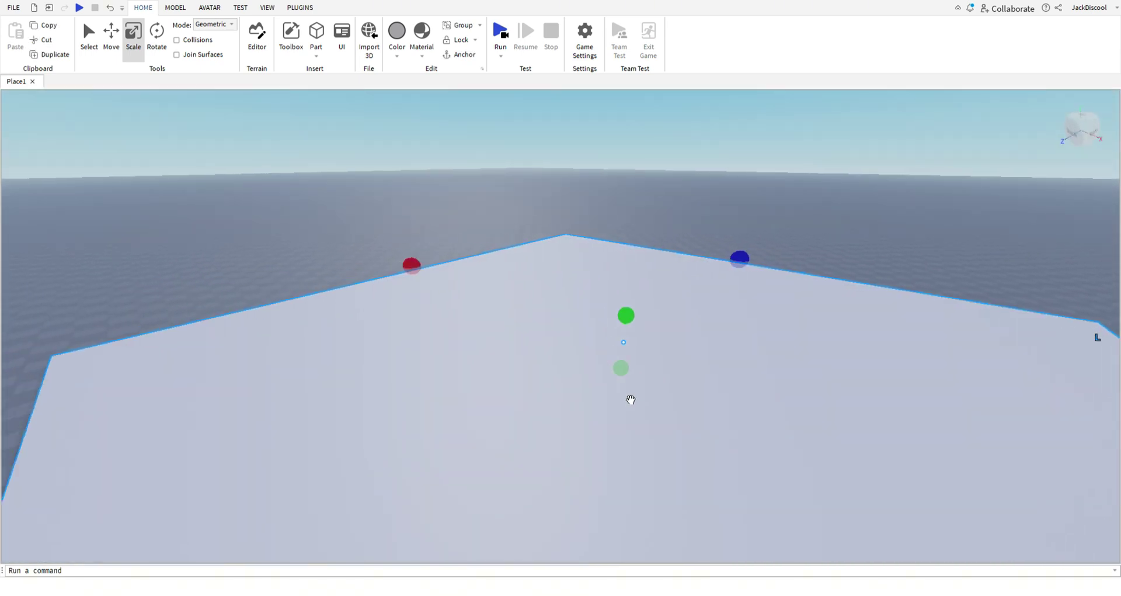
click(421, 55)
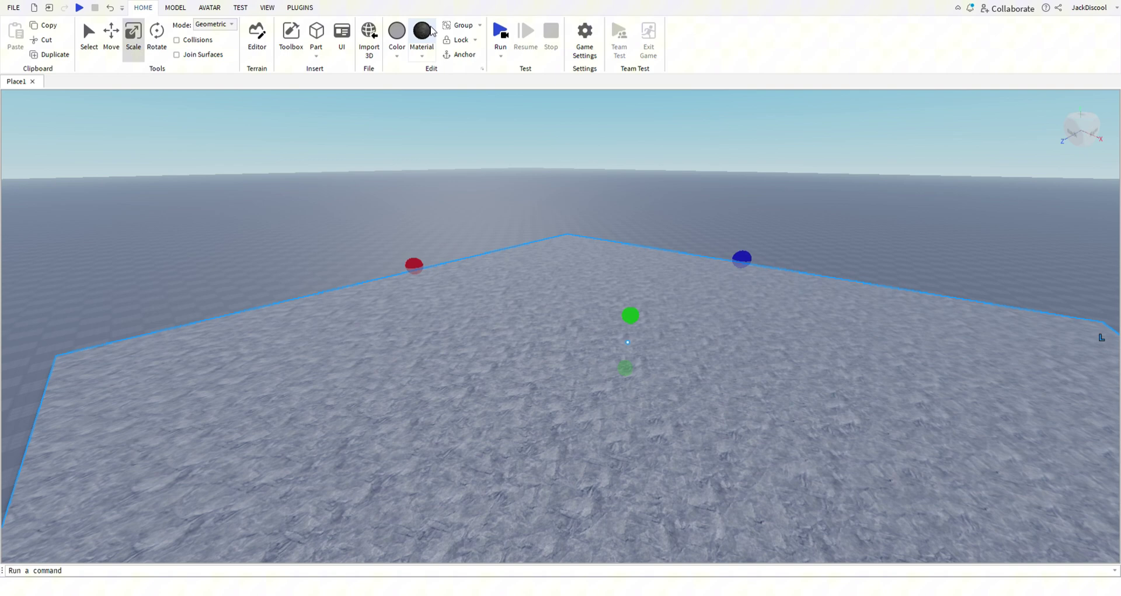
Insert a part at one side of the floor and scale it into a tall wall along that entire edge.
right_drag(415, 124, 416, 126)
key(a)
click(310, 29)
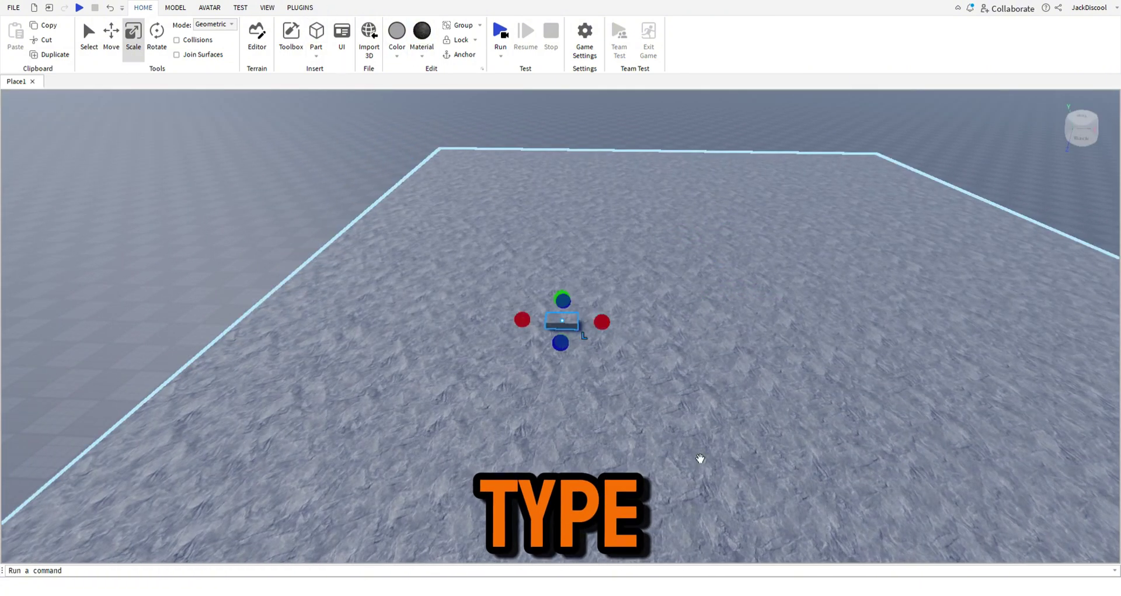
drag(562, 322, 356, 493)
key(s)
drag(457, 261, 432, 115)
scroll(442, 314, down, 2)
drag(384, 401, 341, 410)
key(w)
key(d)
key(d)
click(493, 185)
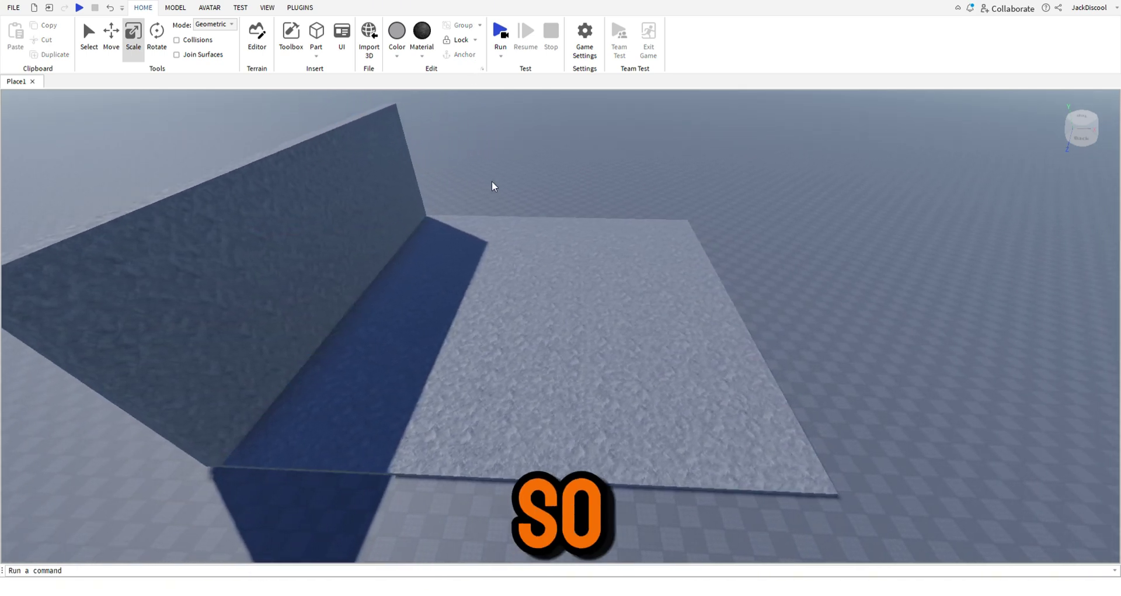
key(w)
click(320, 27)
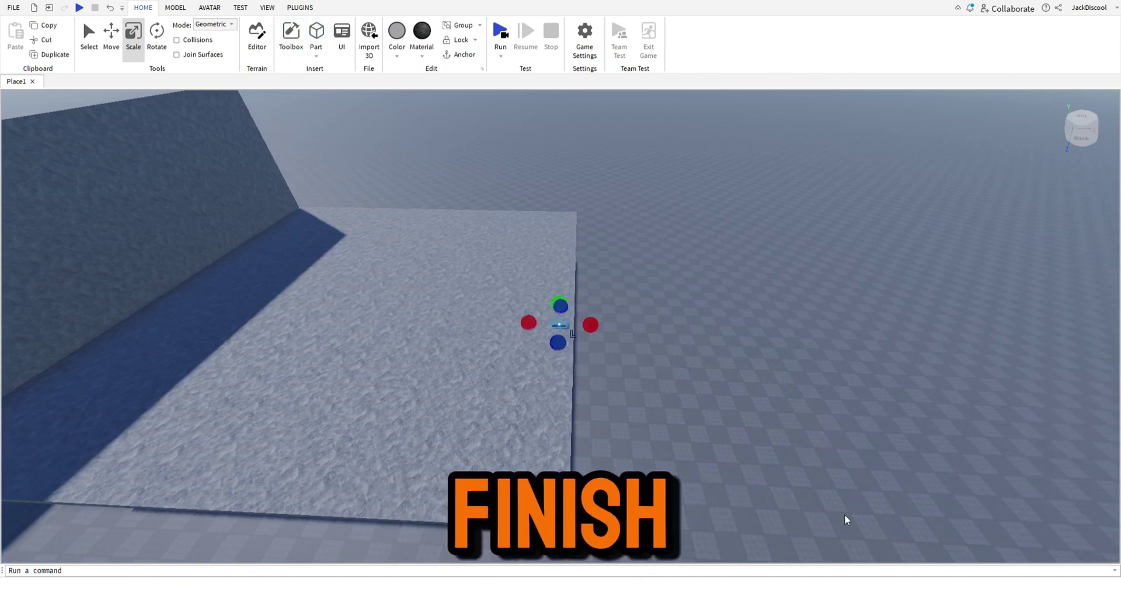
mouse_move(588, 342)
mouse_down()
mouse_move(576, 365)
mouse_move(664, 338)
mouse_move(570, 350)
mouse_move(585, 349)
mouse_up()
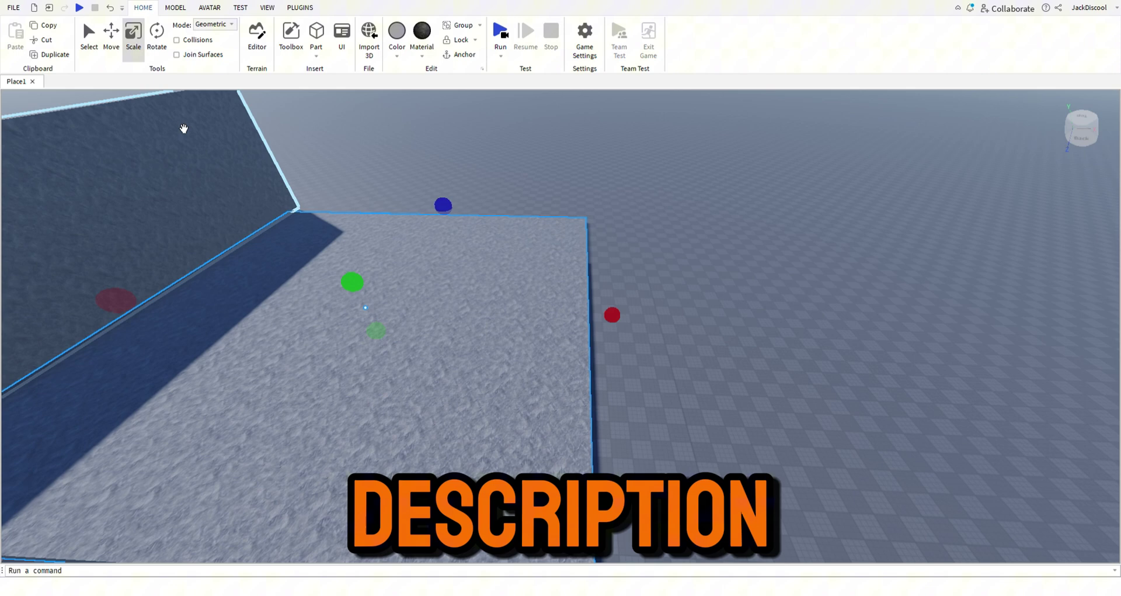
Adjust the first wall's fit along the side edge of the floor slab.
drag(183, 128, 191, 187)
drag(89, 208, 117, 379)
click(425, 146)
scroll(425, 146, down, 5)
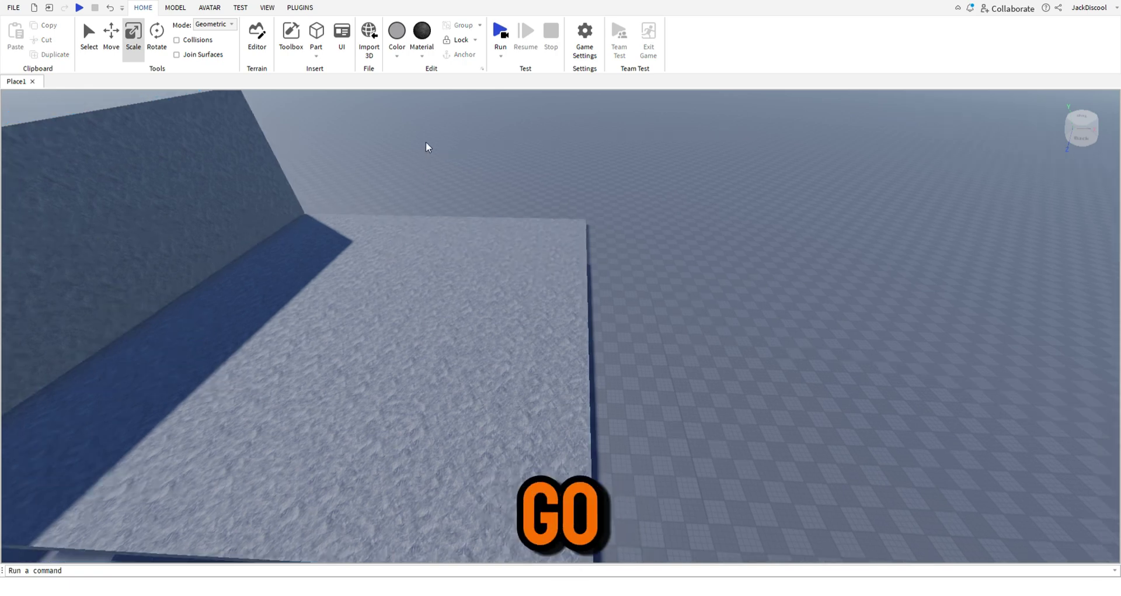
scroll(247, 340, up, 3)
click(247, 340)
key(w)
key(a)
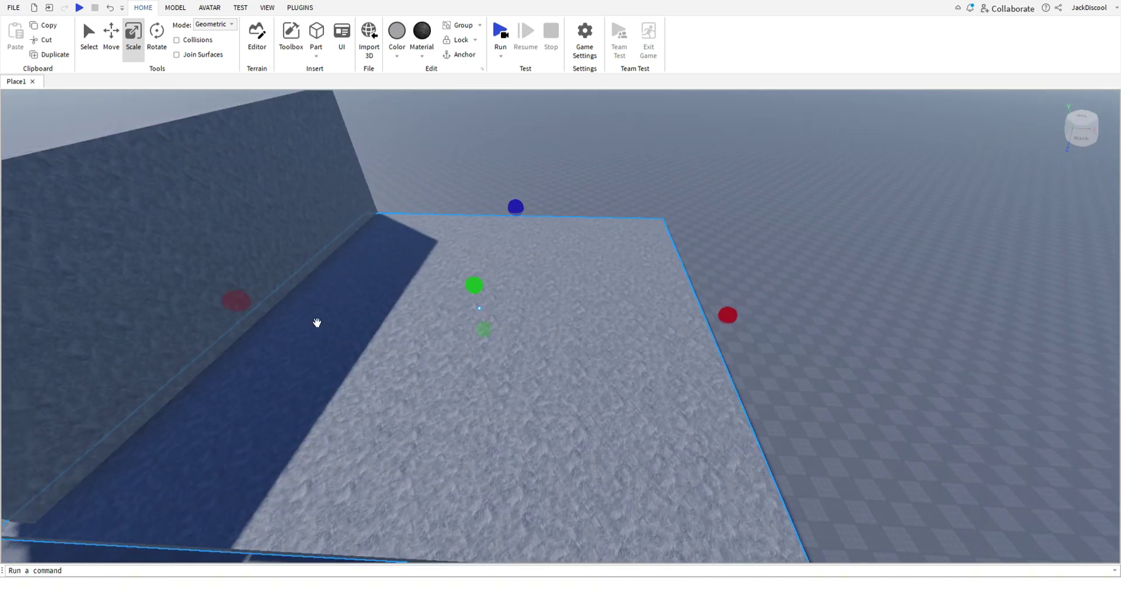
click(230, 275)
drag(328, 343, 373, 468)
click(755, 121)
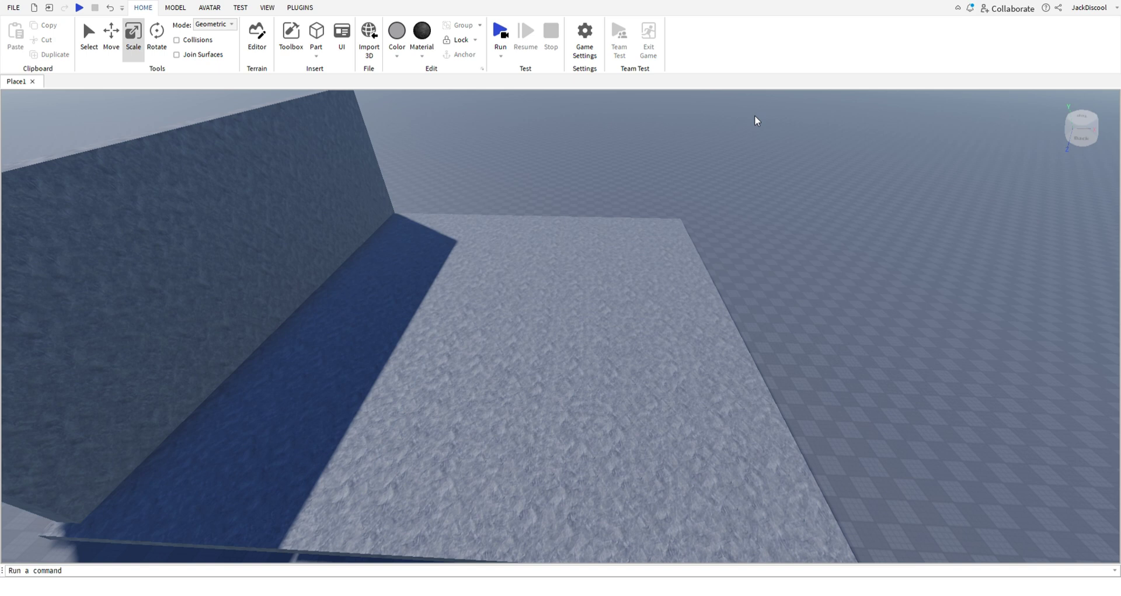
Insert a part at the floor's open far corner and stretch it into a strip along the whole side opposite the wall.
key(w)
key(d)
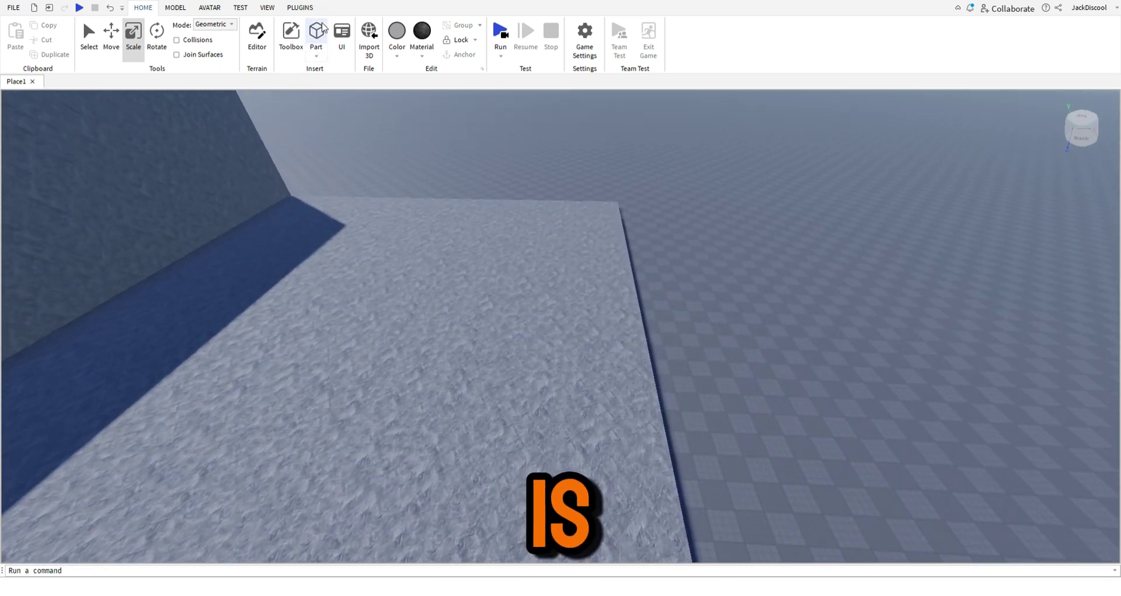
click(578, 333)
click(568, 327)
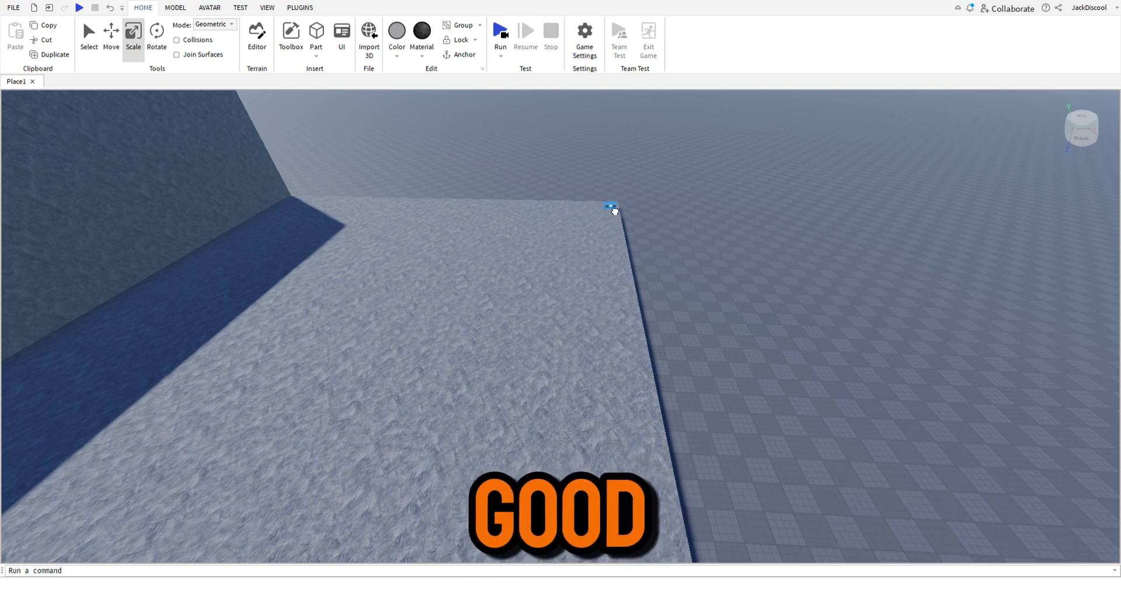
drag(615, 211, 716, 565)
key(s)
right_drag(715, 566, 615, 269)
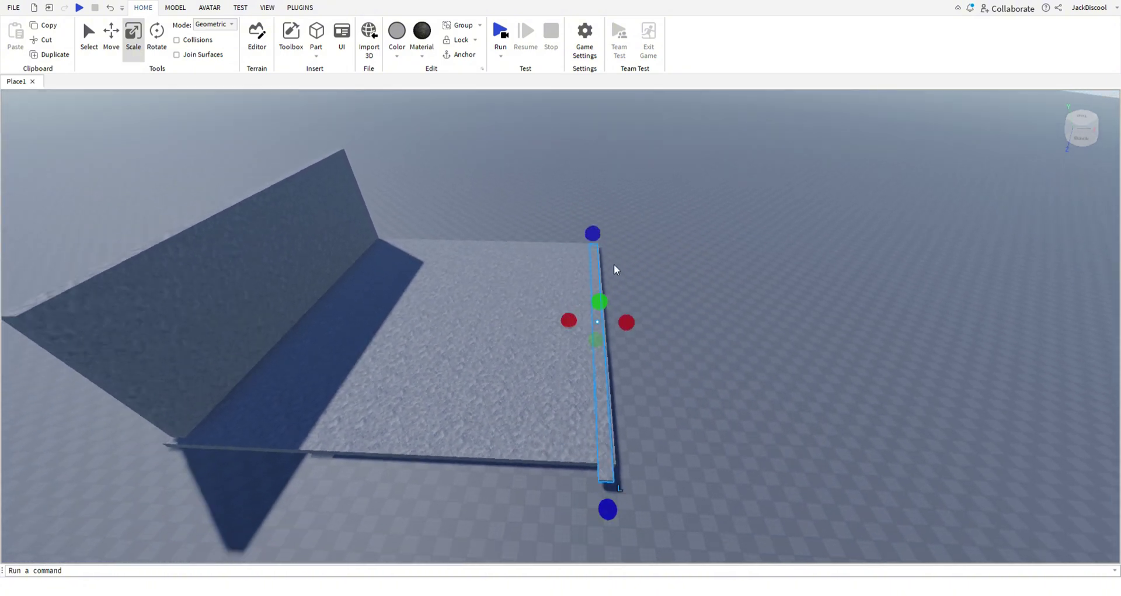
Raise the strip along the floor's open side into a tall second wall facing the first one.
drag(599, 301, 700, 158)
key(a)
mouse_move(700, 178)
right_down()
mouse_move(686, 147)
mouse_move(703, 162)
right_up()
drag(670, 142, 679, 211)
key(w)
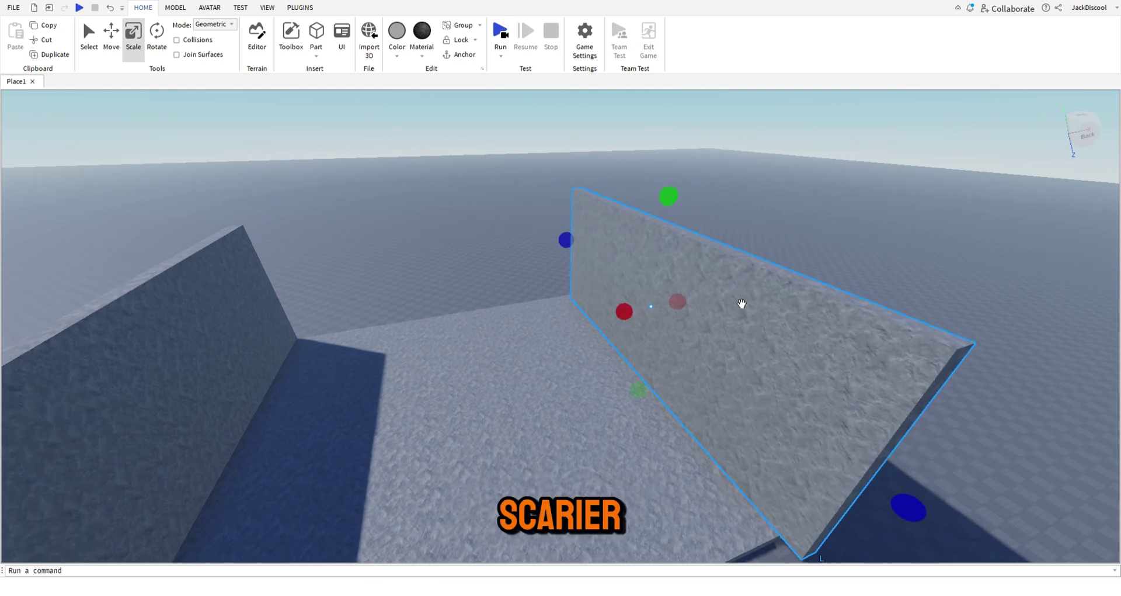
click(773, 224)
right_drag(774, 224, 607, 208)
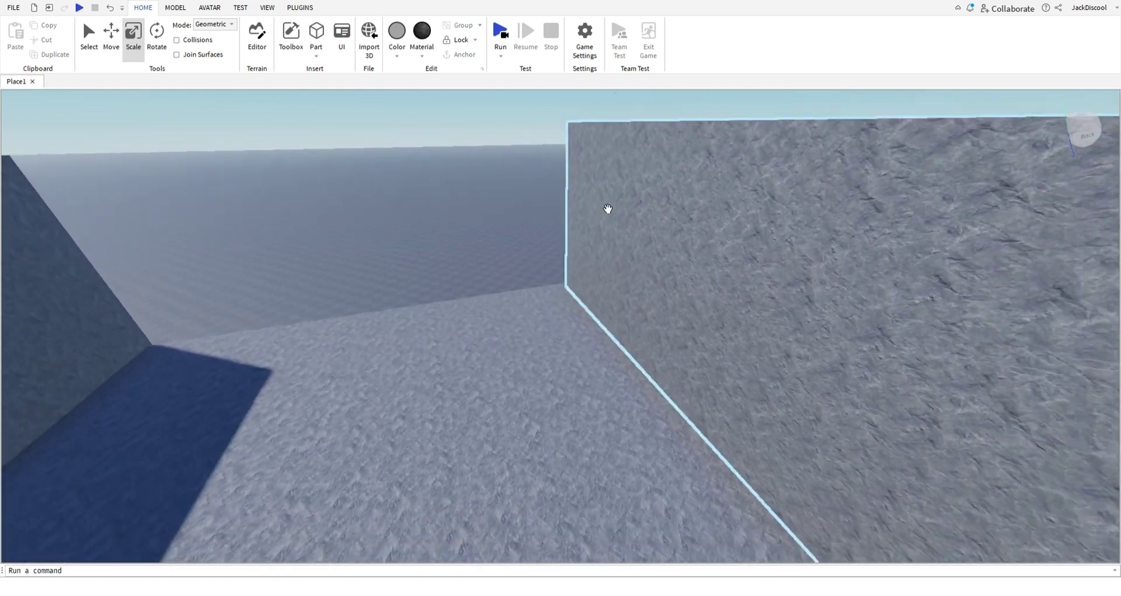
click(608, 207)
key(s)
drag(634, 392, 577, 446)
Add a light effect to the selected second wall.
key(s)
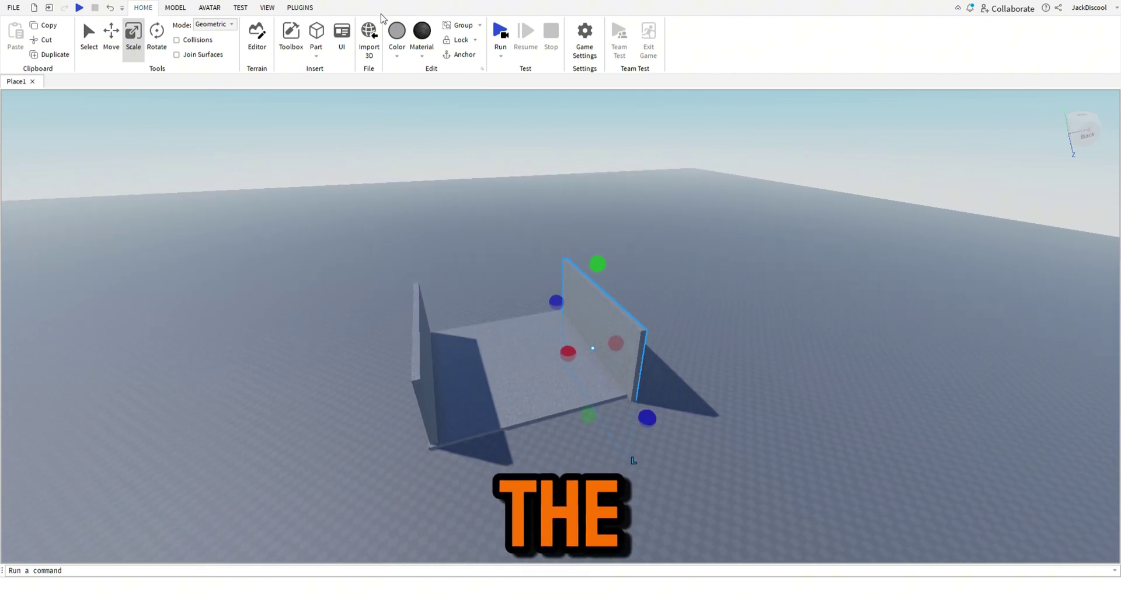
click(175, 7)
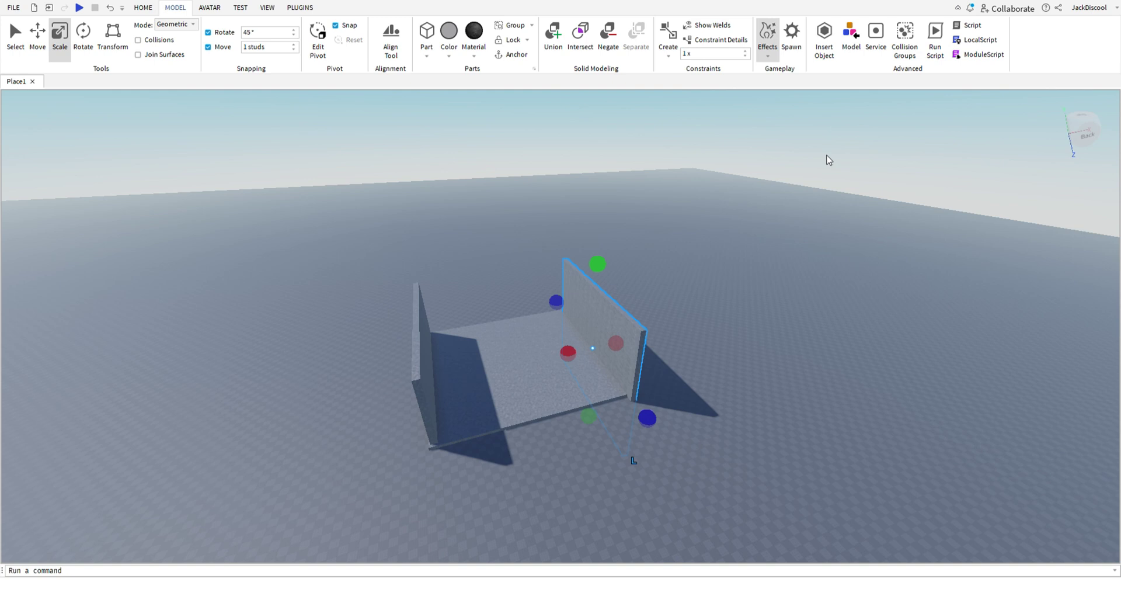
click(799, 172)
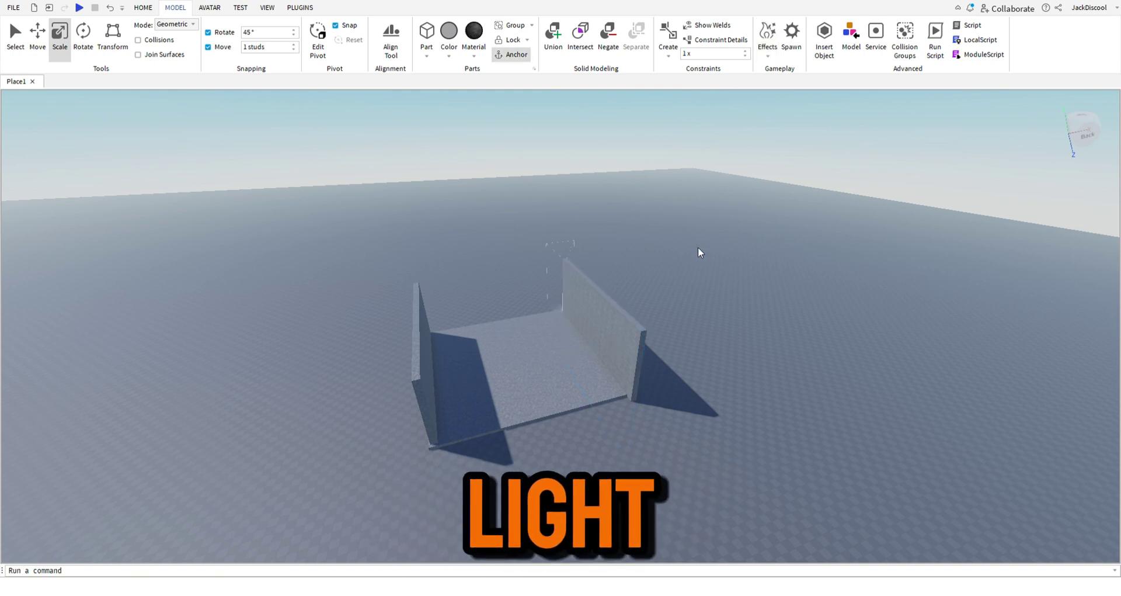
Examine the light's outline at the end of the second wall from several angles.
key(a)
right_drag(699, 255, 699, 254)
key(w)
key(a)
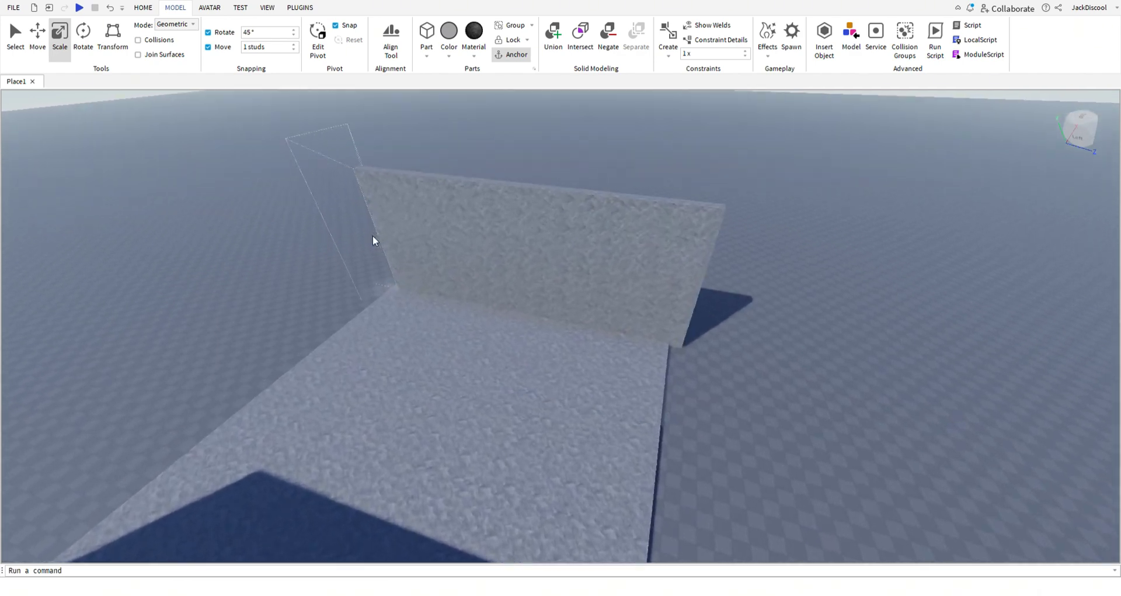
key(w)
key(a)
right_drag(394, 213, 443, 210)
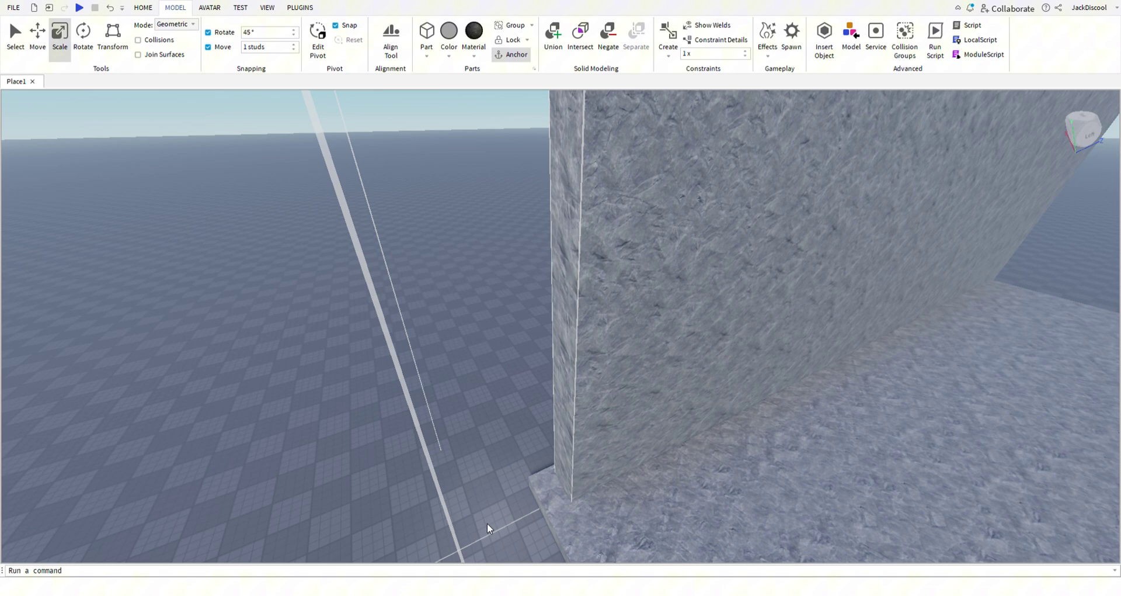
key(a)
mouse_move(426, 452)
right_down()
mouse_move(455, 433)
mouse_move(472, 450)
mouse_move(456, 433)
right_up()
key(s)
key(s)
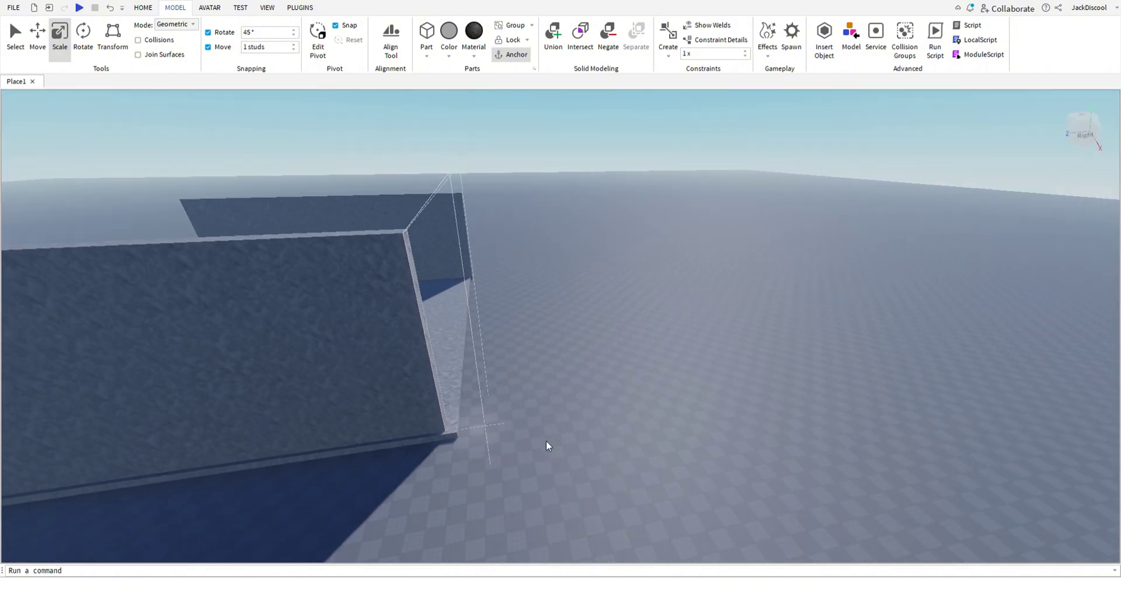
key(a)
key(w)
key(d)
right_drag(637, 451, 560, 268)
key(w)
key(d)
key(w)
key(s)
key(w)
key(w)
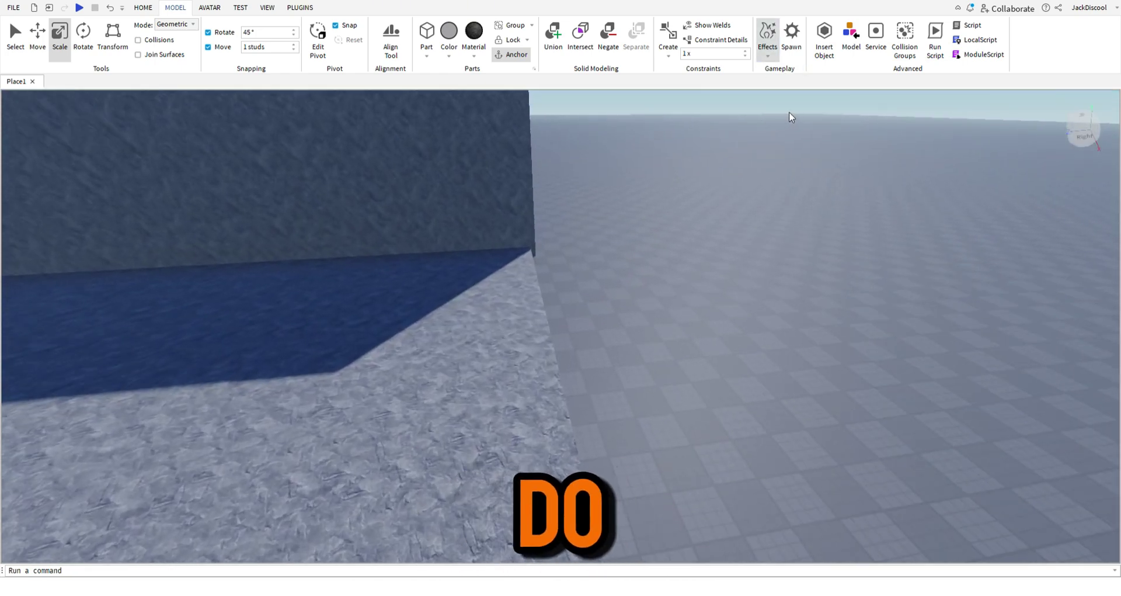
Add a soft white smoke-like effect on the floor near the first wall, then clear the selection.
key(s)
right_drag(714, 274, 713, 273)
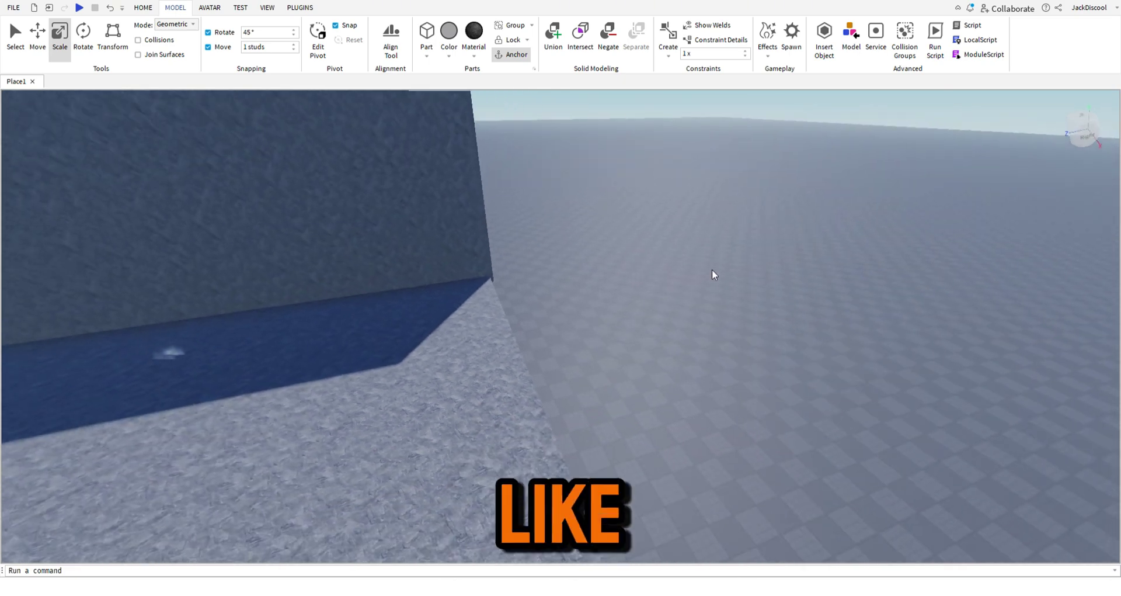
click(855, 316)
Insert a part at the top of the first wall and stretch it into a beam reaching across to the second wall.
key(a)
right_drag(854, 327, 855, 339)
key(a)
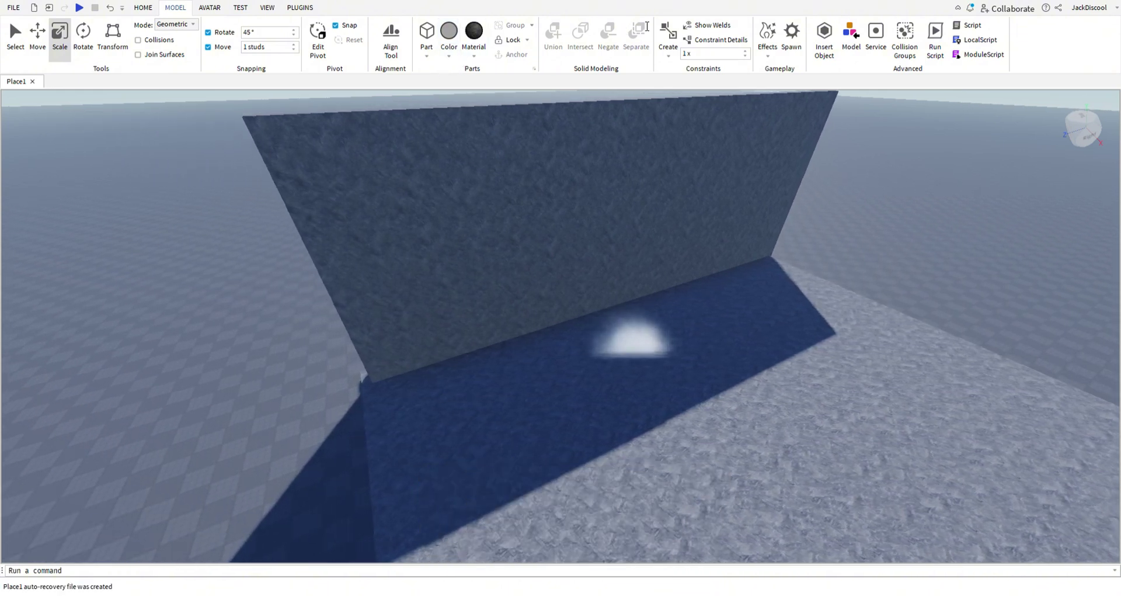
key(s)
right_drag(931, 253, 932, 253)
key(a)
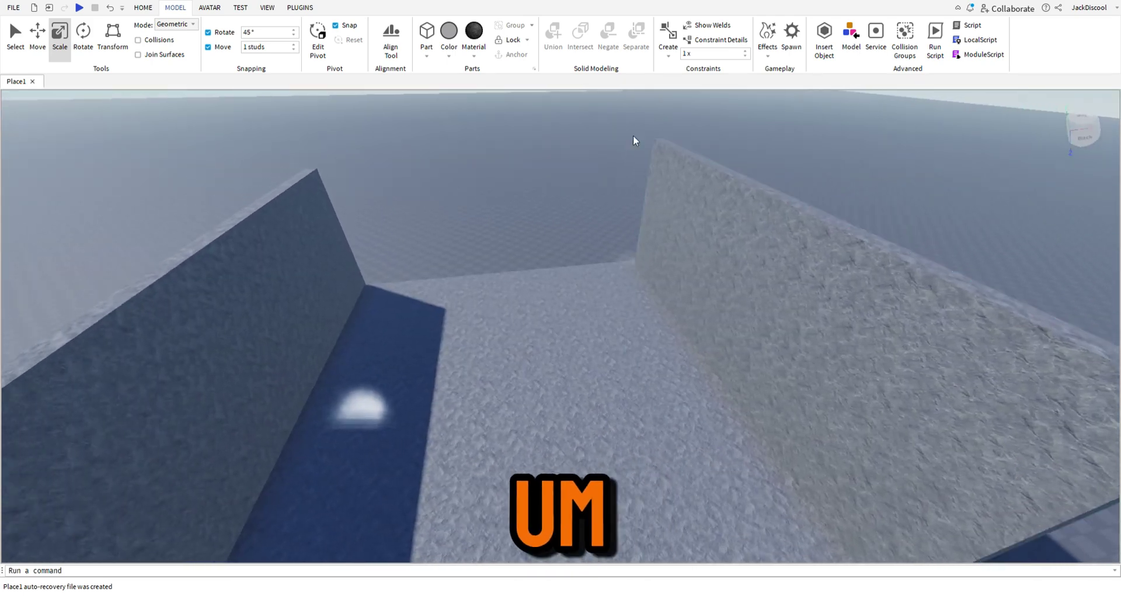
right_drag(634, 141, 635, 141)
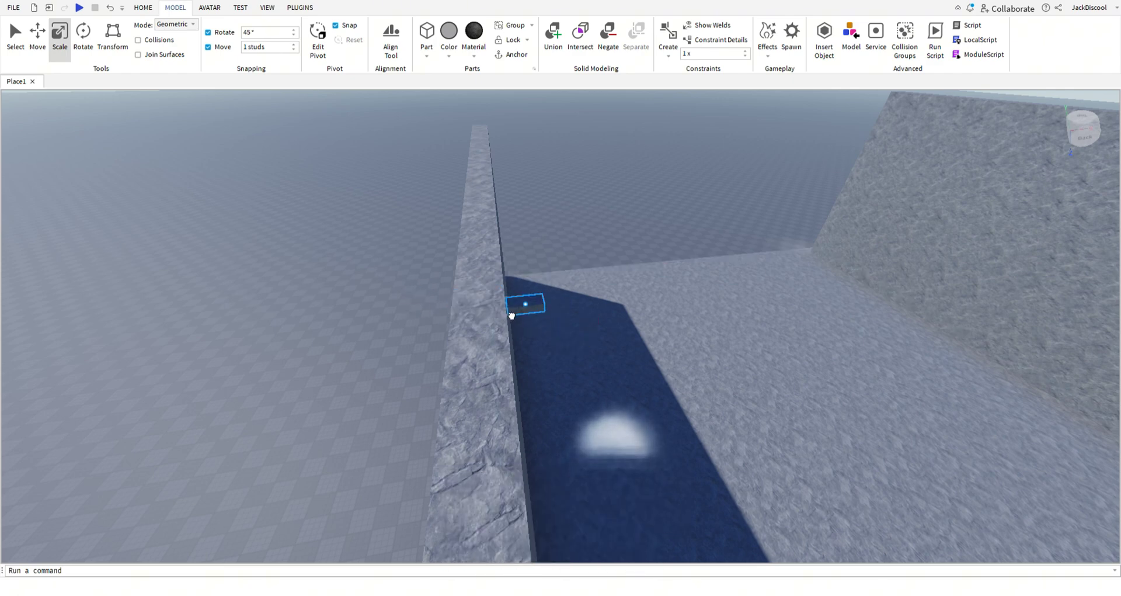
drag(528, 309, 672, 295)
key(d)
key(s)
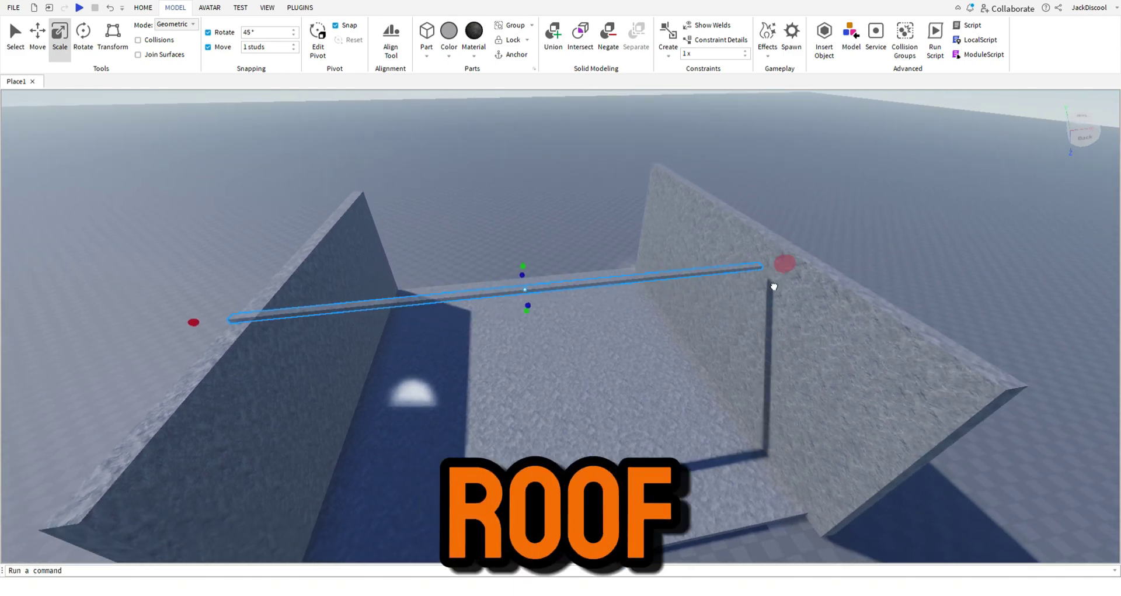
drag(774, 286, 831, 279)
Widen the beam in both directions into a roof slab covering the space between the two walls.
key(s)
drag(569, 312, 620, 455)
drag(560, 281, 526, 196)
click(577, 98)
Inspect the dark interior beneath the new roof.
key(w)
right_drag(670, 261, 634, 234)
key(w)
key(w)
scroll(712, 158, down, 2)
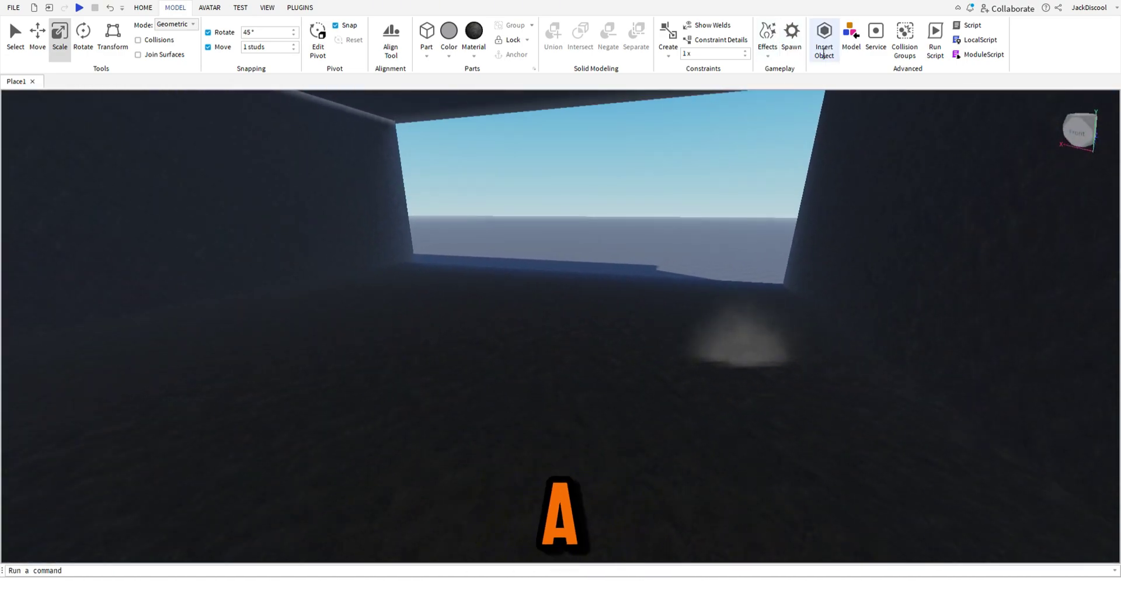
Insert a spawn location and place it on the dark stone floor inside the room.
click(791, 35)
right_drag(619, 330, 639, 346)
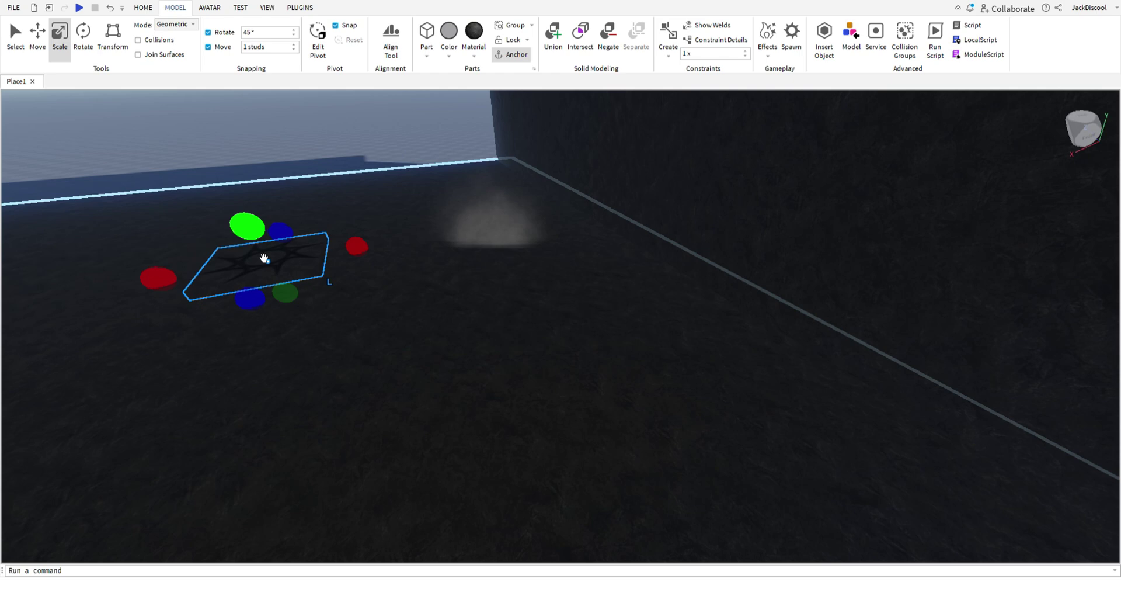
key(a)
drag(265, 258, 327, 239)
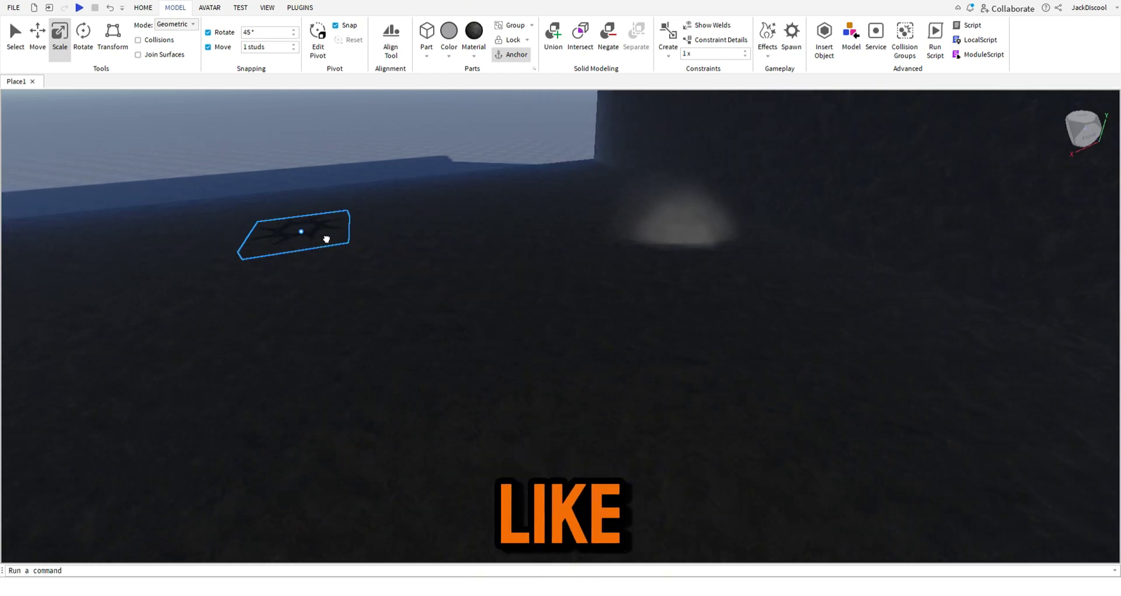
right_drag(349, 257, 336, 238)
key(s)
key(a)
click(332, 235)
key(w)
key(s)
Insert a part at the floor's open corner and stretch it along the edge and upward into another wall.
click(427, 34)
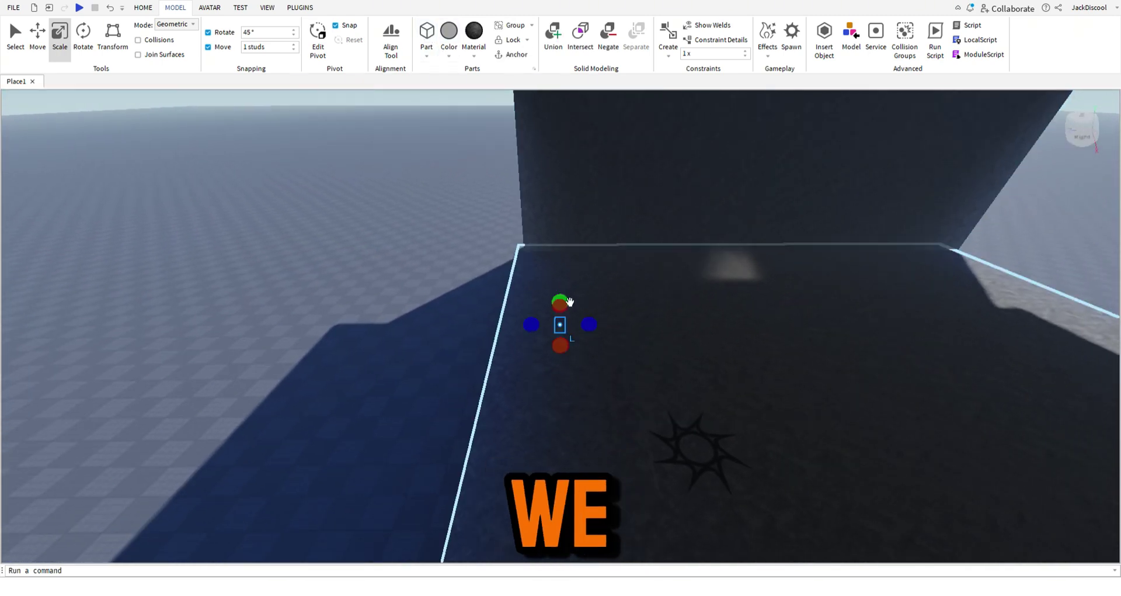
drag(560, 325, 487, 289)
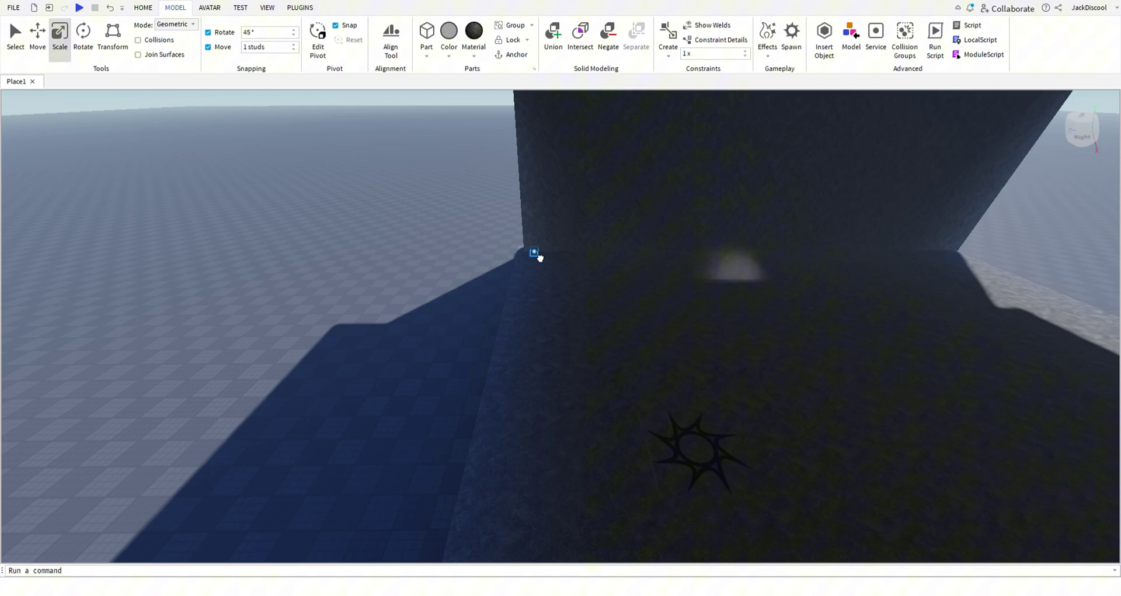
drag(540, 259, 508, 463)
scroll(548, 293, down, 2)
right_drag(508, 463, 509, 463)
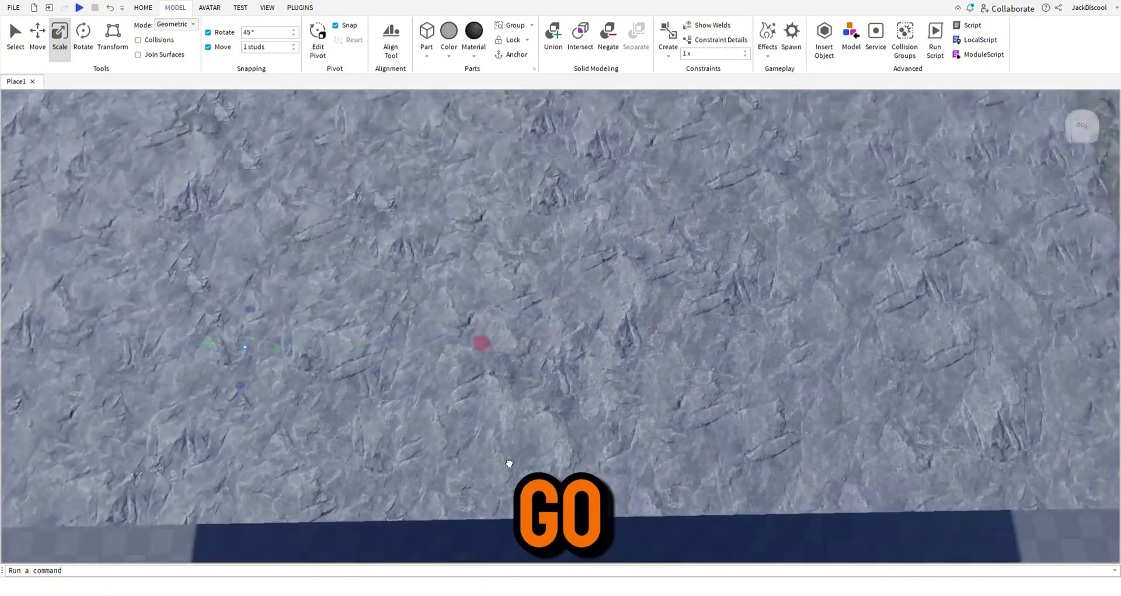
drag(509, 464, 645, 342)
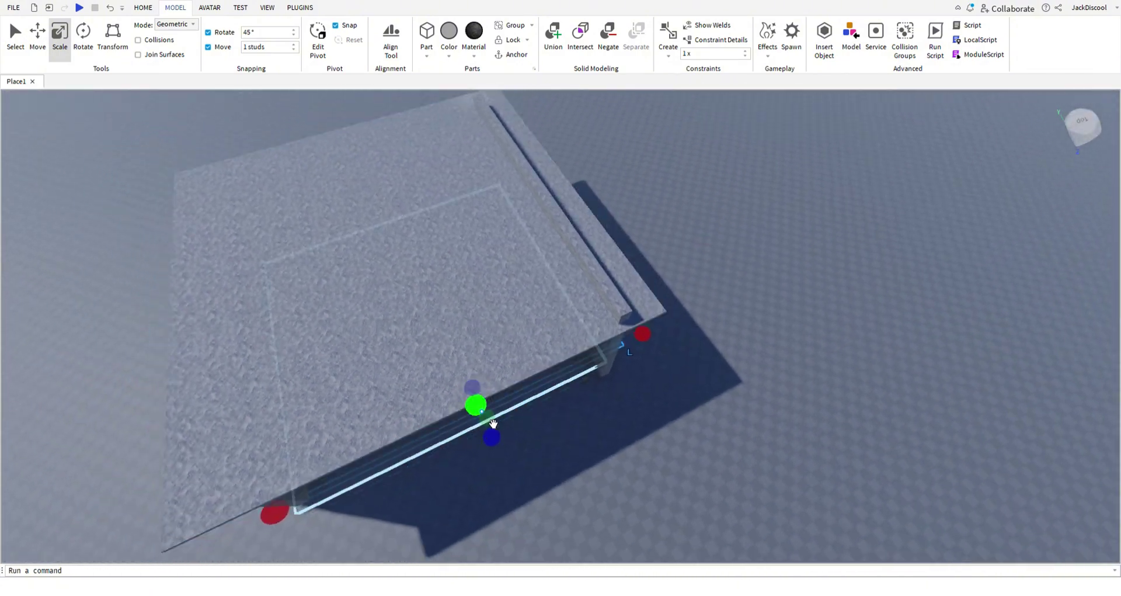
drag(492, 422, 446, 257)
click(766, 304)
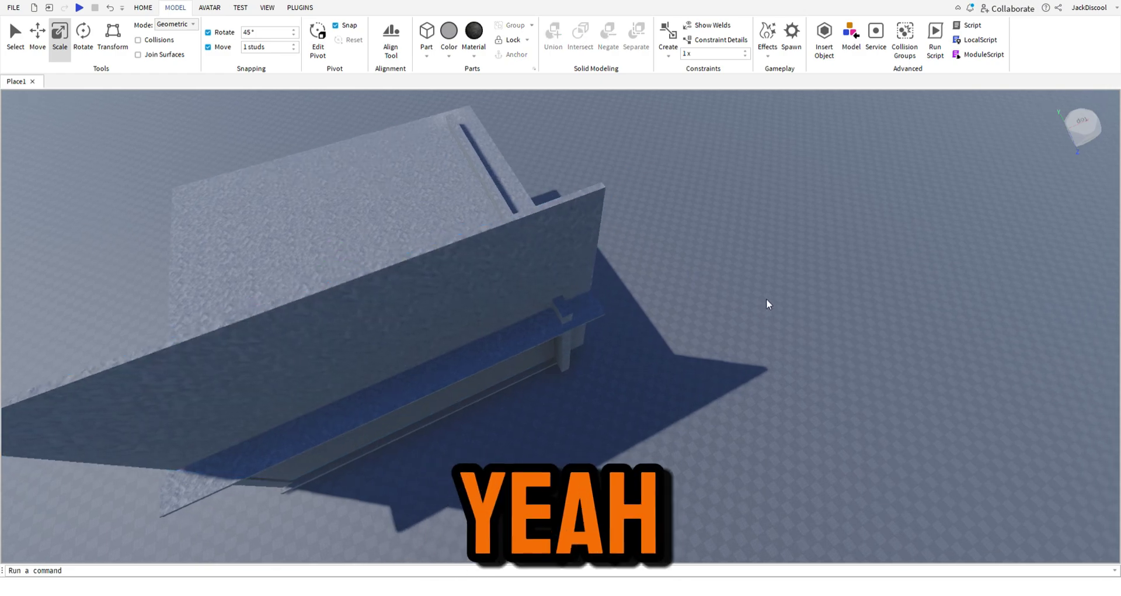
Generate an R15 masculine rig of My Avatar inside the room with the Rig Builder.
key(d)
key(w)
mouse_move(711, 284)
right_down()
mouse_move(728, 298)
mouse_move(721, 283)
right_up()
key(w)
key(s)
key(a)
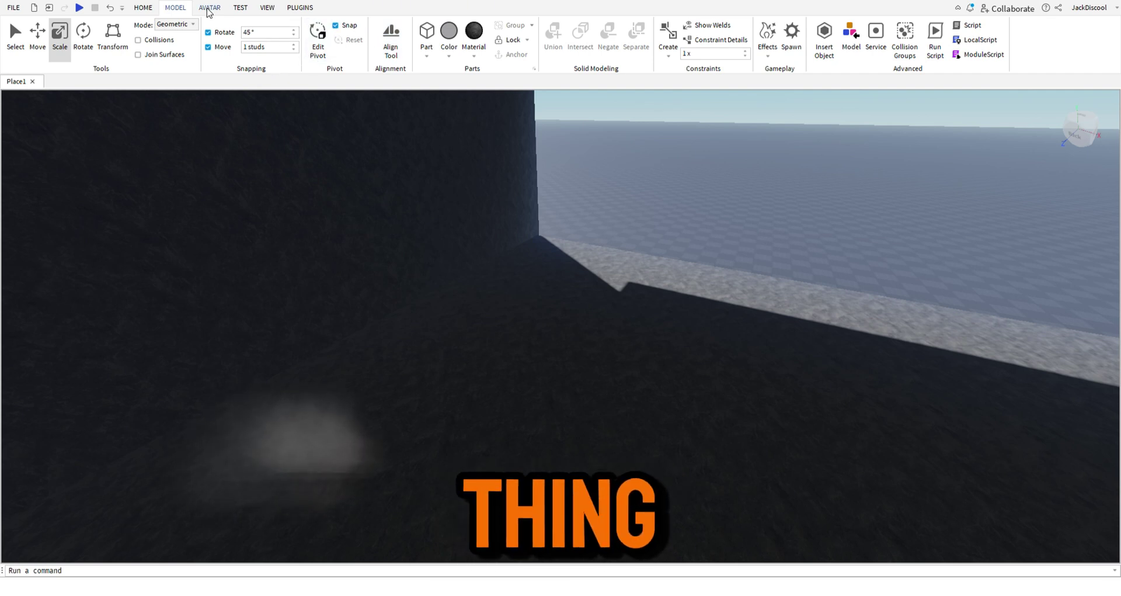
click(211, 11)
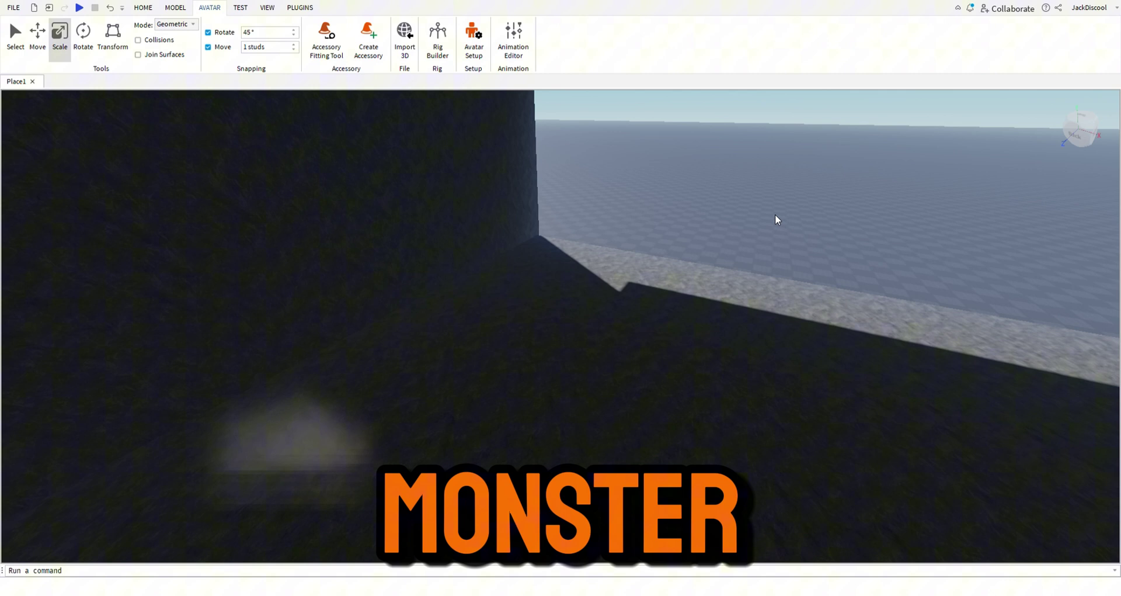
right_drag(776, 218, 776, 220)
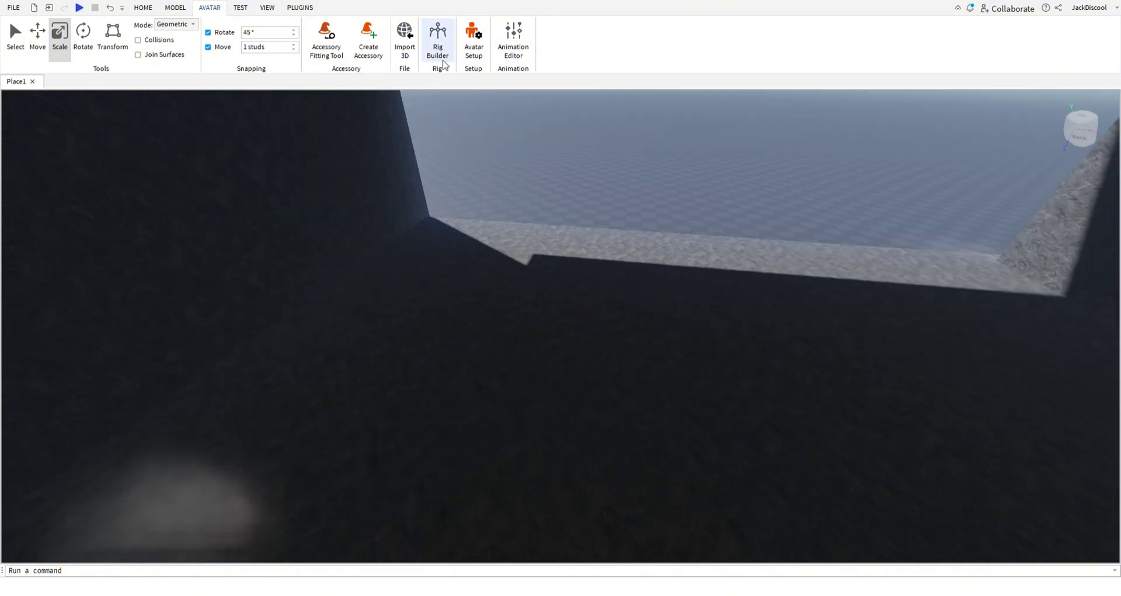
click(433, 51)
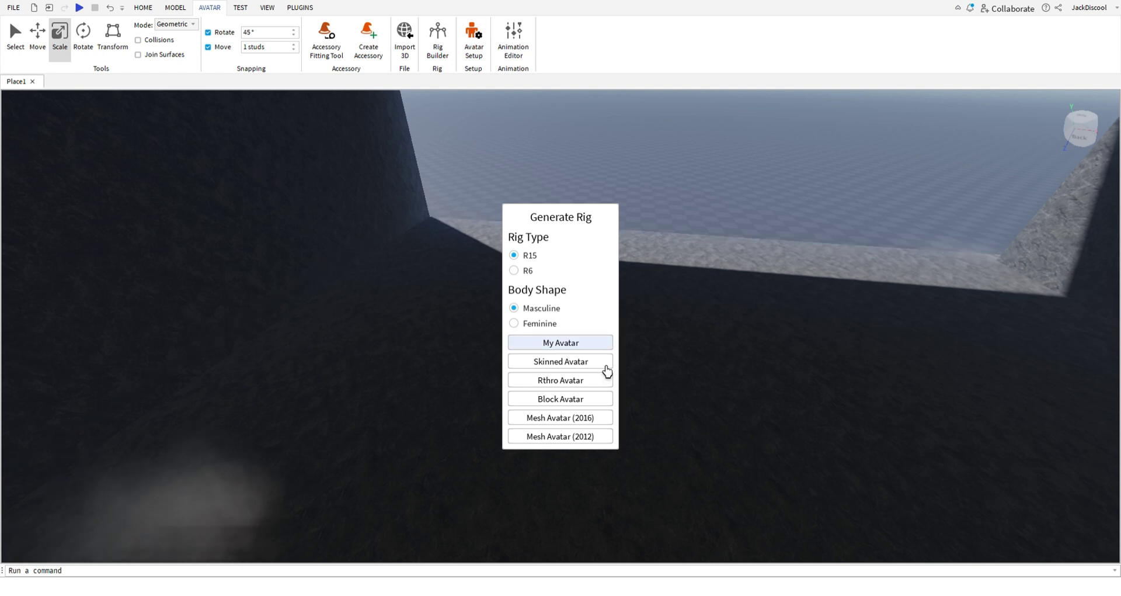
click(577, 337)
Duplicate the rig and move the copy away from the original toward the room's open end.
key(ctrl+d)
drag(573, 293, 656, 322)
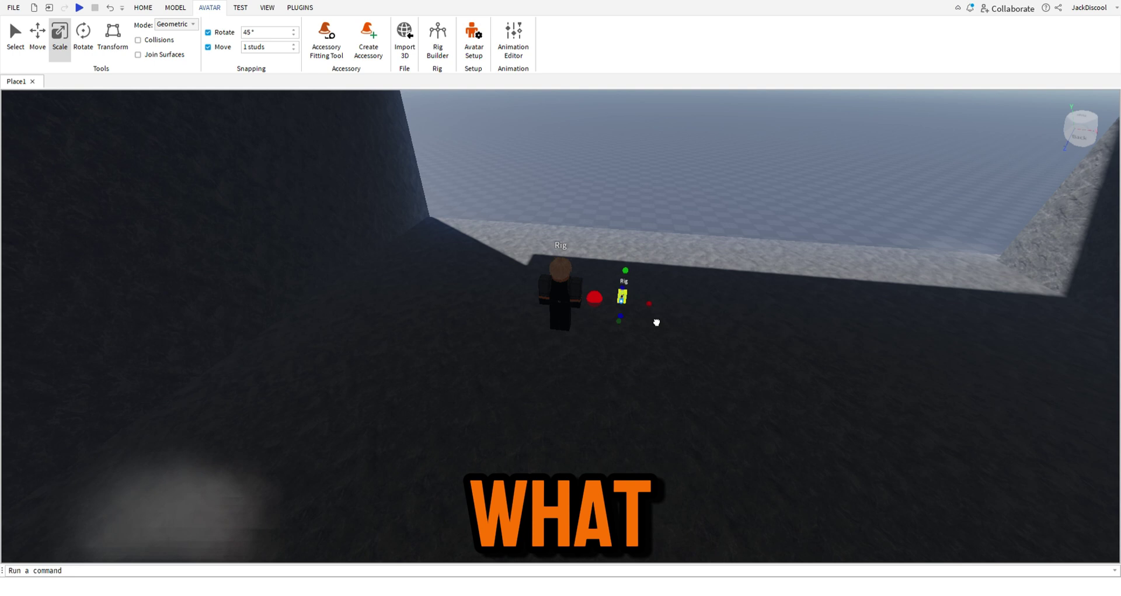
drag(648, 279, 522, 253)
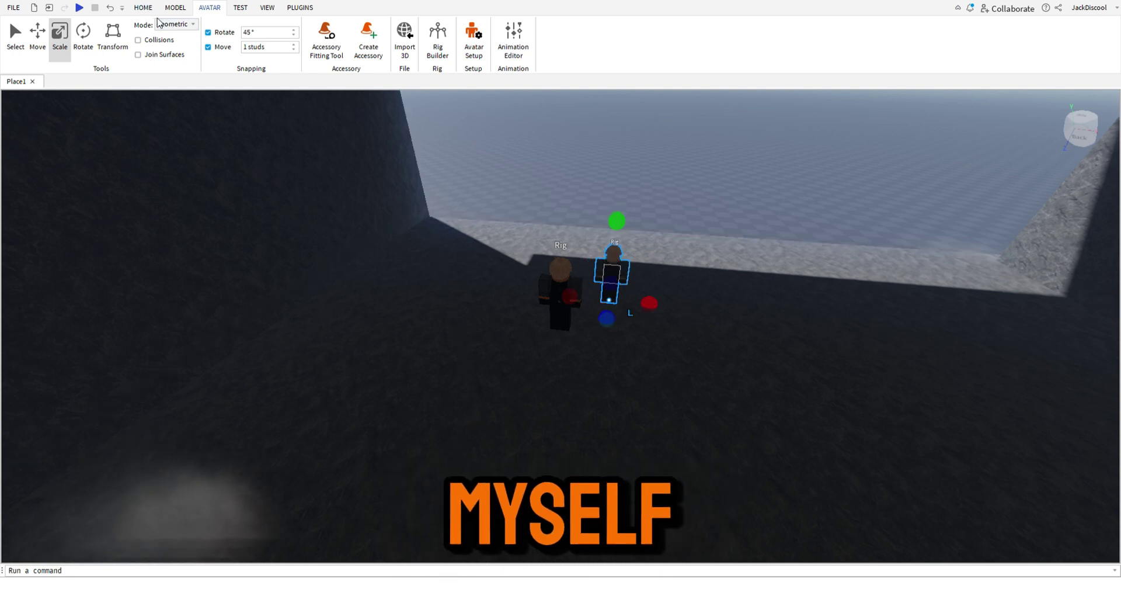
click(143, 8)
click(111, 36)
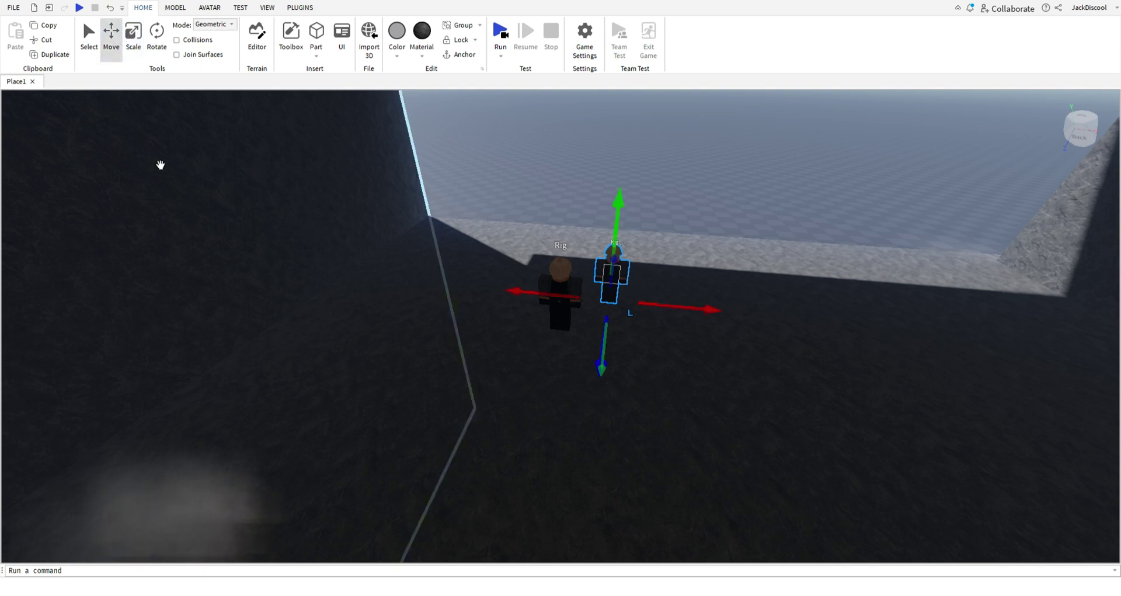
key(ctrl+1)
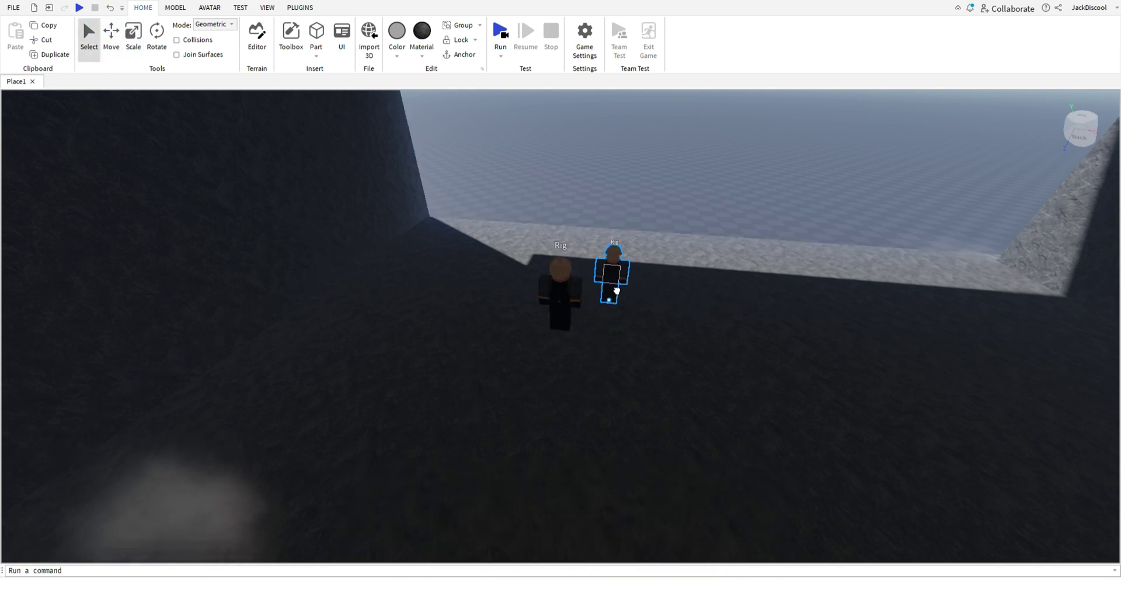
drag(613, 295, 716, 280)
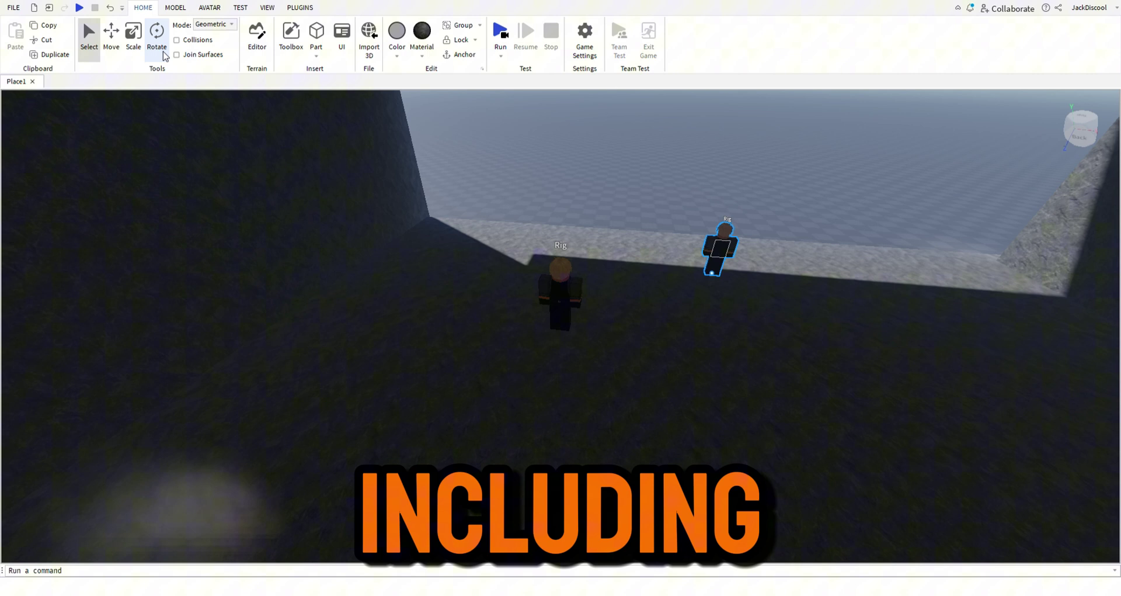
Delete the original rig and shift the remaining copy slightly along the sunlit floor edge.
click(569, 308)
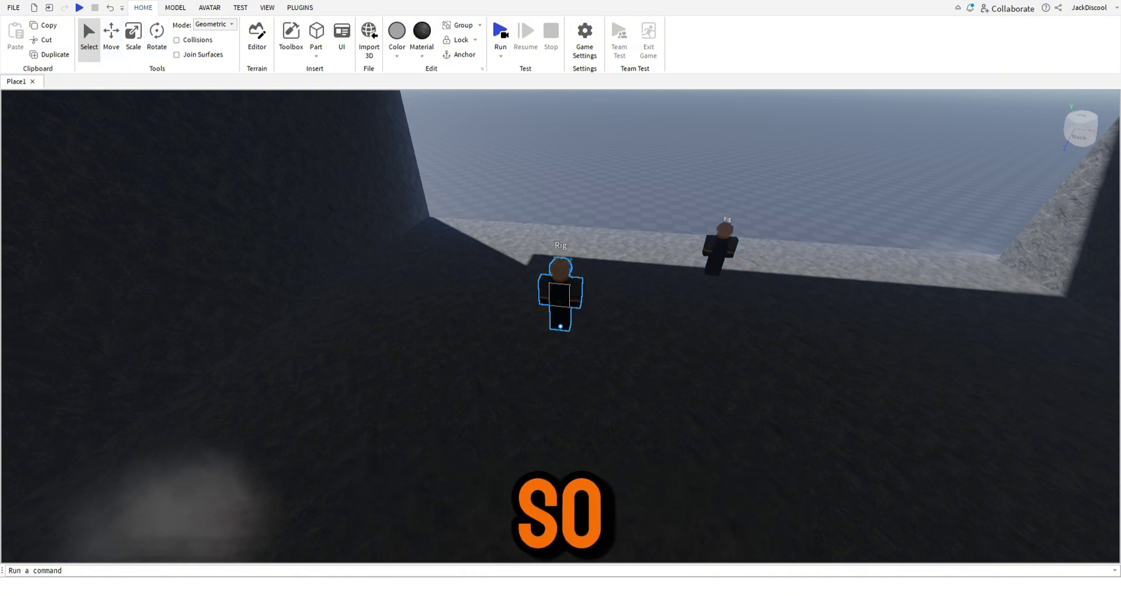
key(Delete)
click(732, 269)
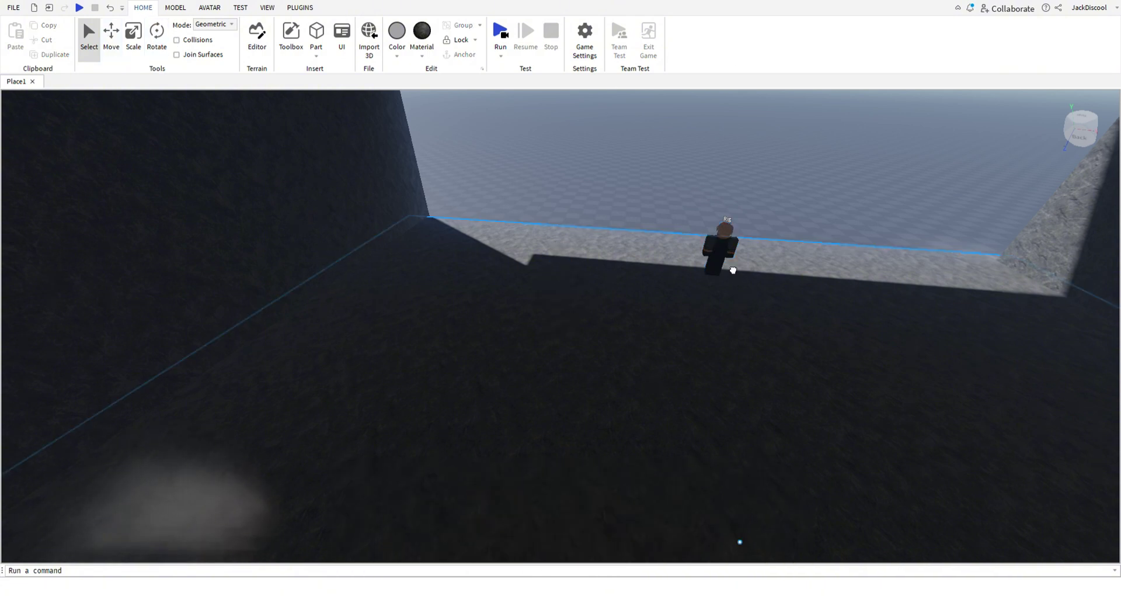
drag(732, 264, 699, 271)
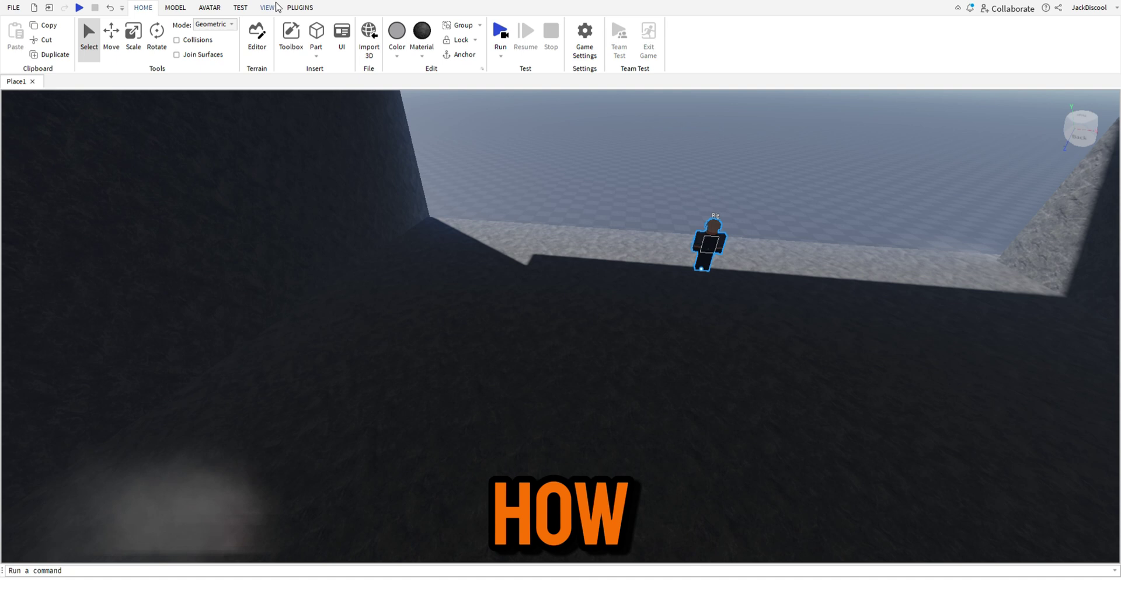
Add a Script to the rig through the Explorer and clear its default print line.
click(277, 7)
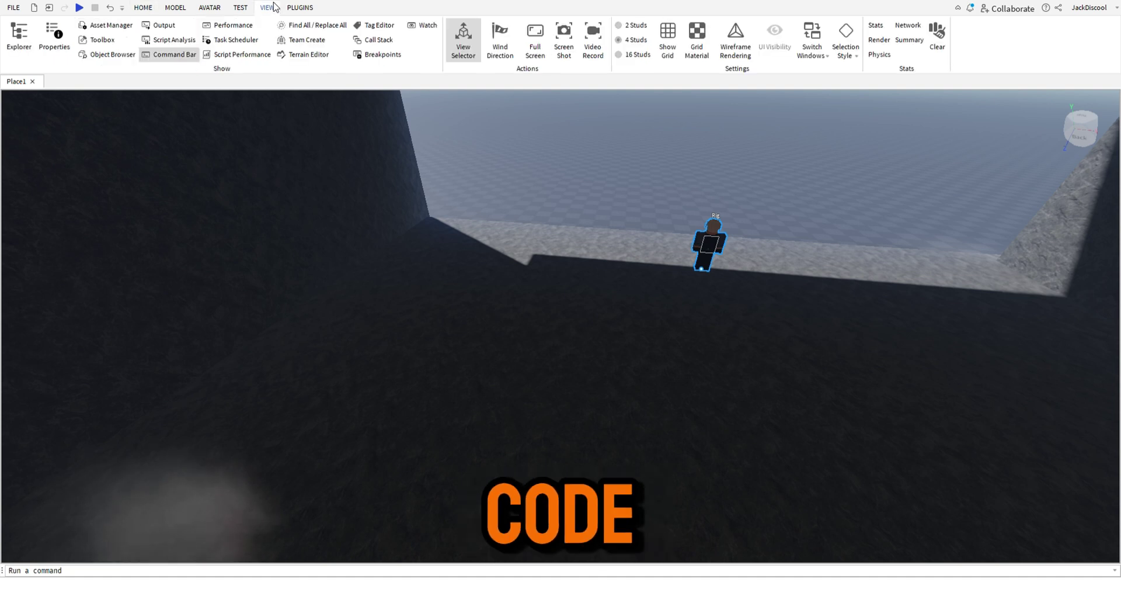
click(26, 47)
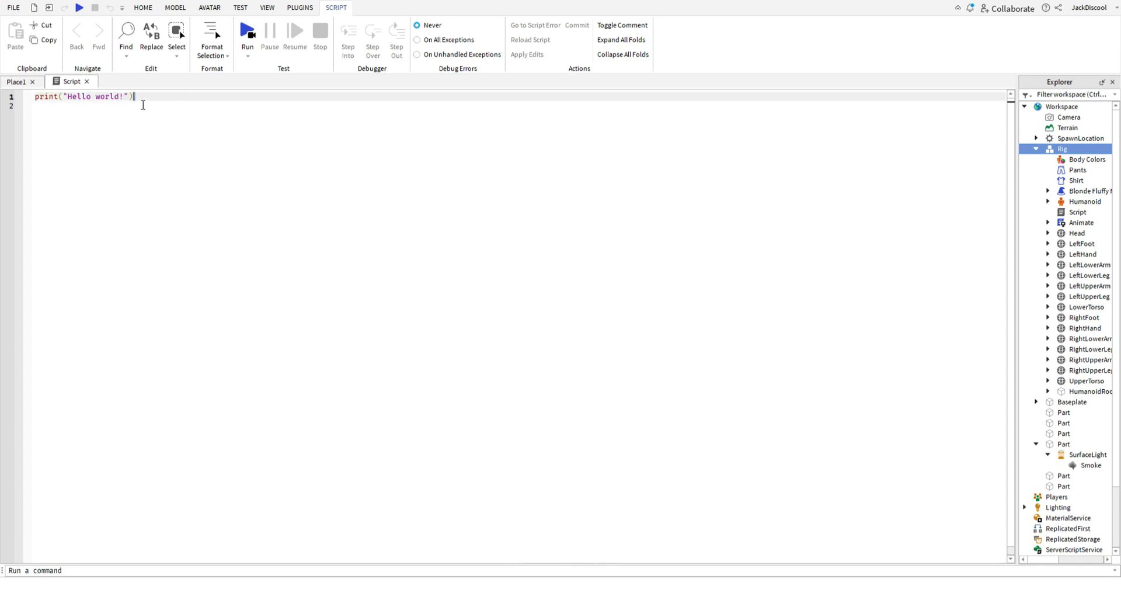
drag(135, 97, 35, 97)
key(BackSpace)
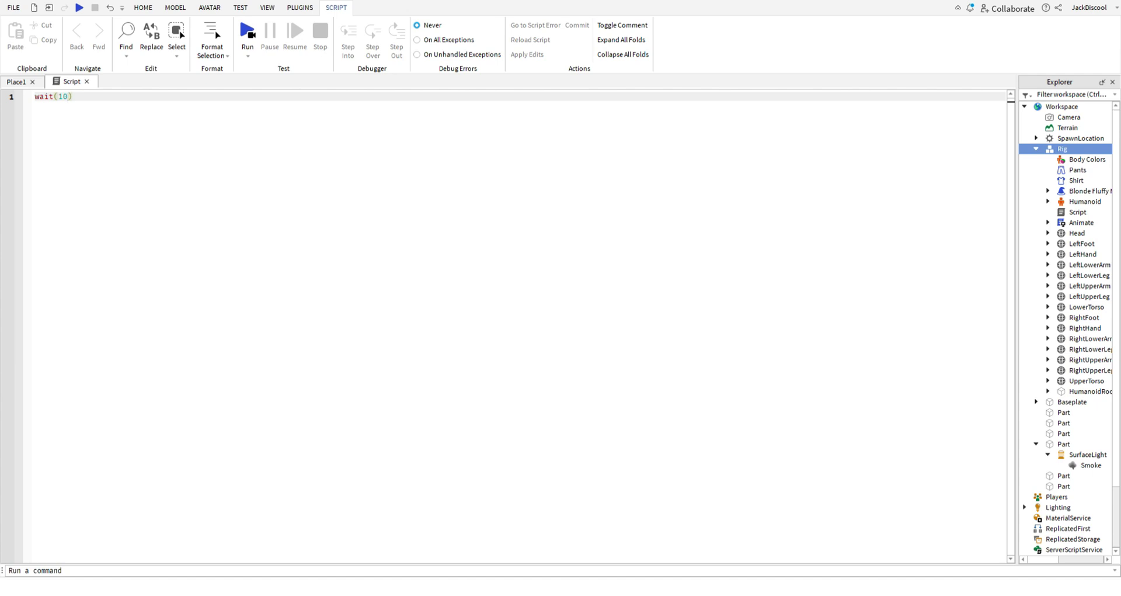
key(Return)
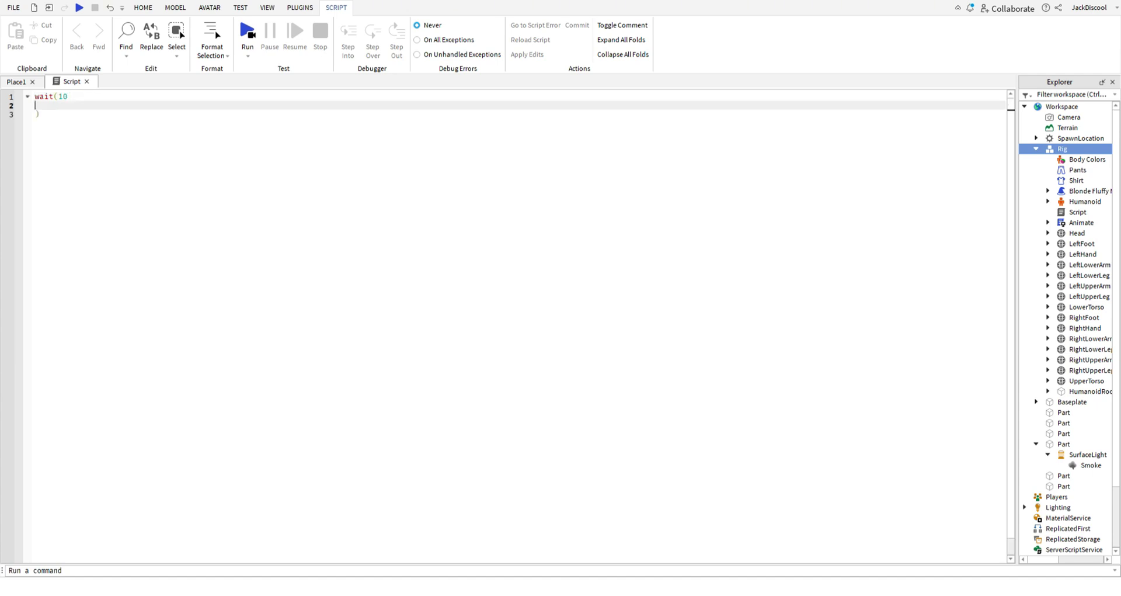
key(BackSpace)
key(BackSpace)
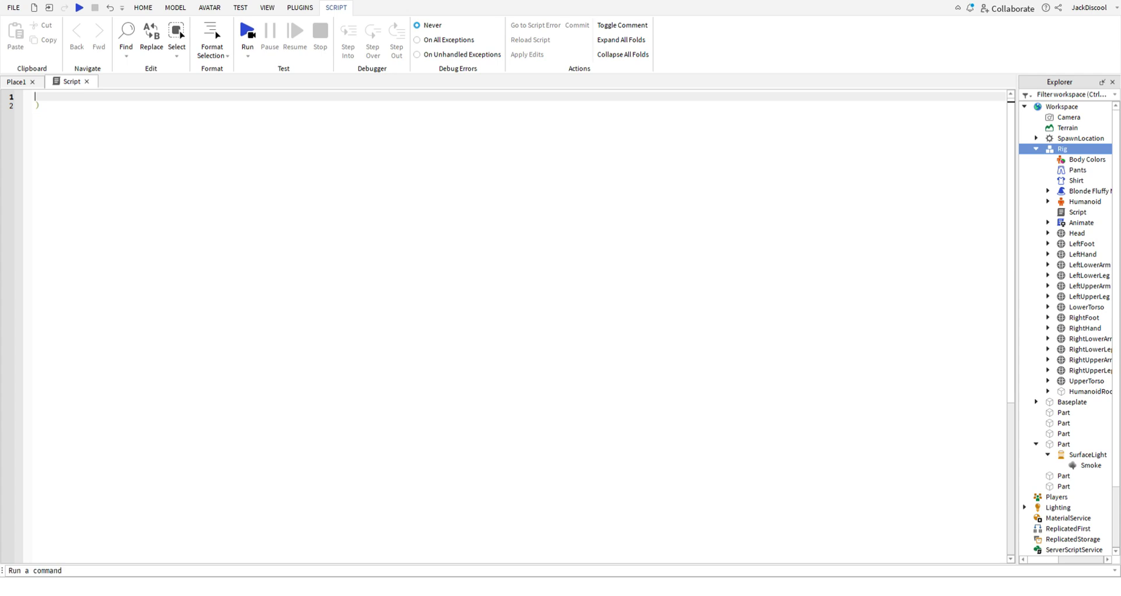
key(Delete)
key(Delete)
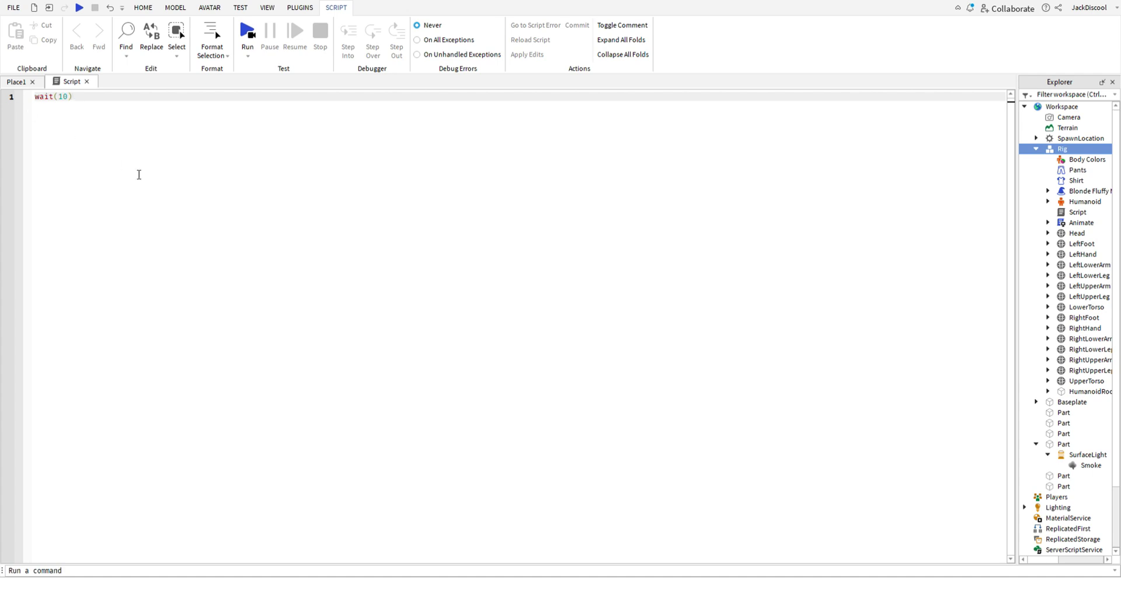
Write the rig's script with wait(10) on the first line and rig.visable = false on the second.
key(Return)
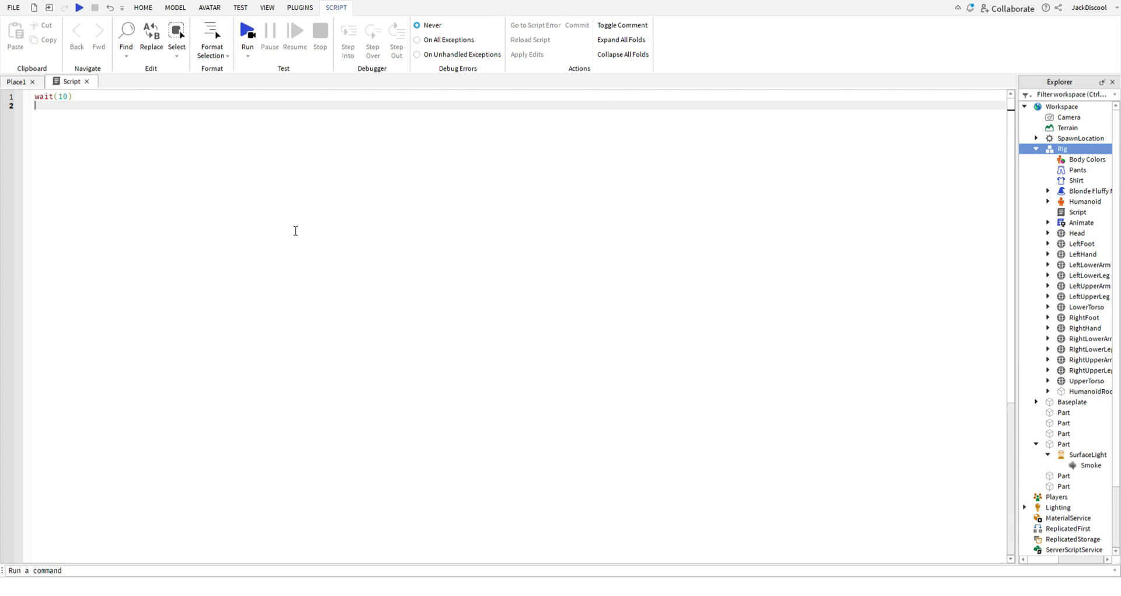
key(Return)
key(Return)
key(Return)
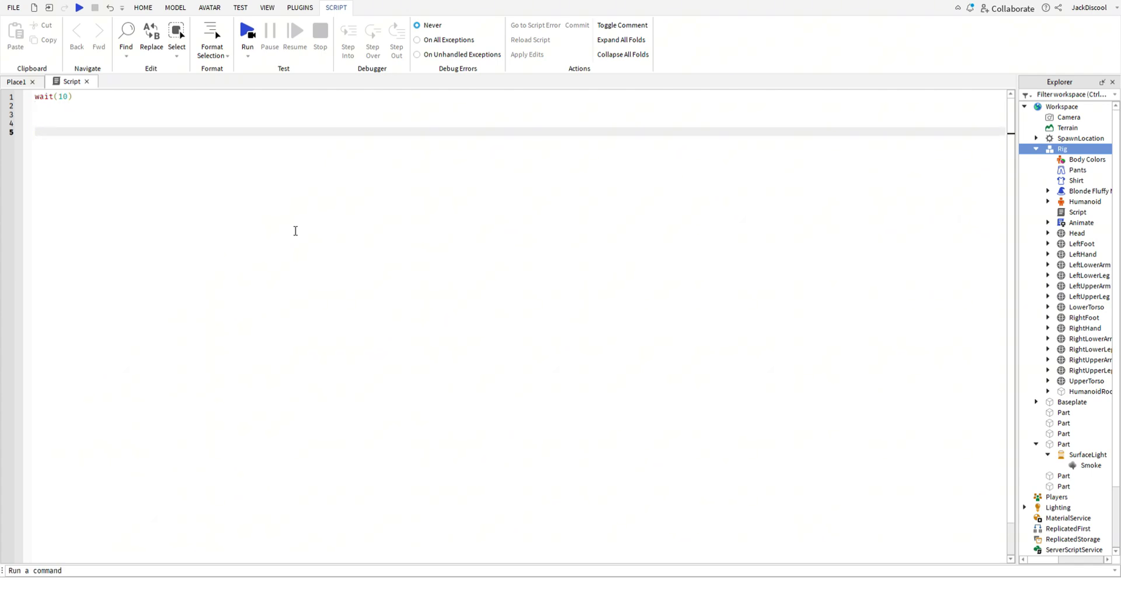
key(BackSpace)
key(BackSpace)
key(BackSpace)
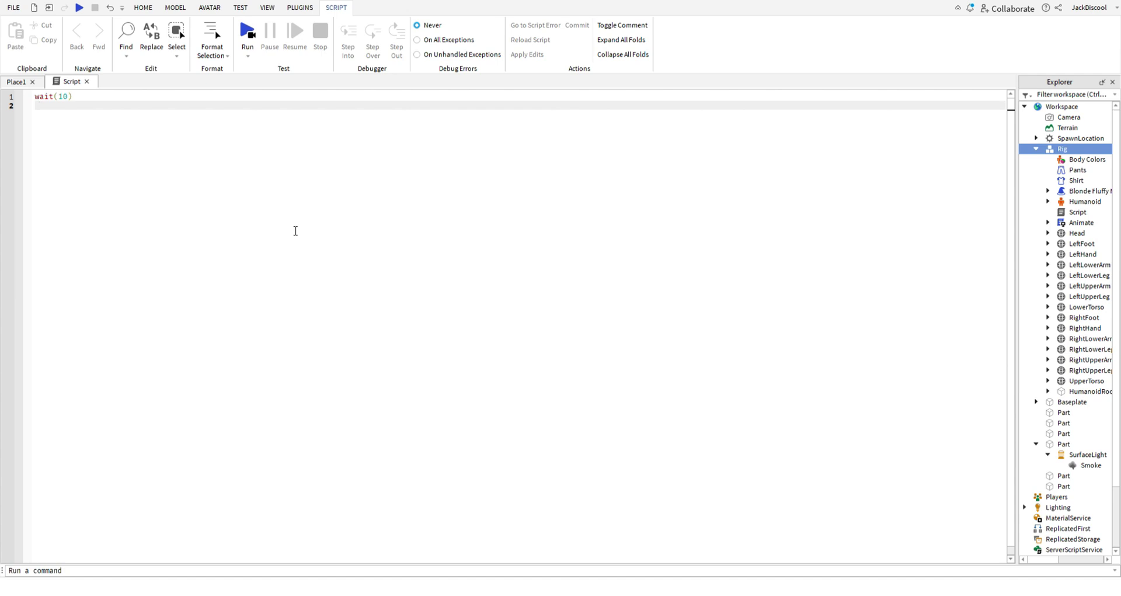
key(Return)
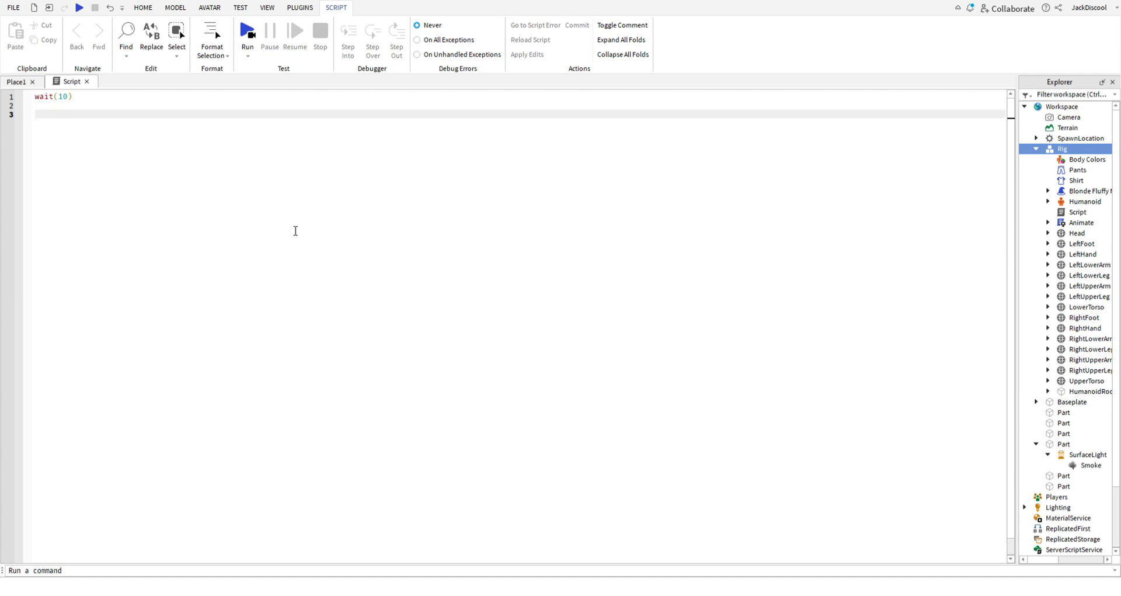
key(BackSpace)
key(BackSpace)
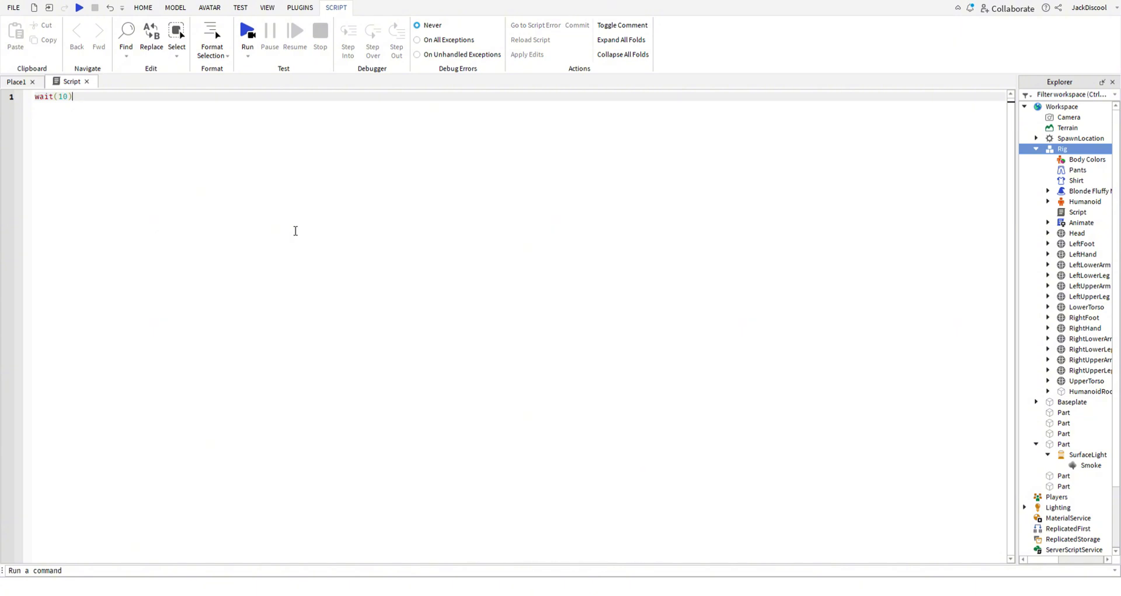
key(Return)
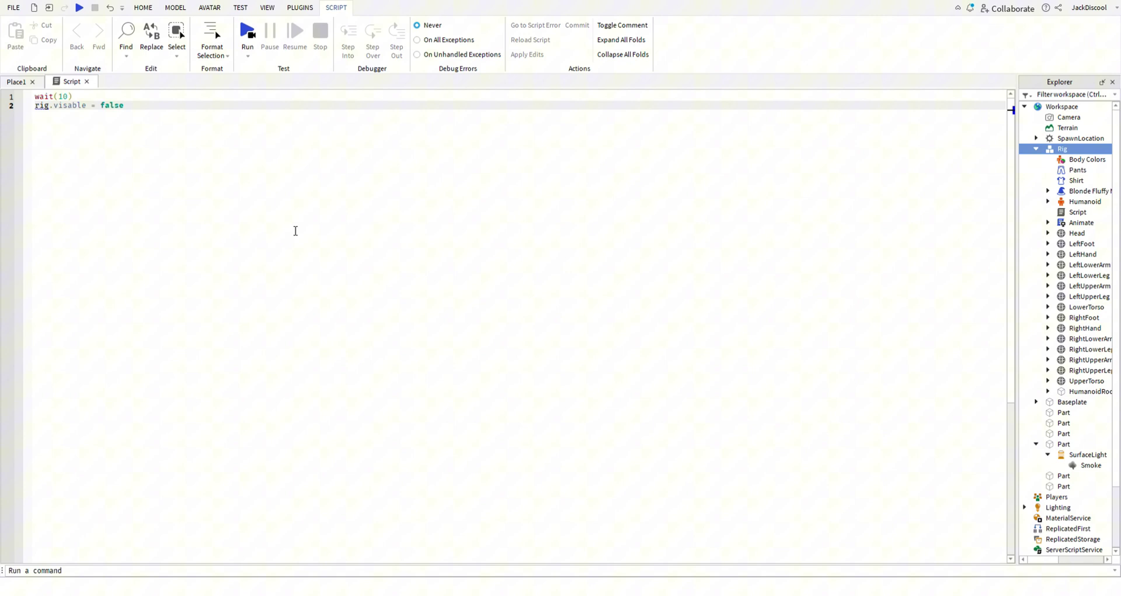
Return from the script to the Place1 view and start a playtest of the room and rig.
click(72, 97)
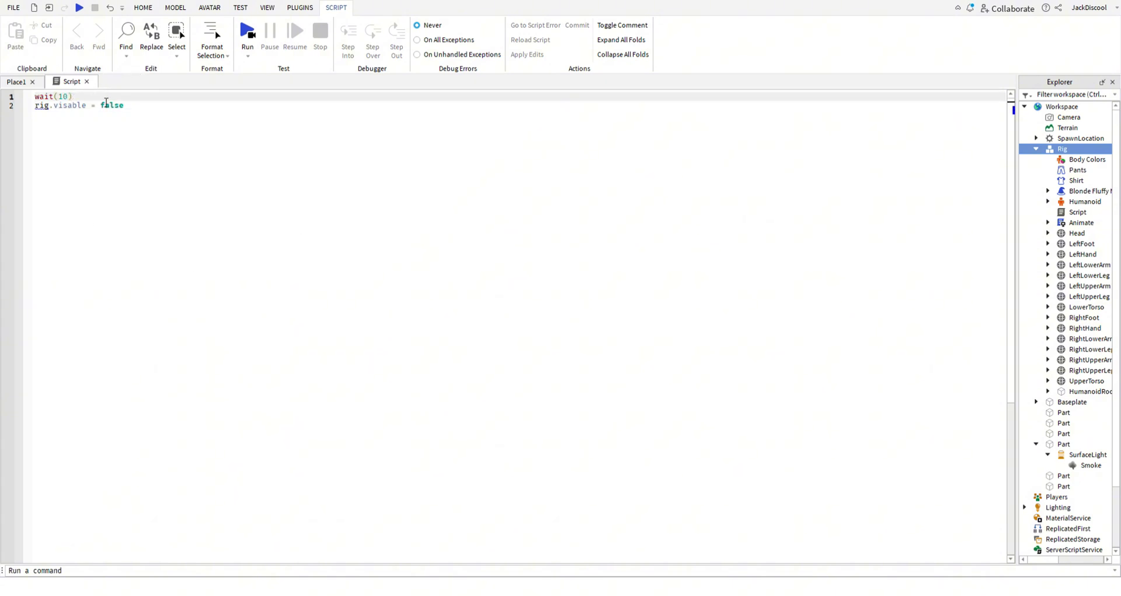
click(100, 131)
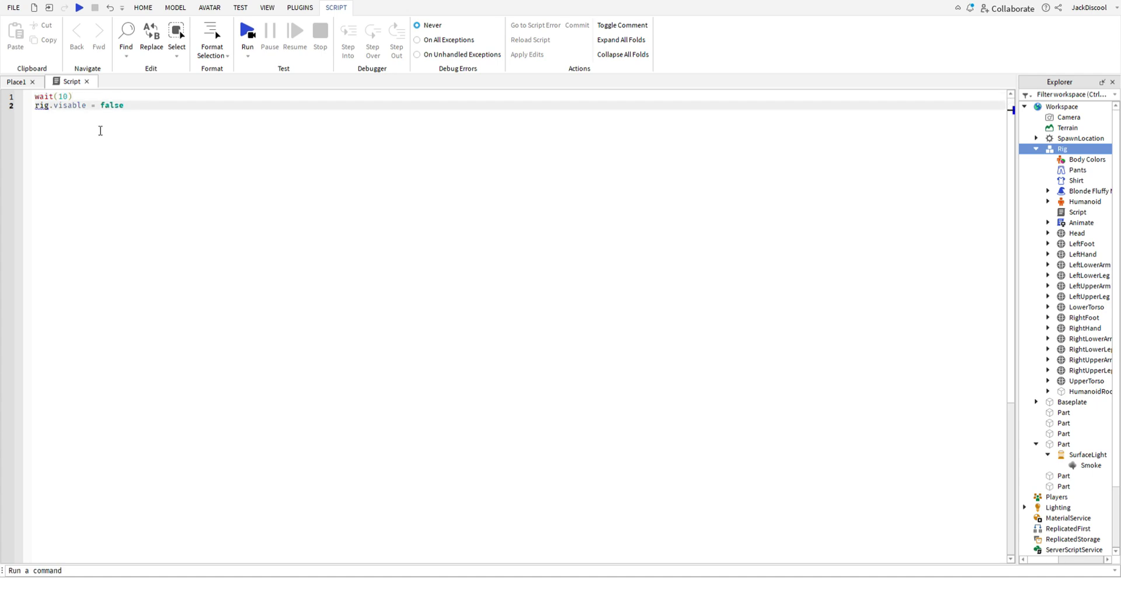
click(16, 81)
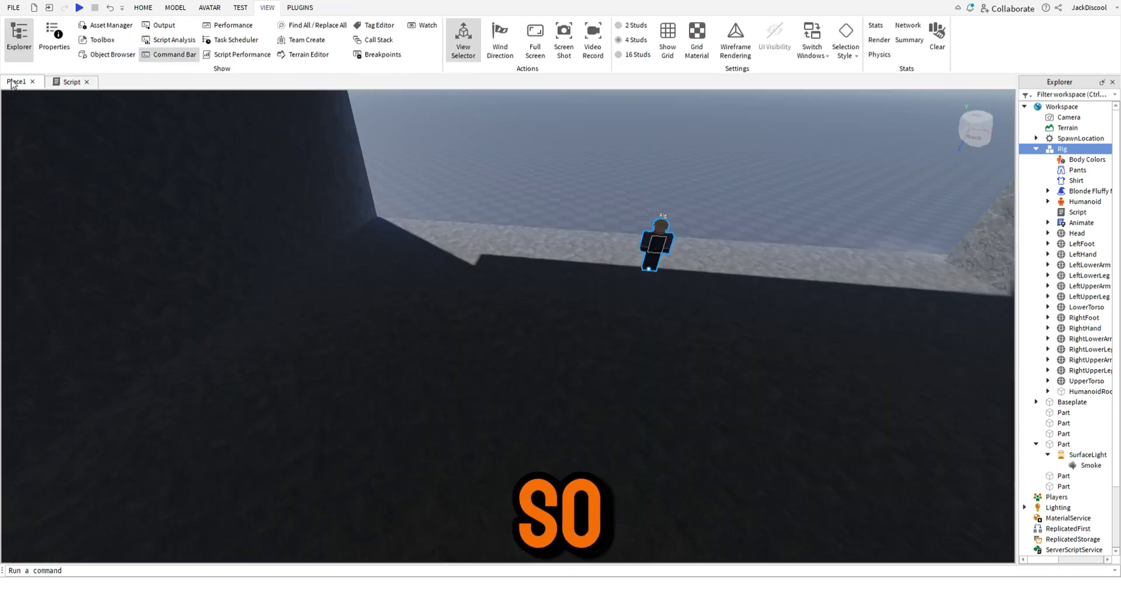
click(79, 10)
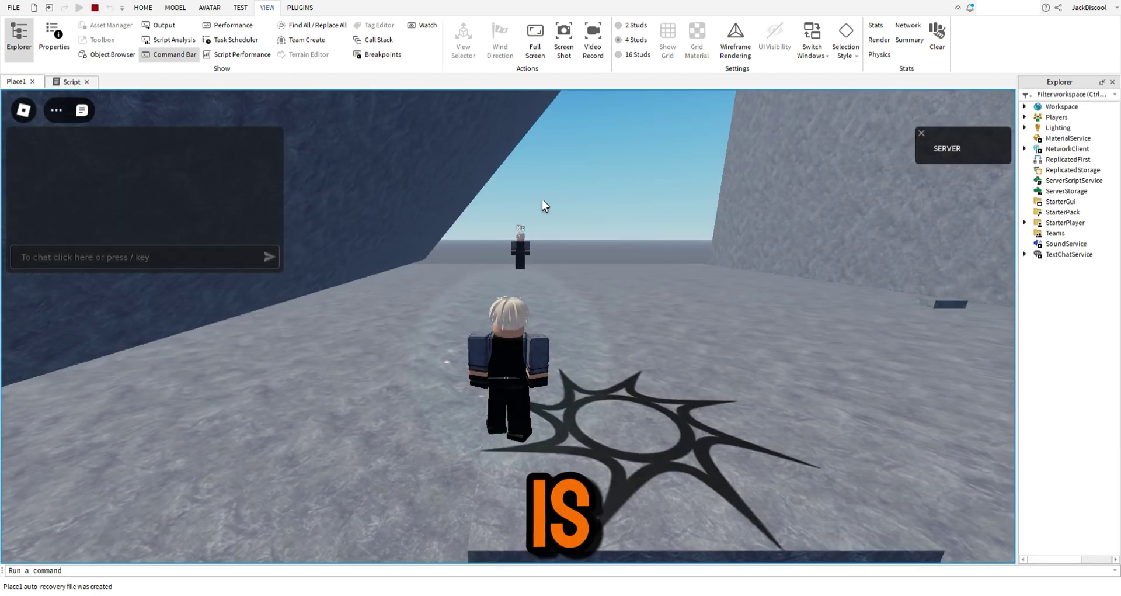
Look around the dark room and at the rig in the playtest, and end the playtest.
right_drag(507, 221, 508, 221)
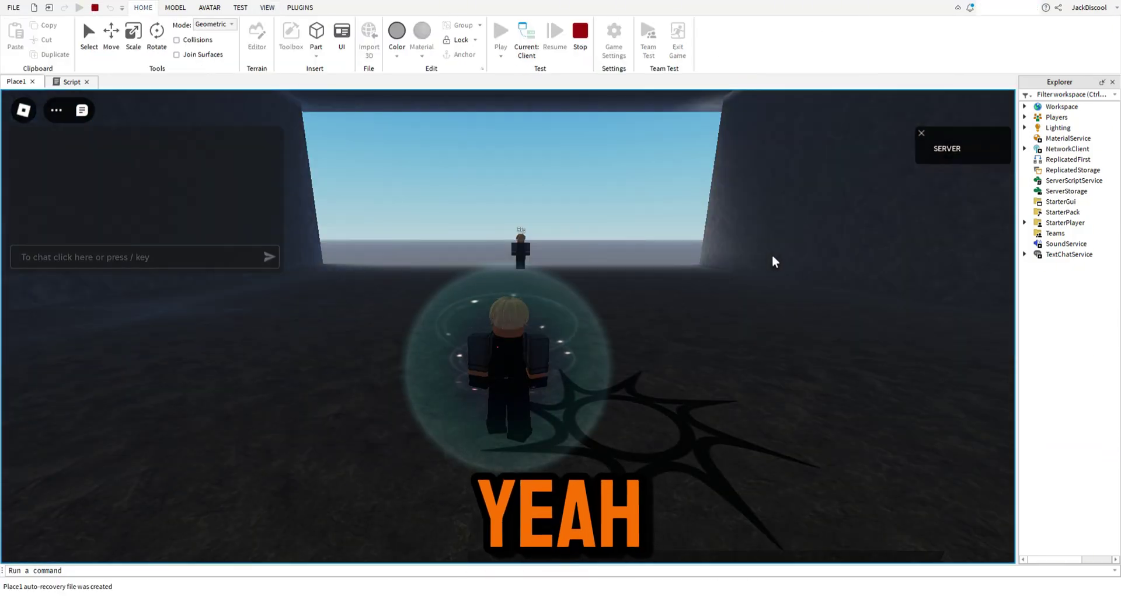
right_drag(670, 187, 671, 188)
key(a)
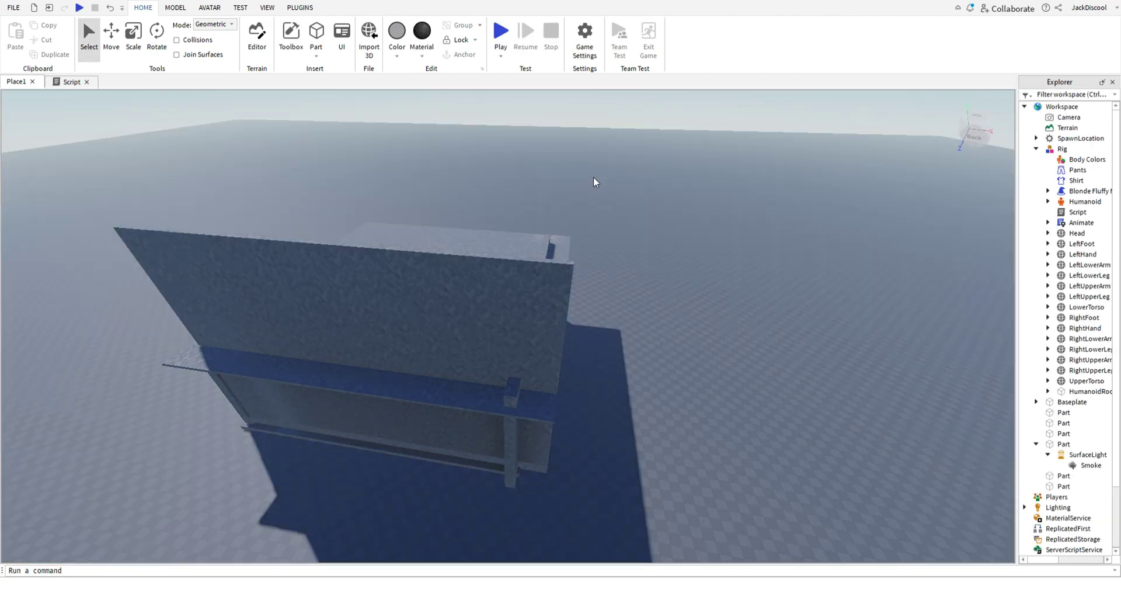
Insert a new part on the baseplate outside the room's open side and colour it green.
key(w)
right_drag(594, 181, 594, 178)
key(d)
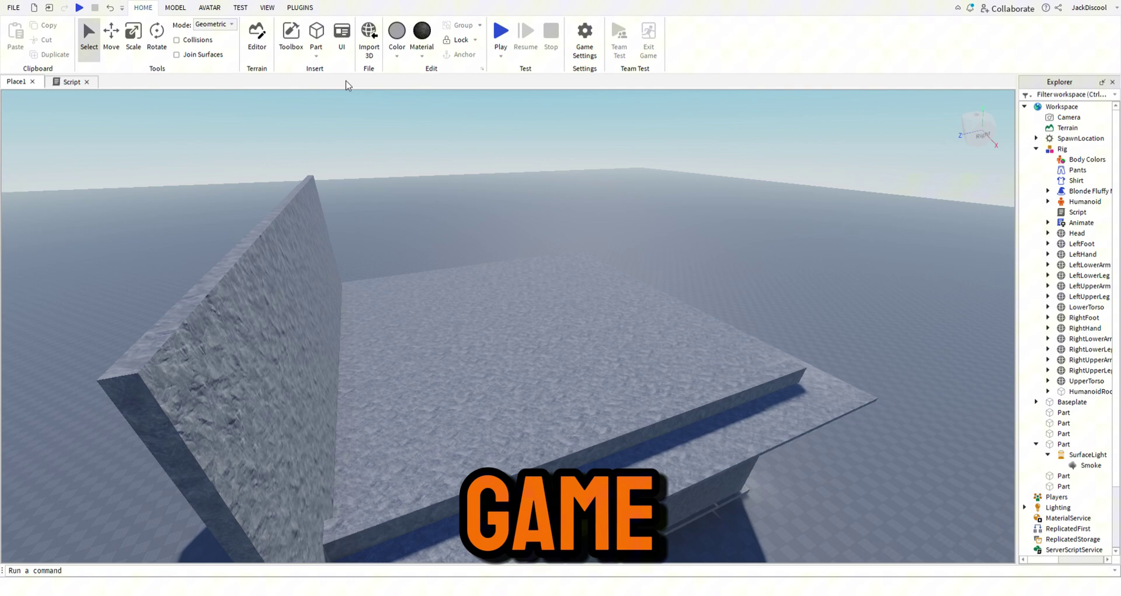
key(d)
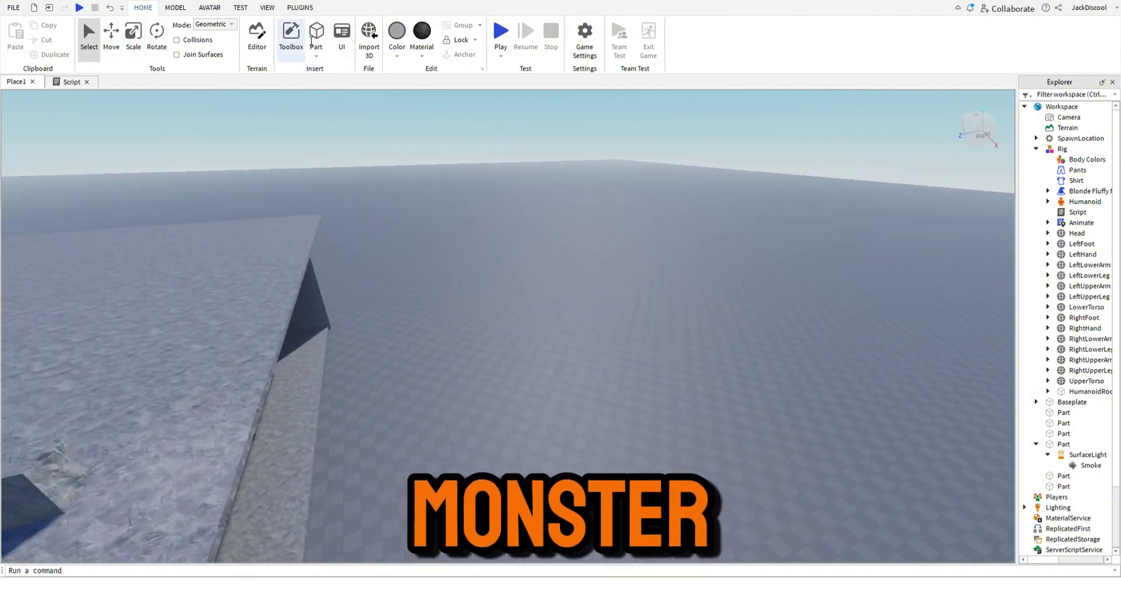
click(316, 34)
right_drag(514, 334, 513, 335)
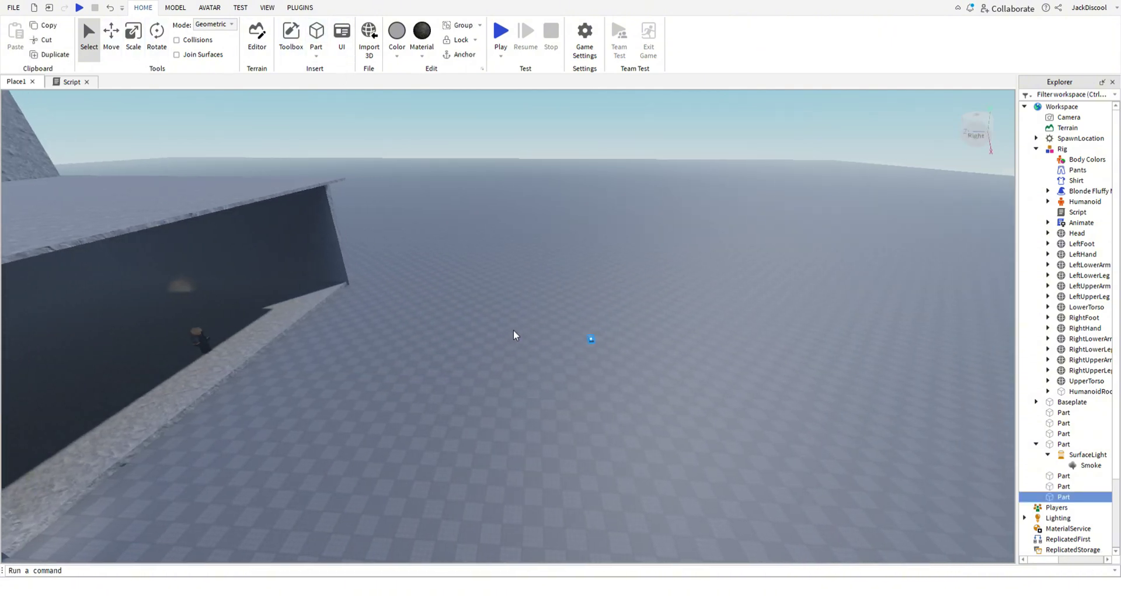
key(w)
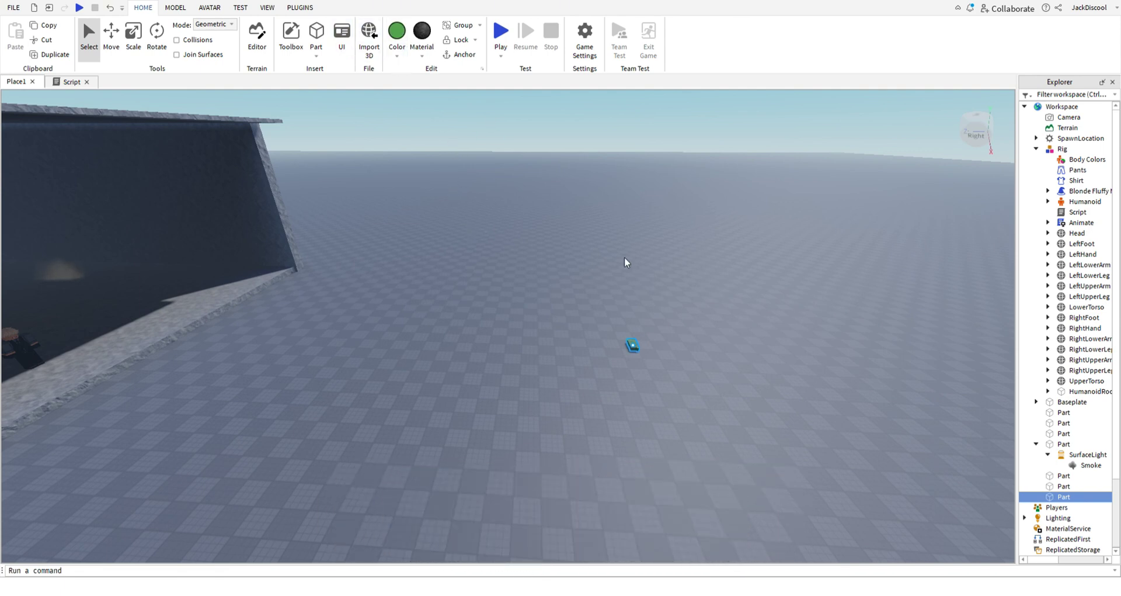
Scale the green part into a wide, flat ground slab extending around the stone room.
key(ctrl+3)
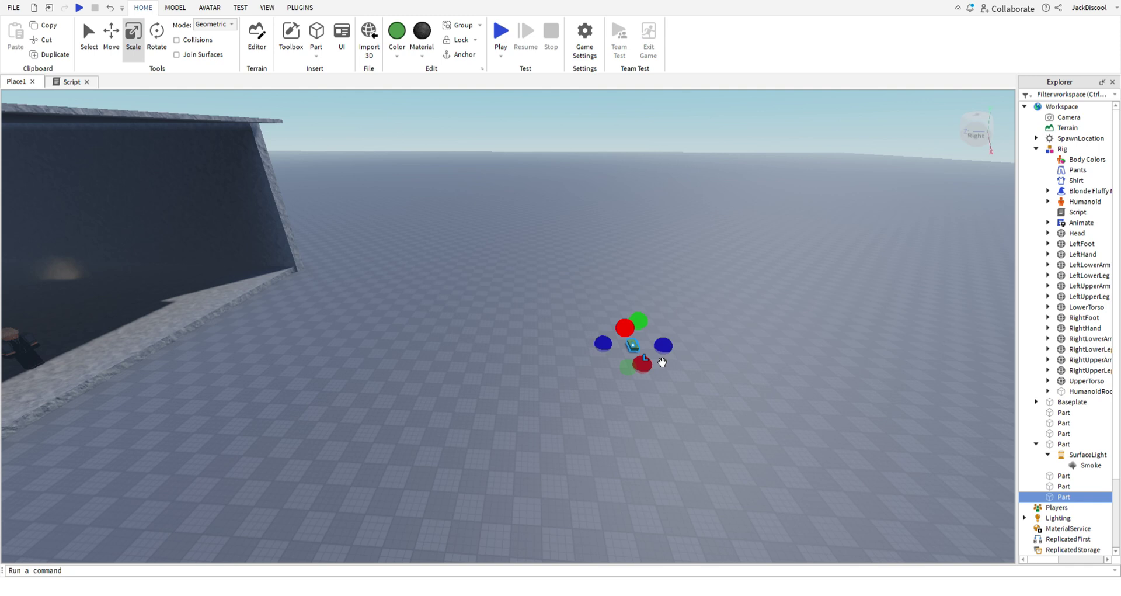
drag(636, 341, 382, 159)
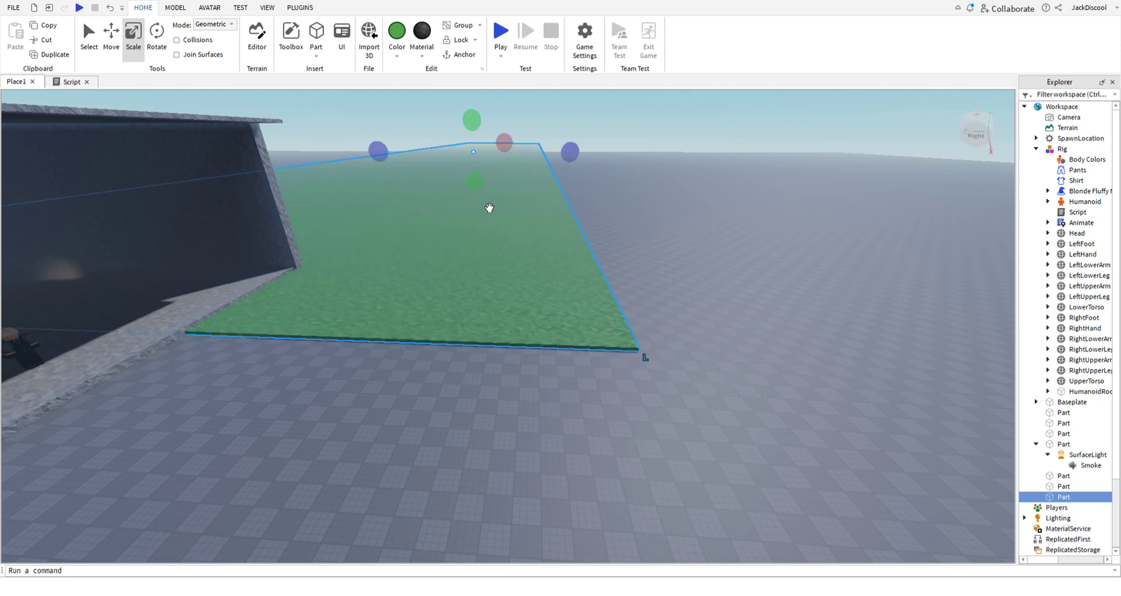
right_drag(489, 207, 413, 288)
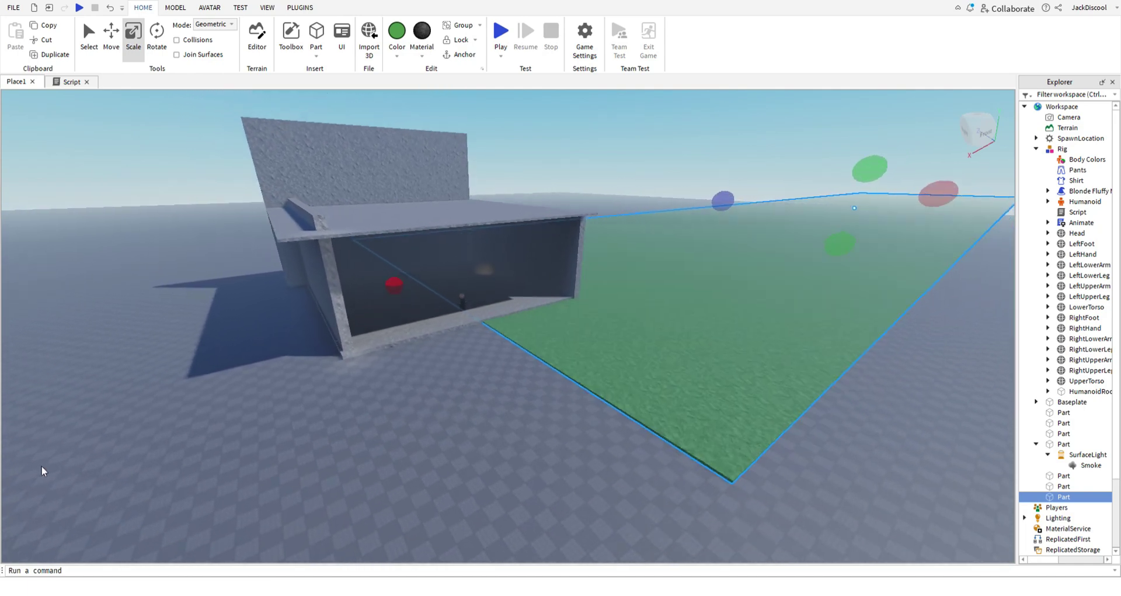
key(s)
drag(403, 286, 470, 427)
key(s)
key(w)
click(465, 168)
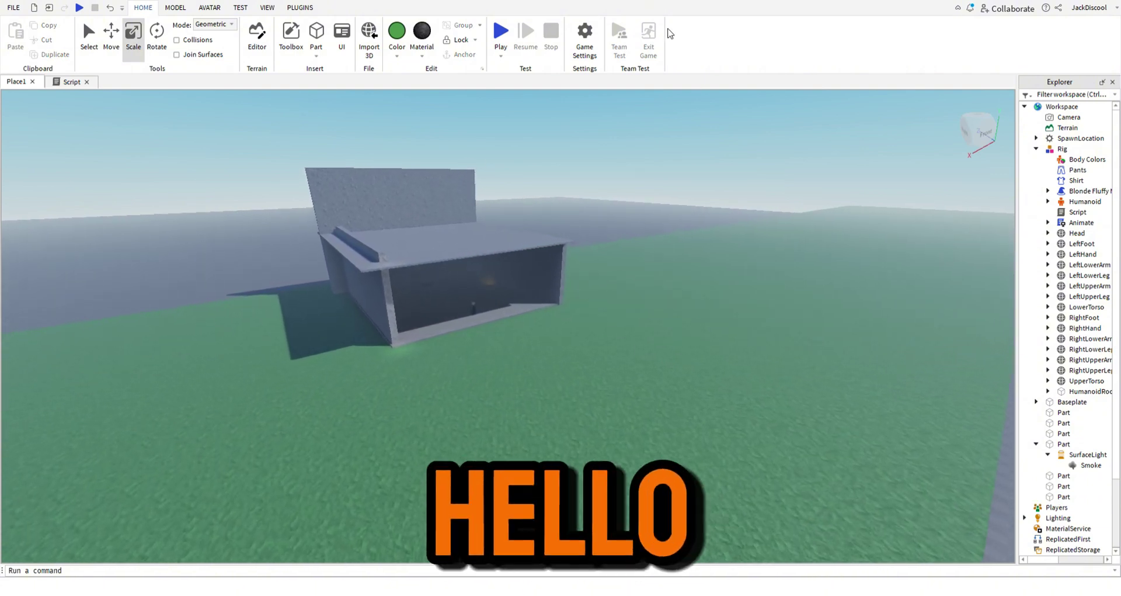
Examine the room's exterior, its open front and the green ground surface from near and far.
key(w)
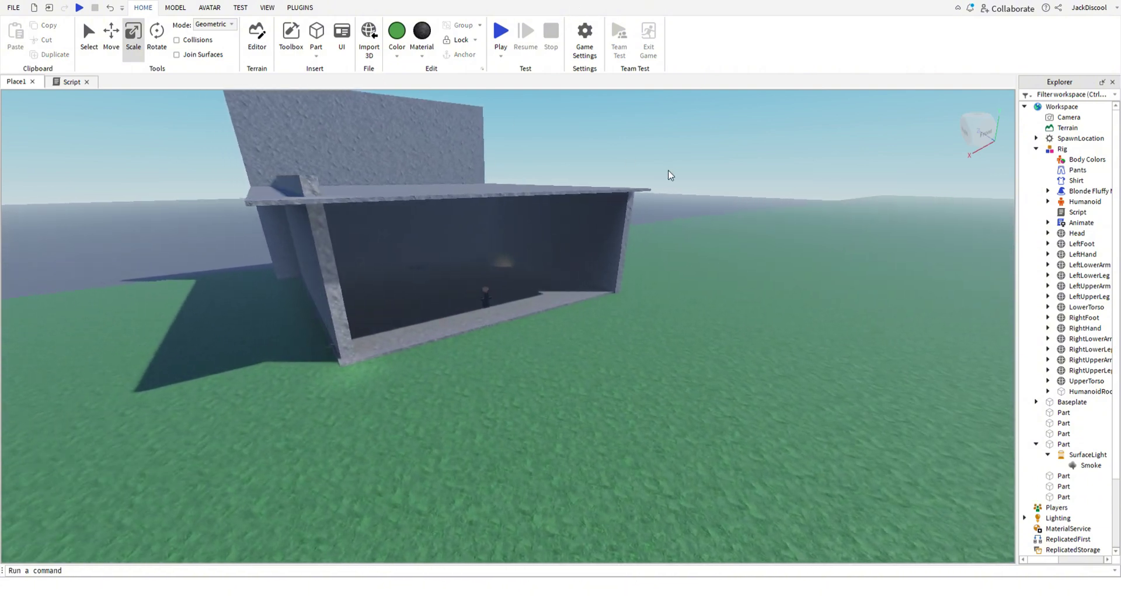
key(s)
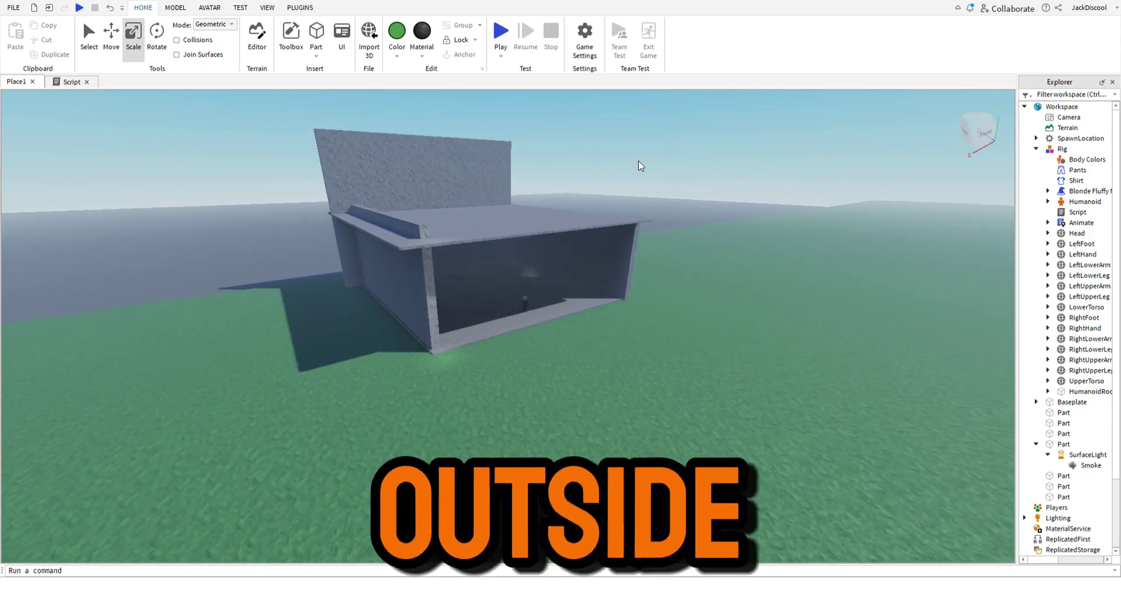
key(w)
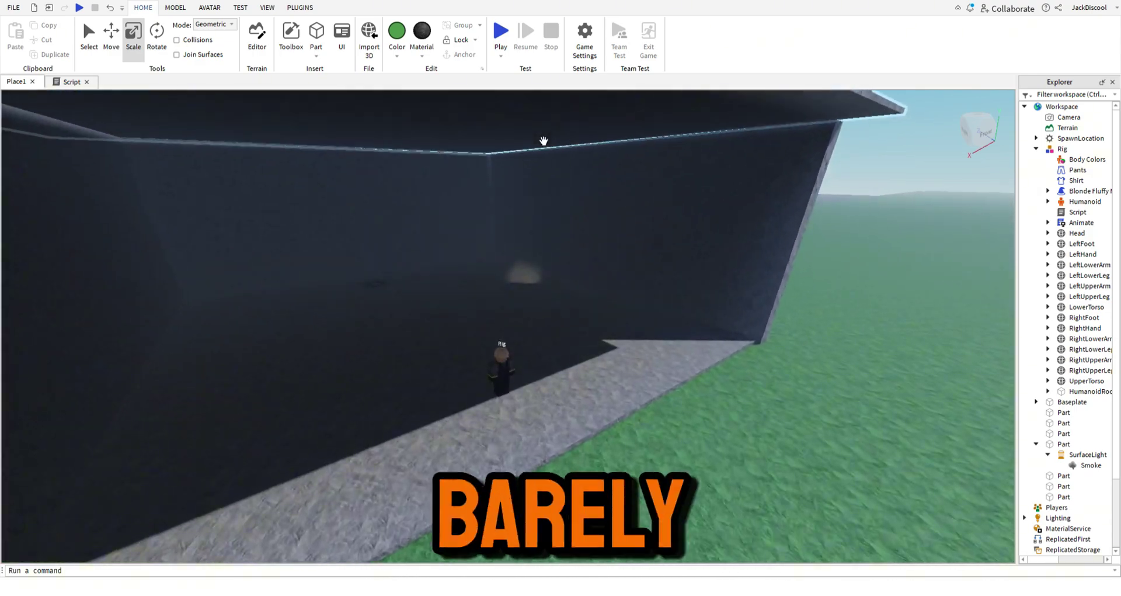
key(w)
key(d)
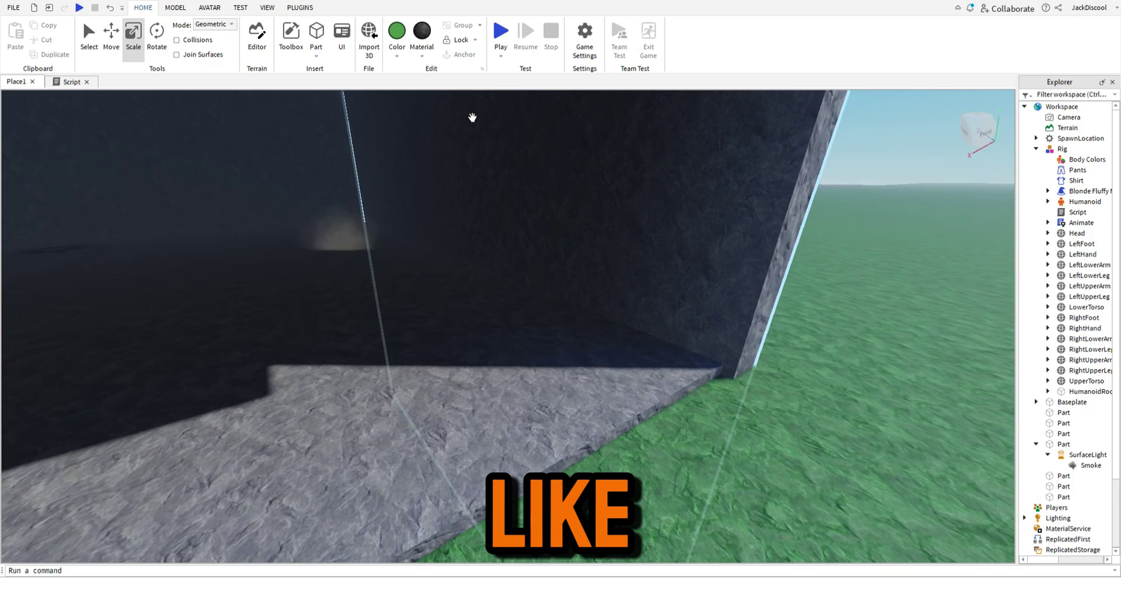
key(d)
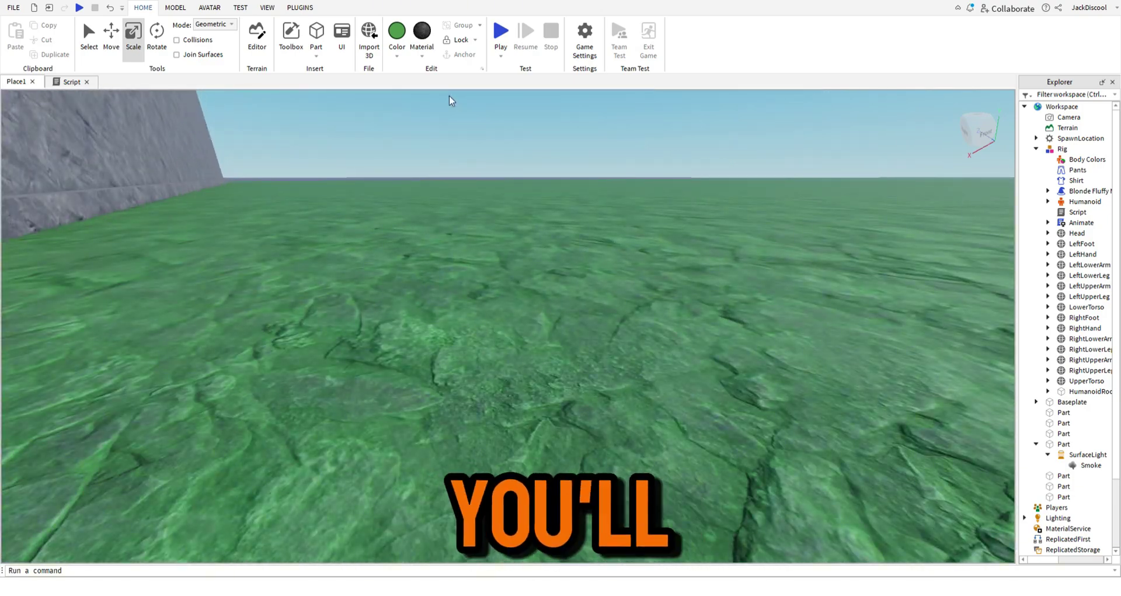
key(w)
key(s)
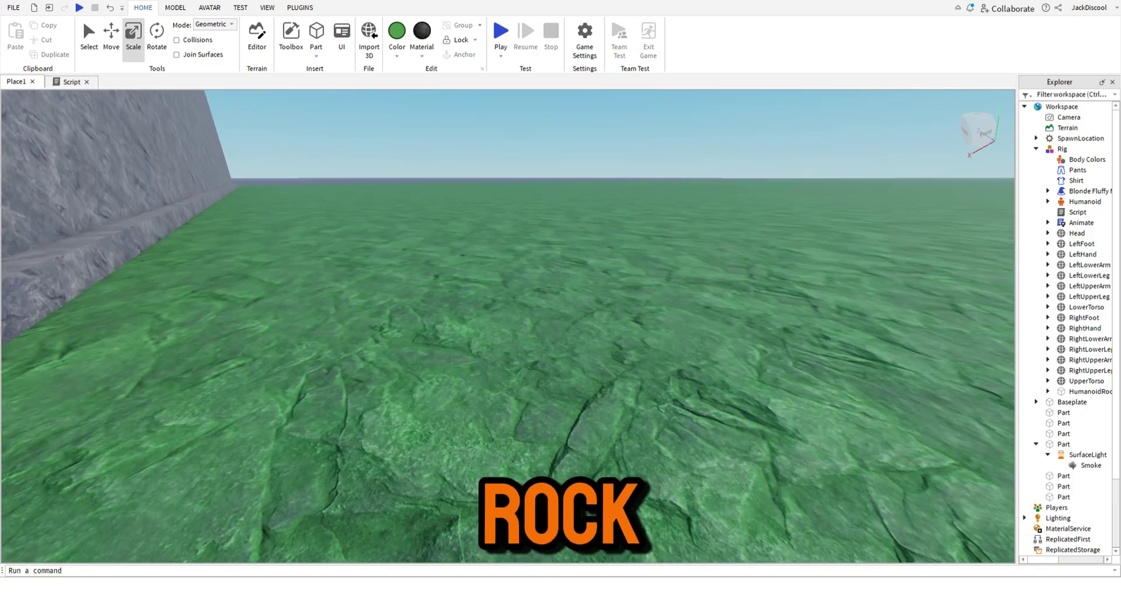
key(s)
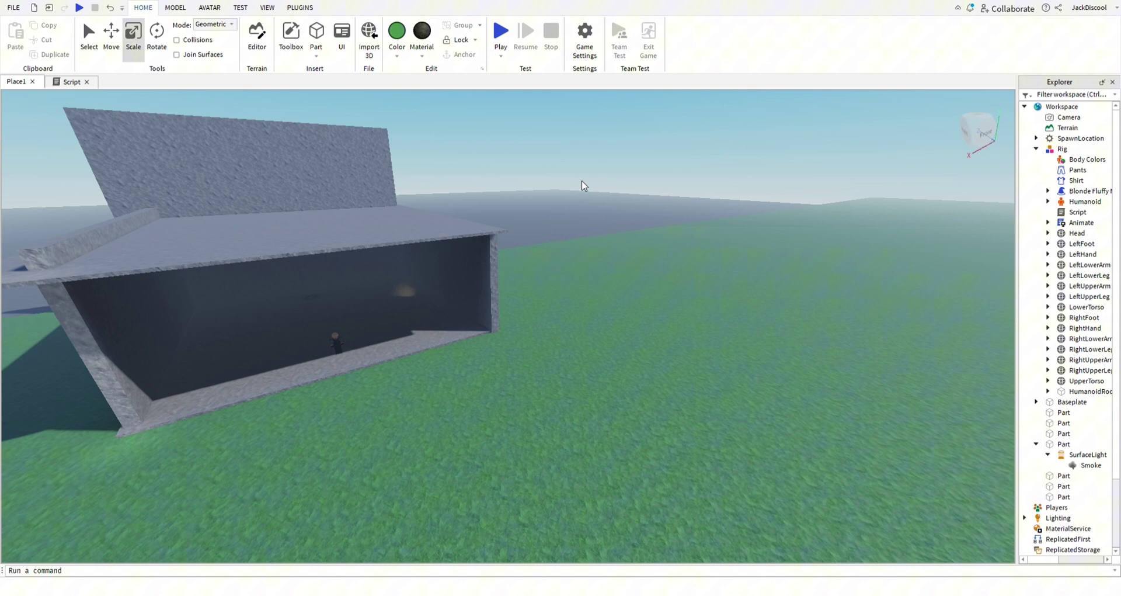
key(s)
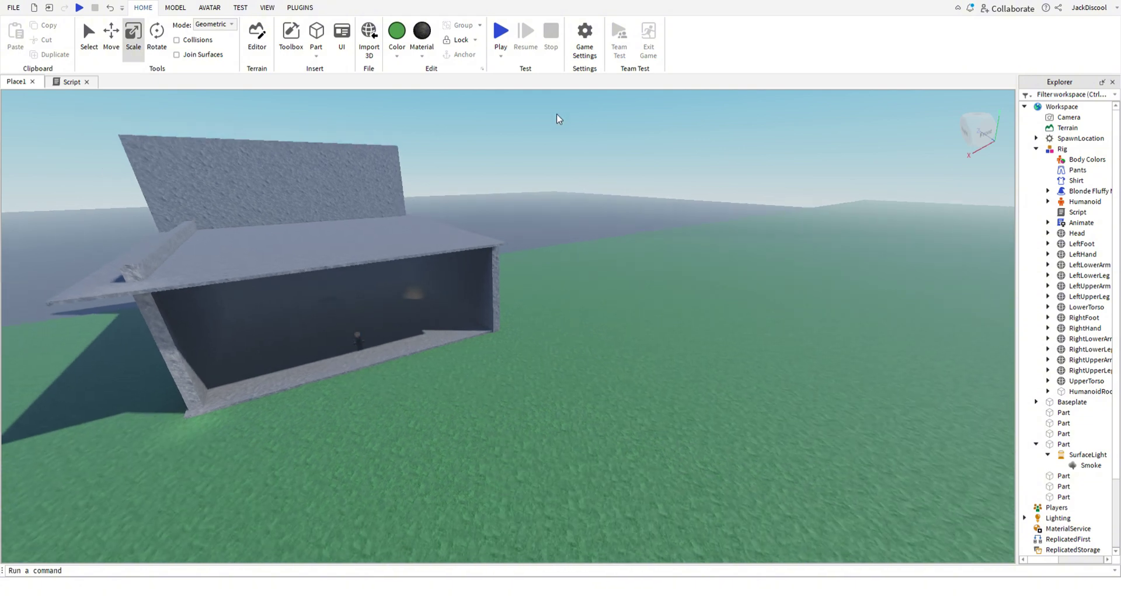
Search the Toolbox models for "donation board working".
right_drag(556, 113, 551, 128)
key(a)
key(w)
key(w)
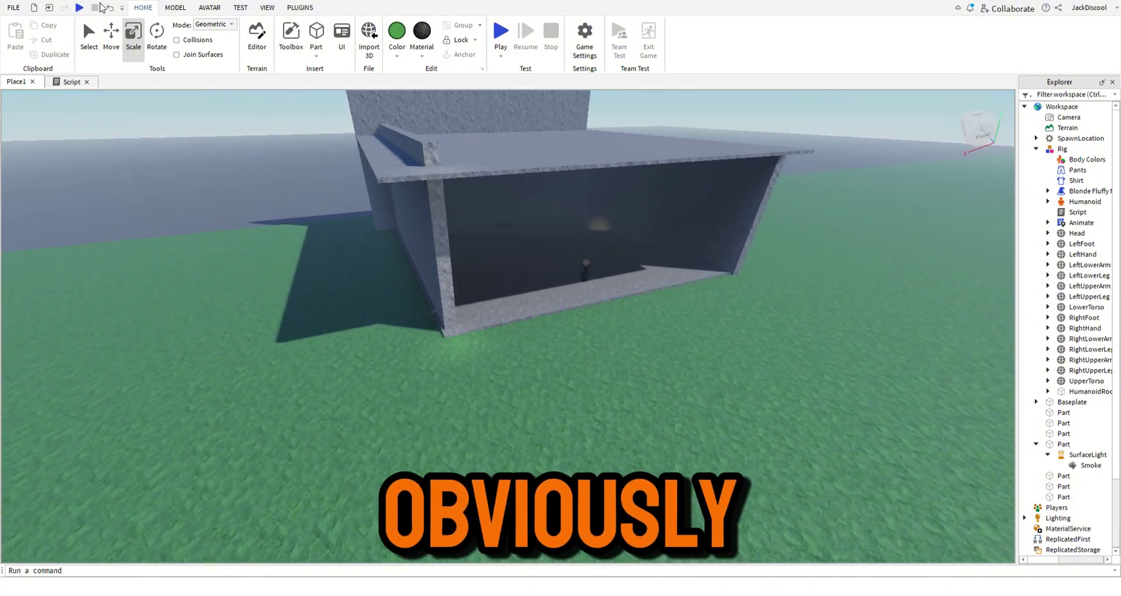
click(279, 47)
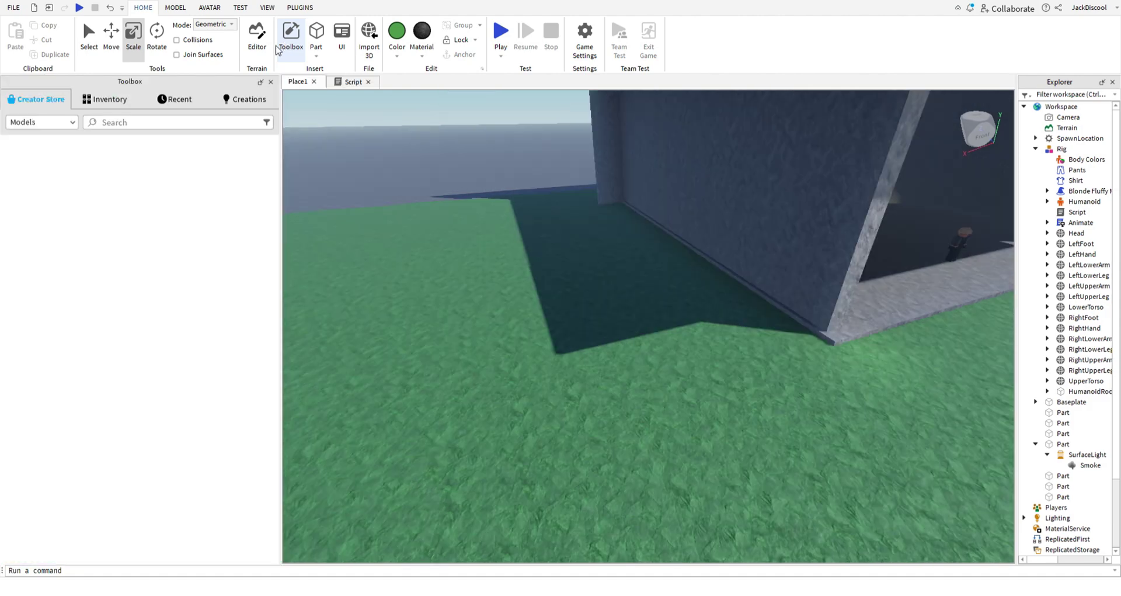
click(155, 123)
text(donation board)
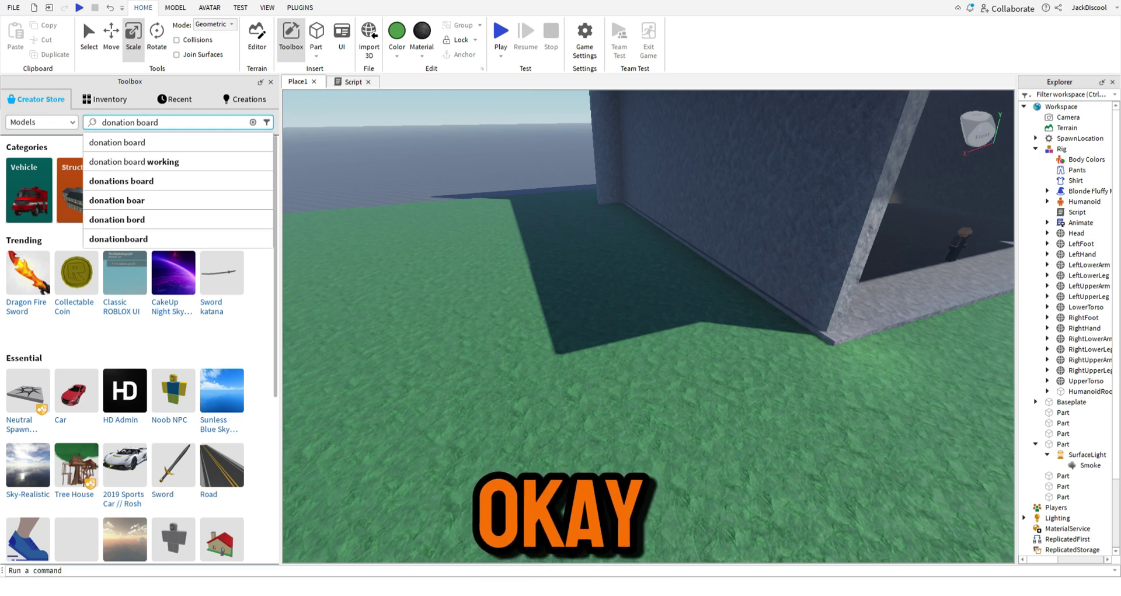
click(196, 161)
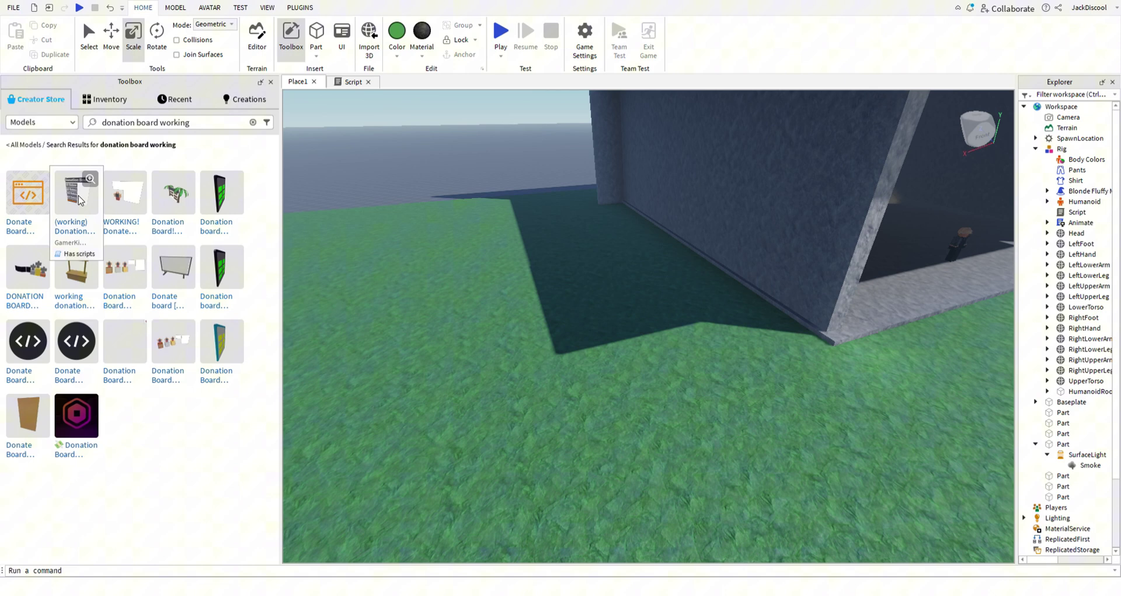
Place the (working) Donation Board model against the room's outer side wall near the front corner.
drag(322, 309, 782, 205)
drag(827, 275, 801, 278)
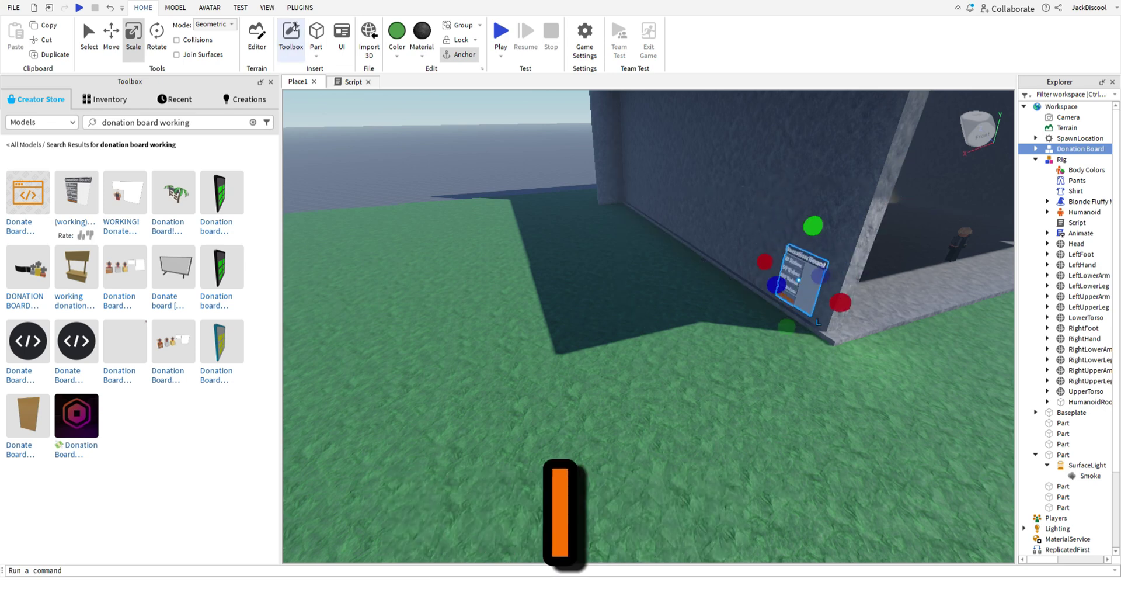
click(438, 149)
Place the WORKING! Donate board model inside the room against the side wall near the opening.
key(d)
right_drag(436, 144, 437, 144)
drag(106, 200, 527, 354)
key(a)
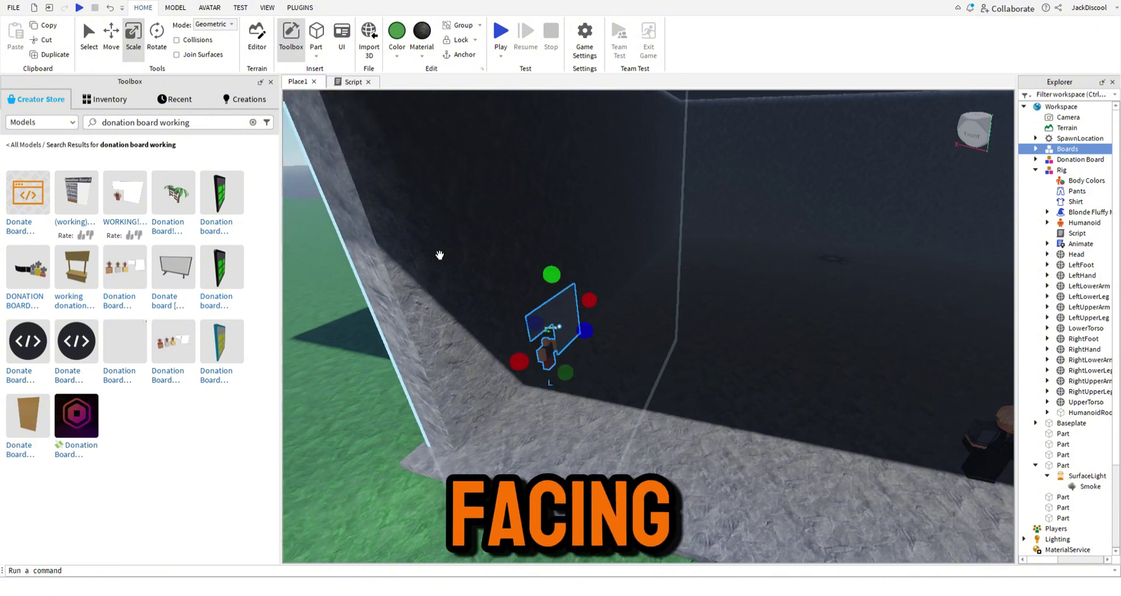
Delete the Donation Board model from the room's outer side wall.
click(663, 135)
right_drag(667, 204, 666, 204)
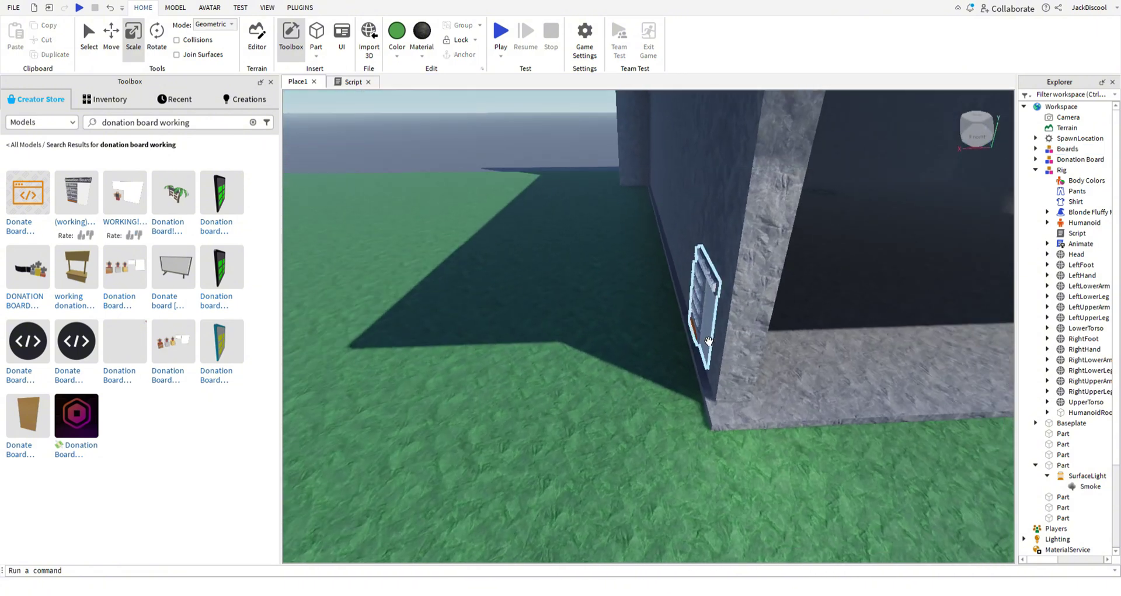
click(710, 338)
key(Delete)
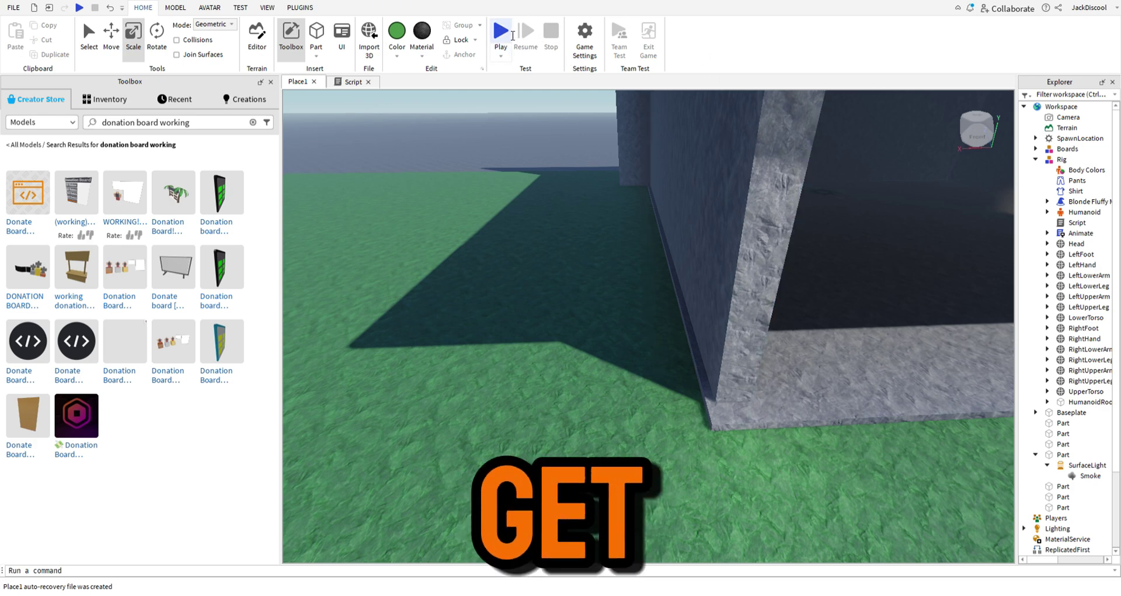
Start a playtest and walk the character from the spawn point to the donation board inside the room.
click(513, 37)
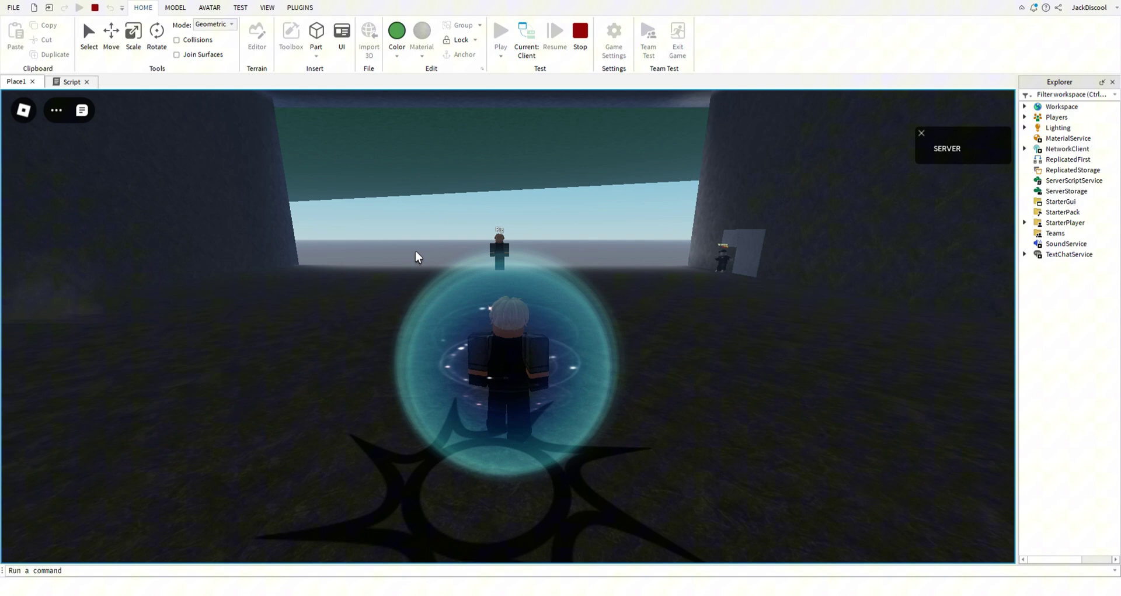
key(w)
right_drag(509, 387, 510, 387)
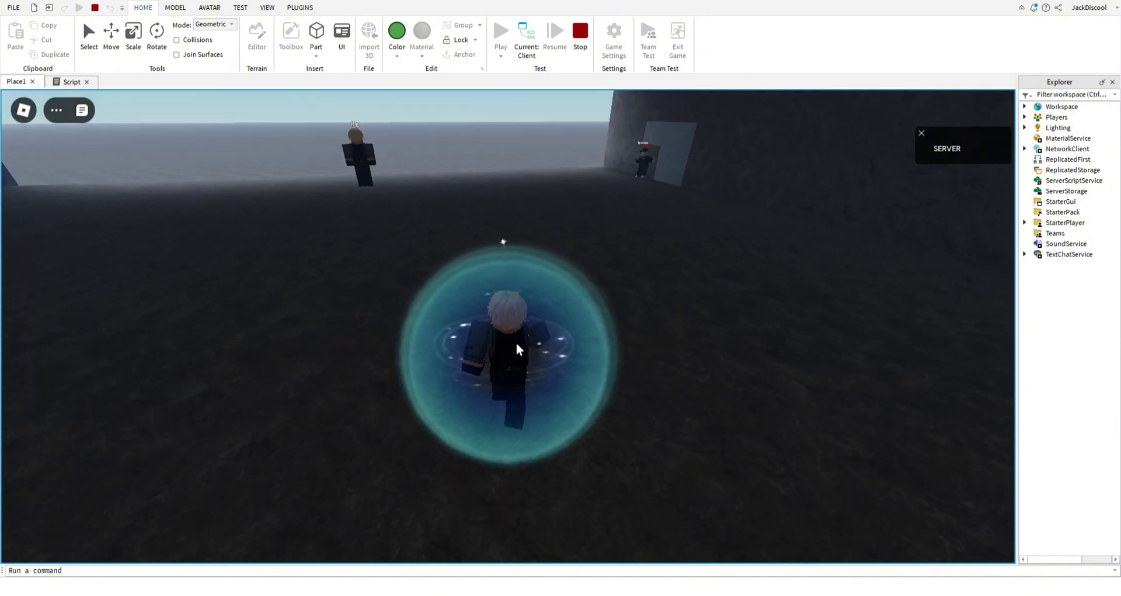
right_drag(569, 251, 569, 251)
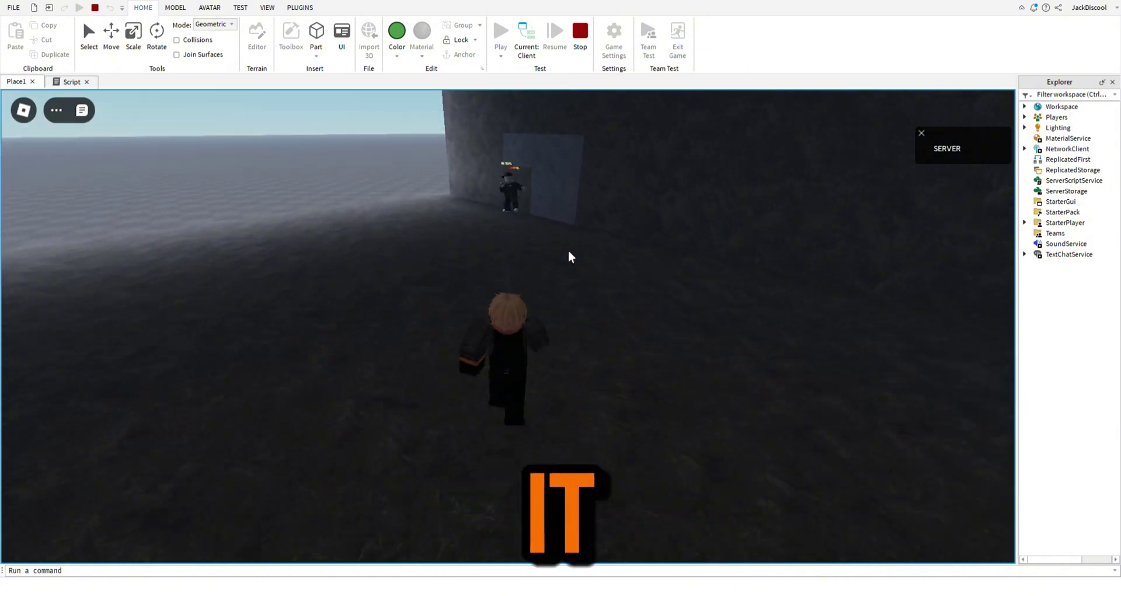
key(w)
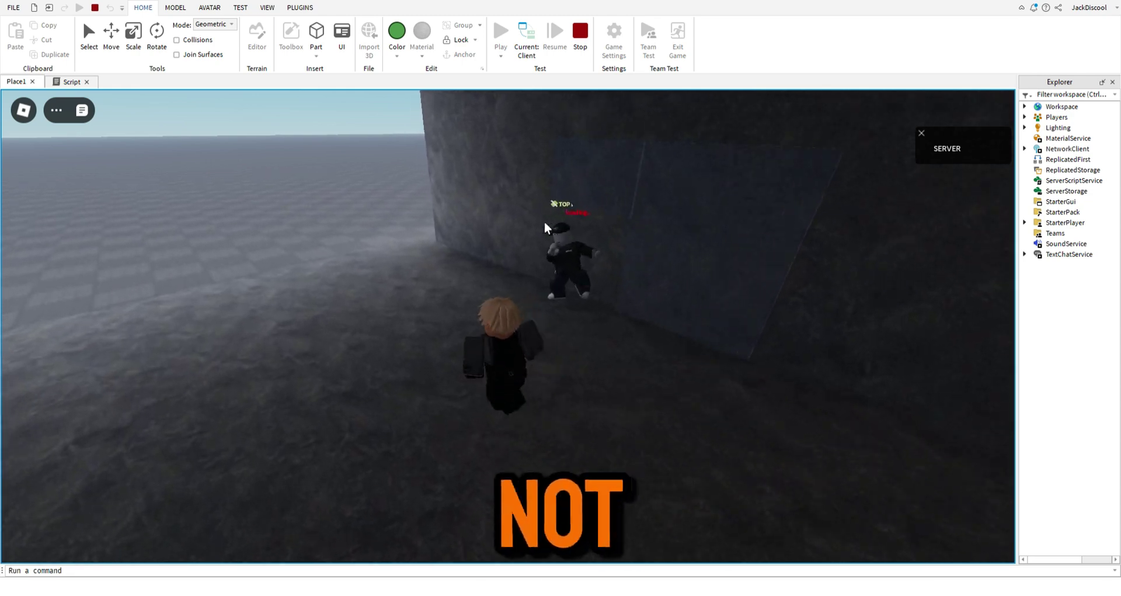
key(w)
right_drag(654, 345, 654, 345)
right_drag(634, 397, 634, 397)
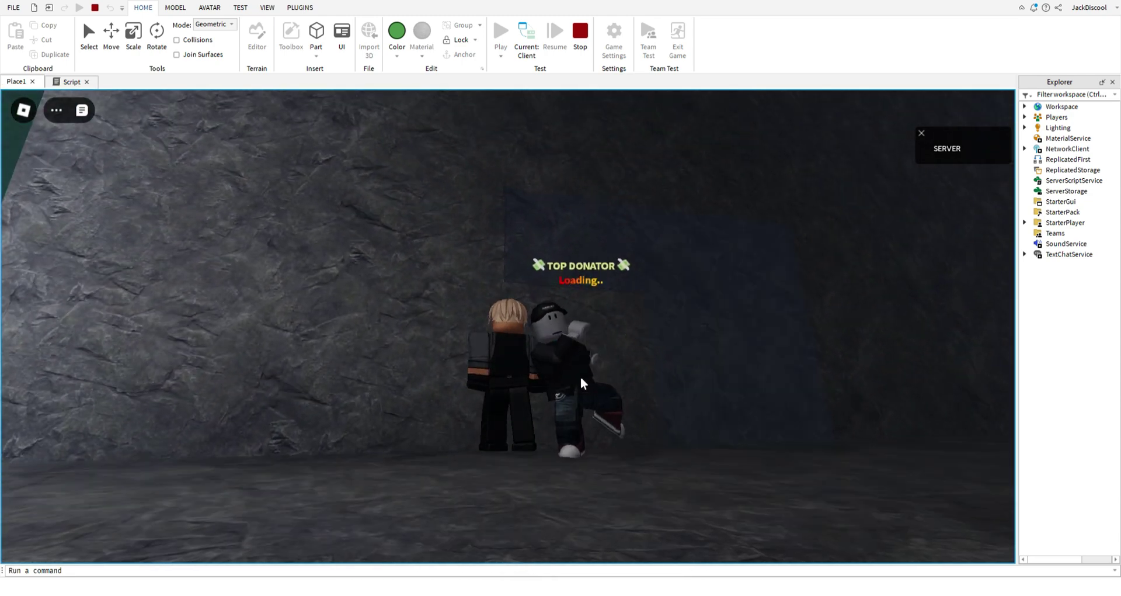
Examine the donation board and its Top Donator figure from several sides, and end the playtest.
key(d)
right_drag(563, 349, 550, 357)
key(s)
key(s)
right_drag(489, 301, 489, 303)
key(w)
key(s)
key(w)
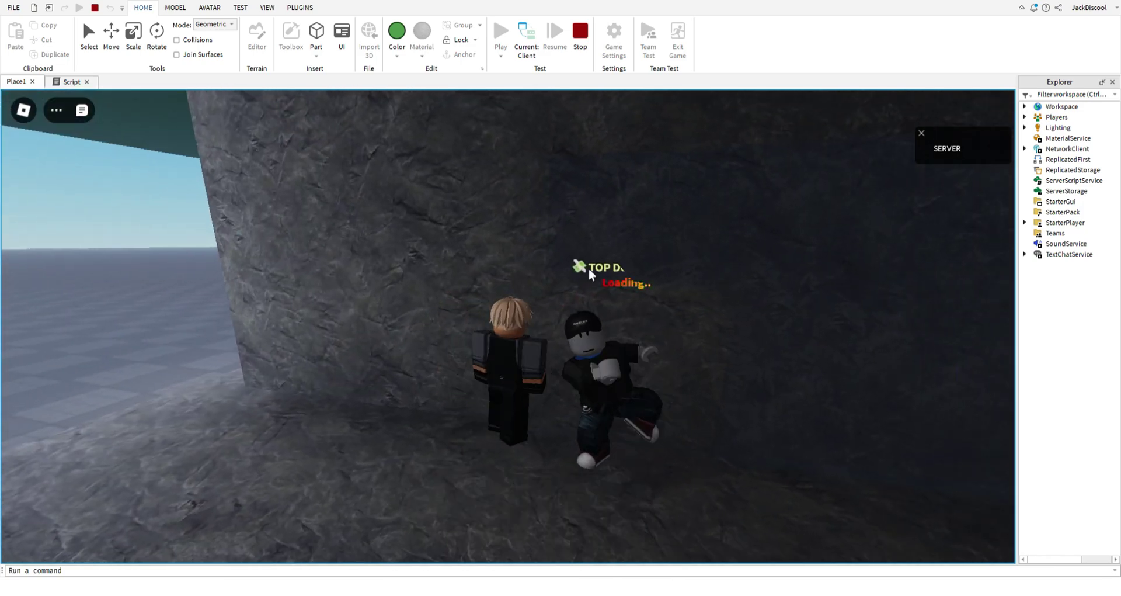
right_drag(589, 268, 607, 257)
key(w)
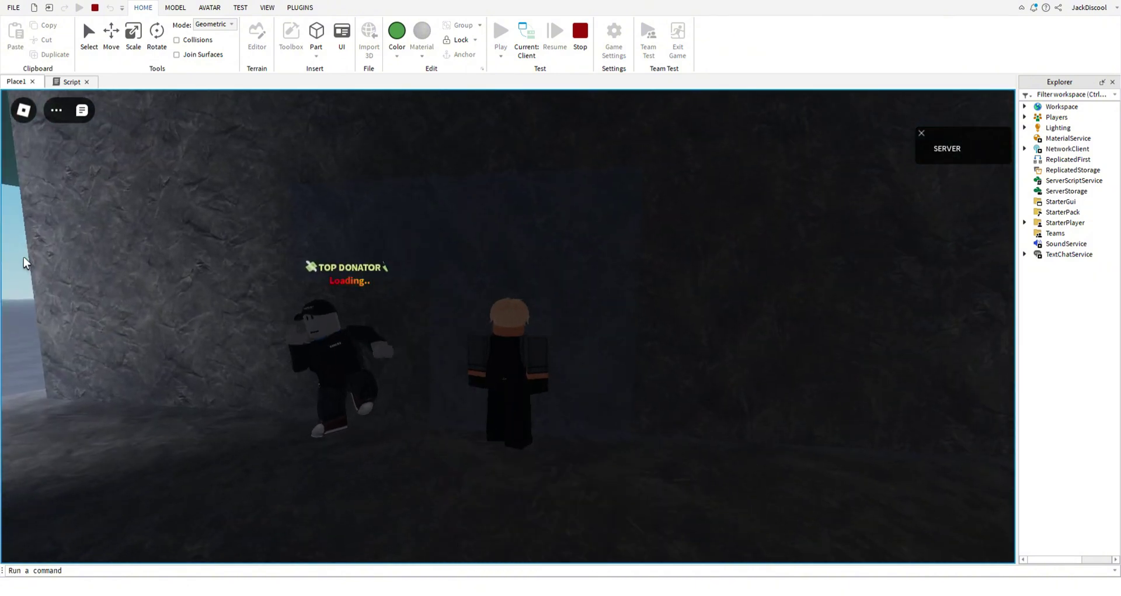
Delete the Boards donation model standing against the room's inner side wall.
mouse_move(23, 263)
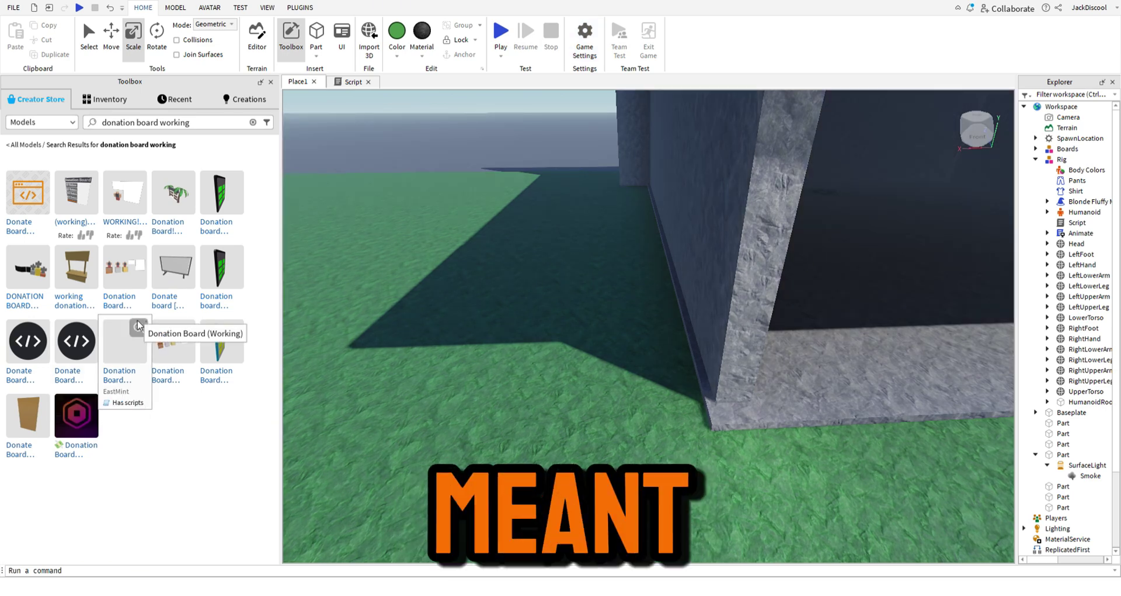
drag(139, 326, 419, 467)
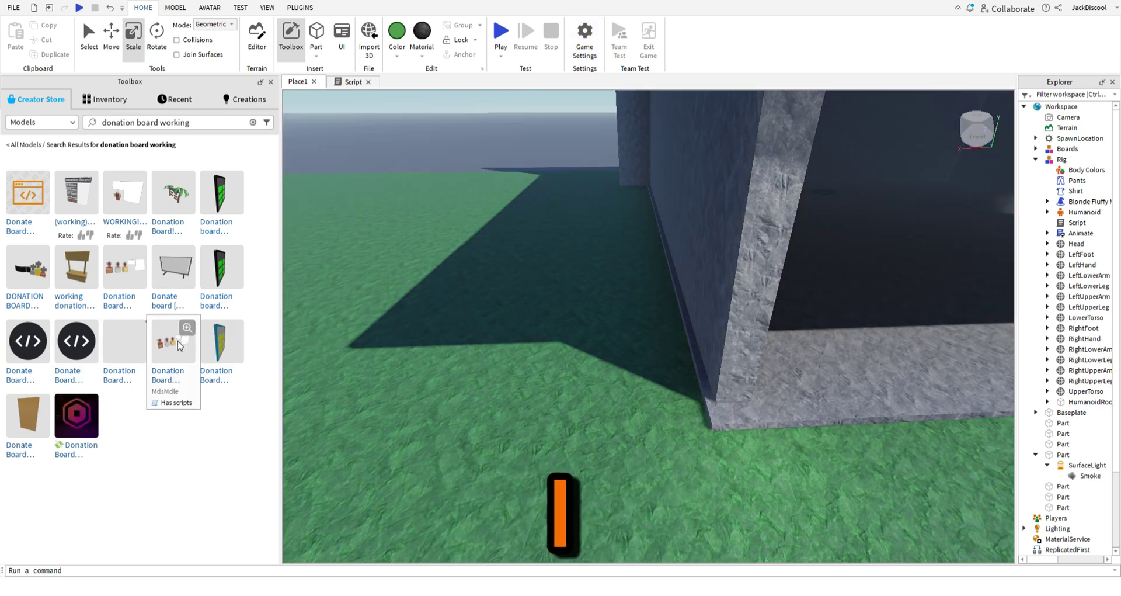
key(d)
mouse_move(655, 528)
right_down()
mouse_move(631, 525)
mouse_move(656, 528)
right_up()
drag(599, 369, 578, 352)
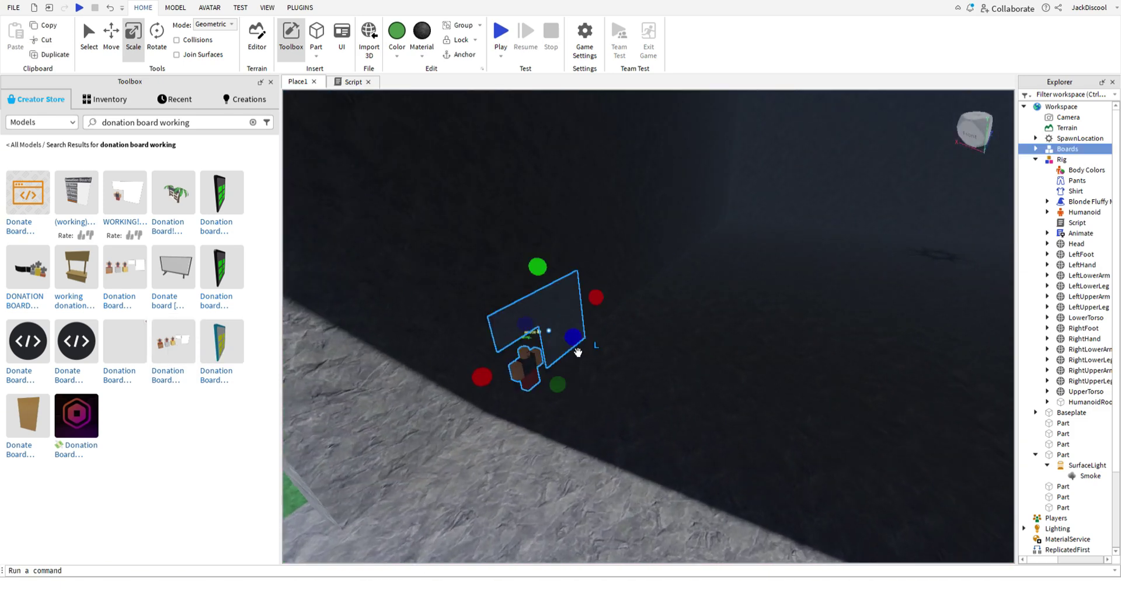
key(Delete)
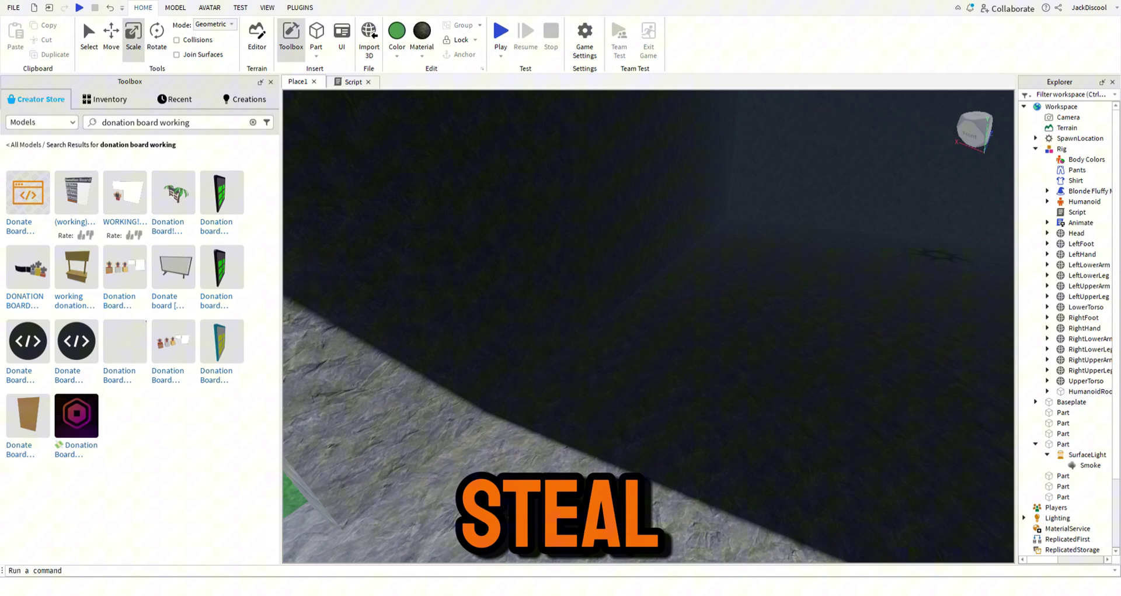
Insert the Donation board model with the green R$ buttons and rotate it to face inward against the side wall near the opening.
drag(311, 191, 584, 279)
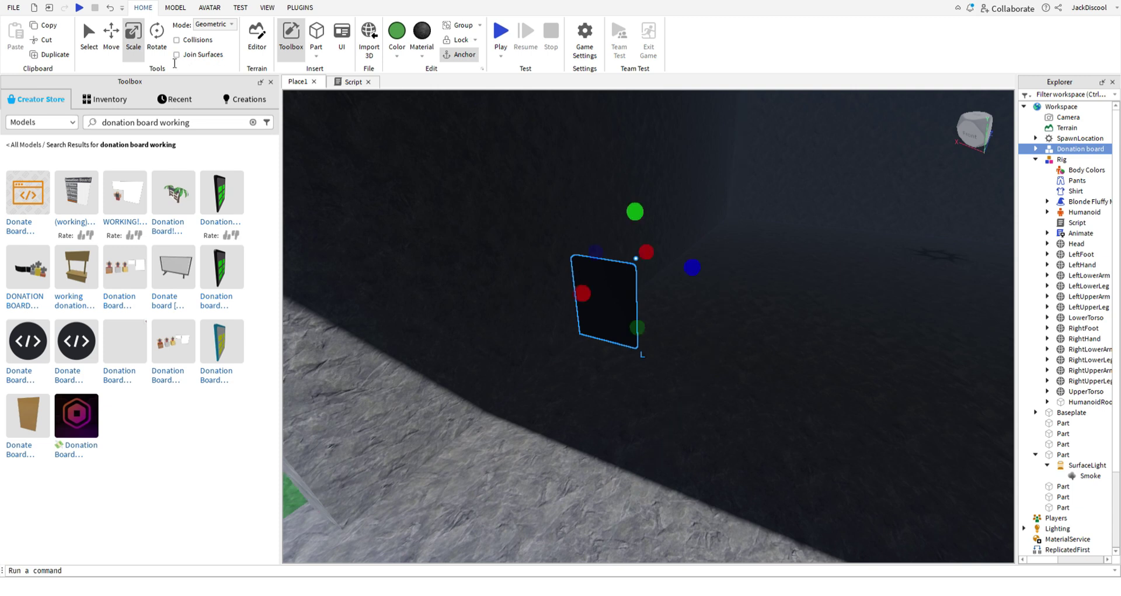
click(156, 36)
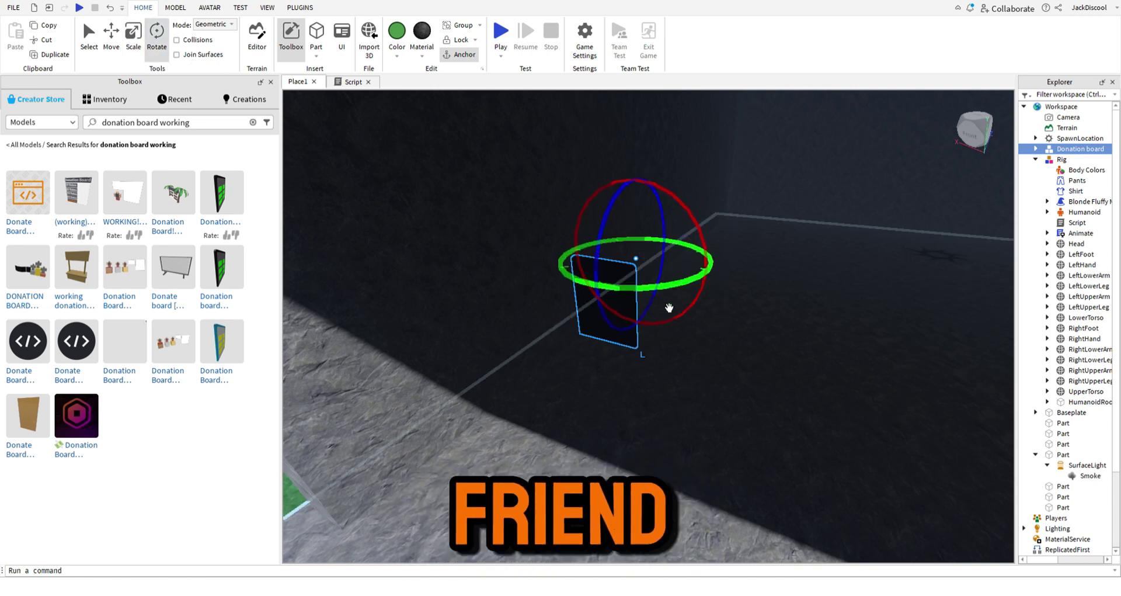
drag(670, 310, 516, 231)
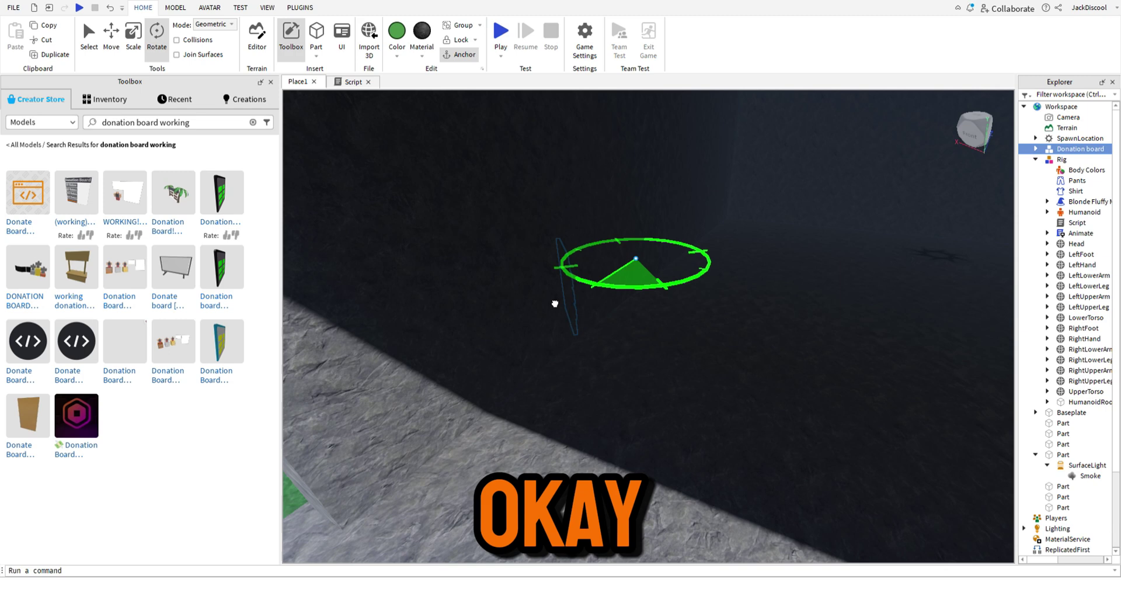
drag(554, 303, 602, 351)
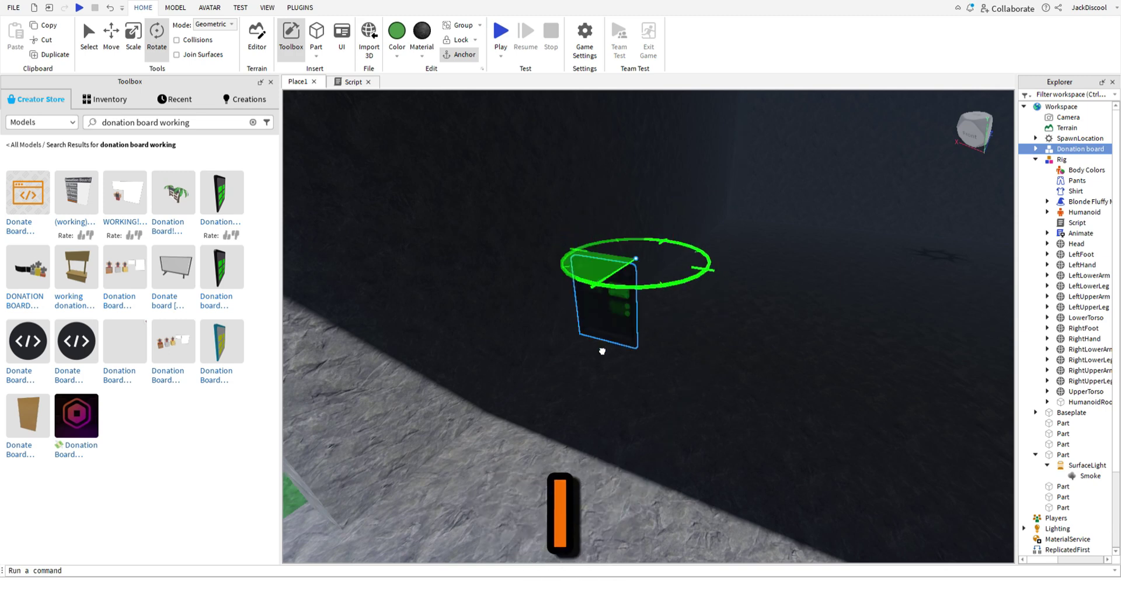
drag(457, 320, 521, 337)
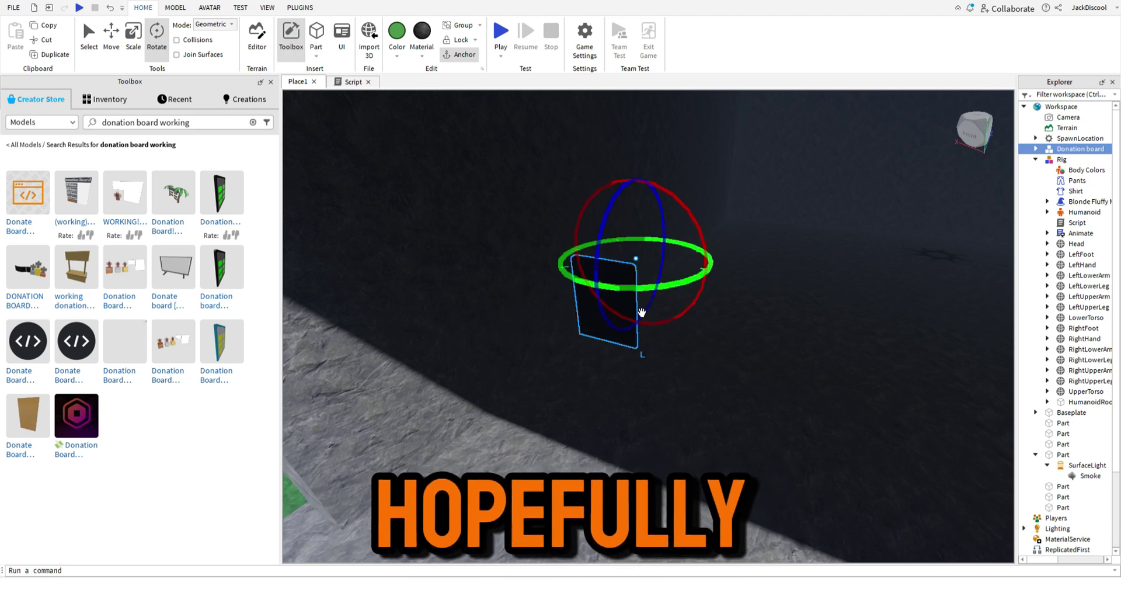
drag(592, 286, 679, 400)
drag(717, 333, 653, 292)
drag(587, 333, 455, 392)
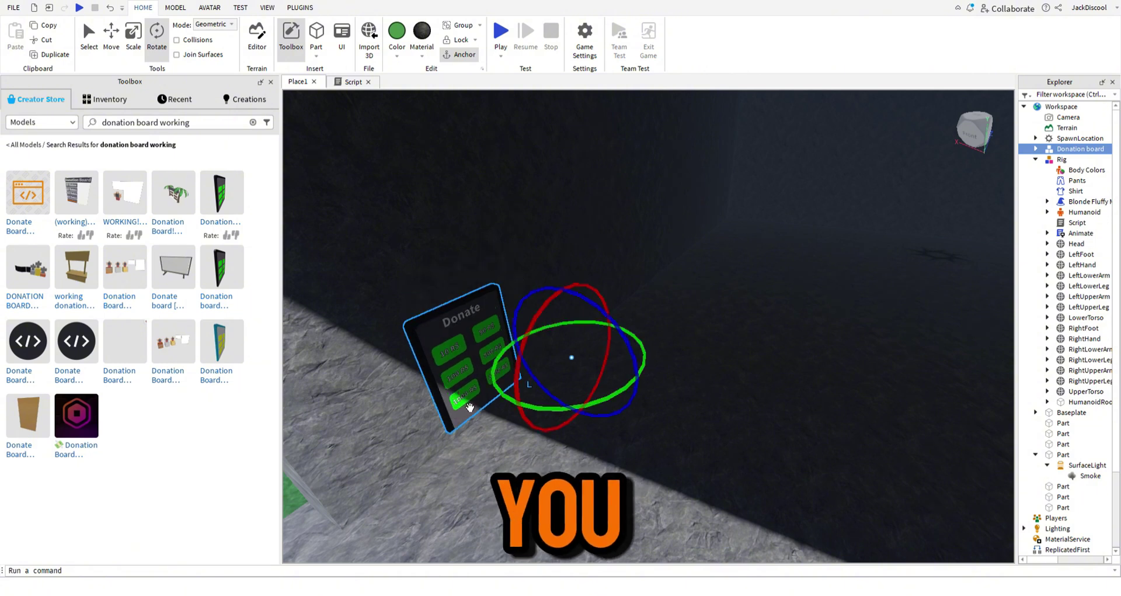
Start a playtest and walk the character from the spawn point to the green Donate board.
right_drag(735, 268, 727, 272)
key(w)
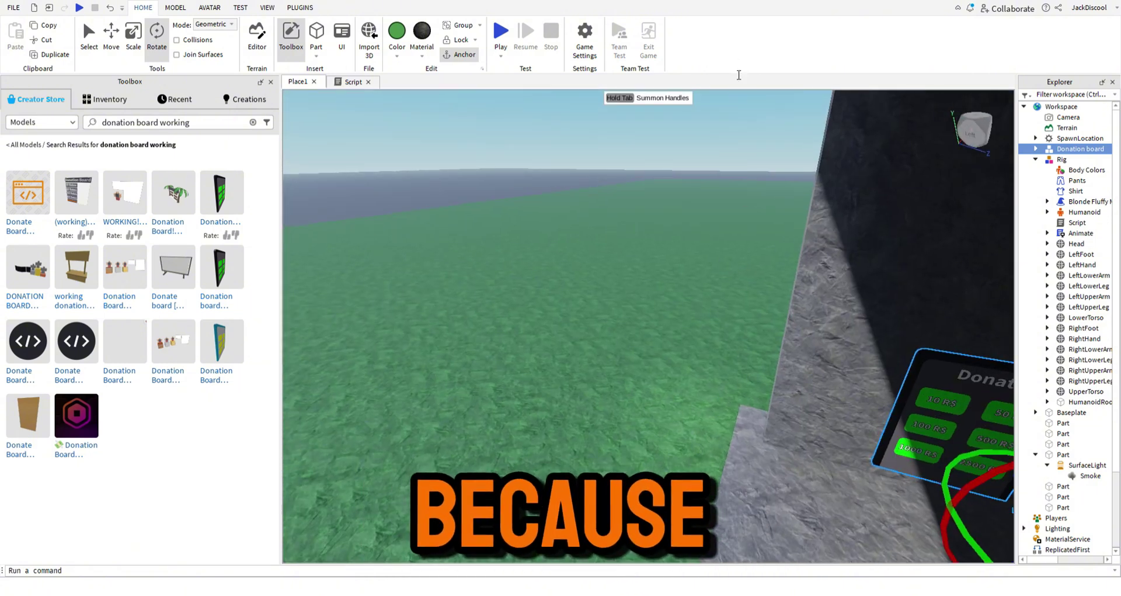
click(741, 201)
click(501, 35)
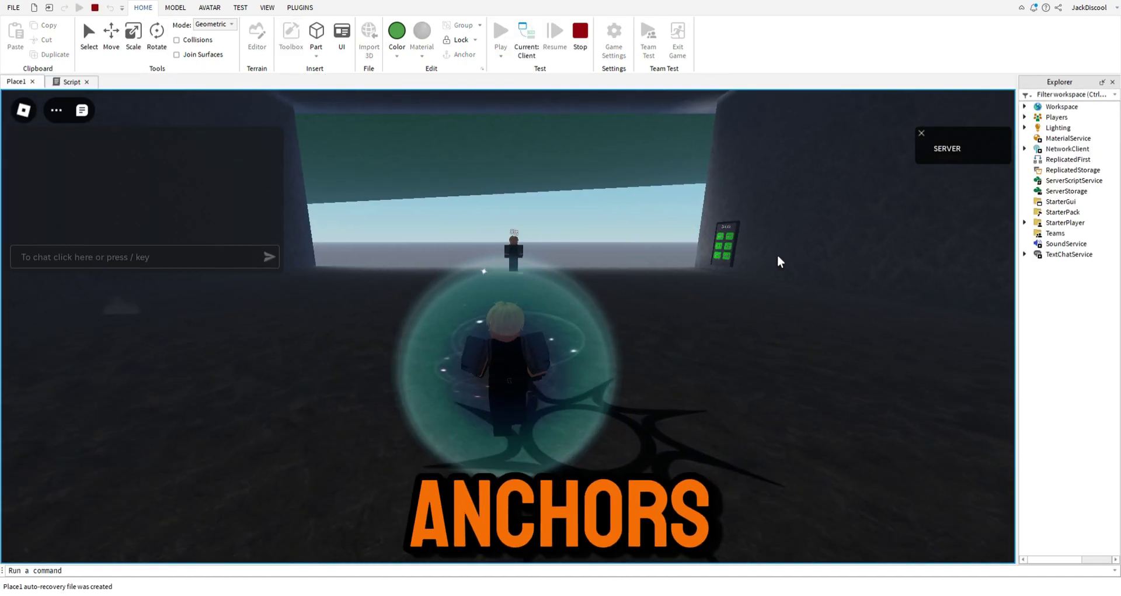
key(w)
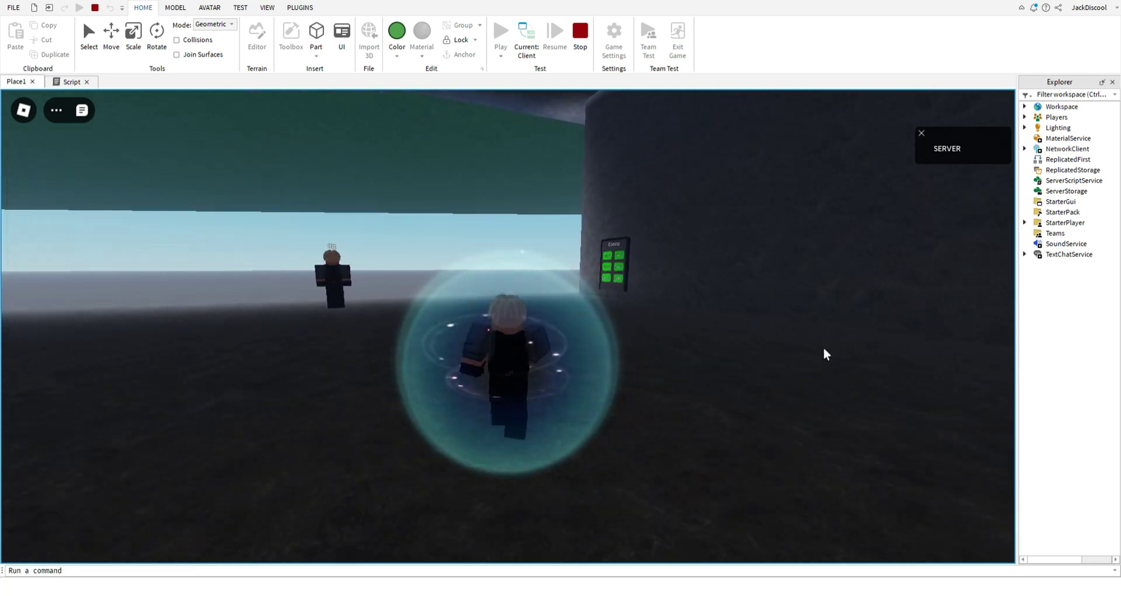
key(w)
key(d)
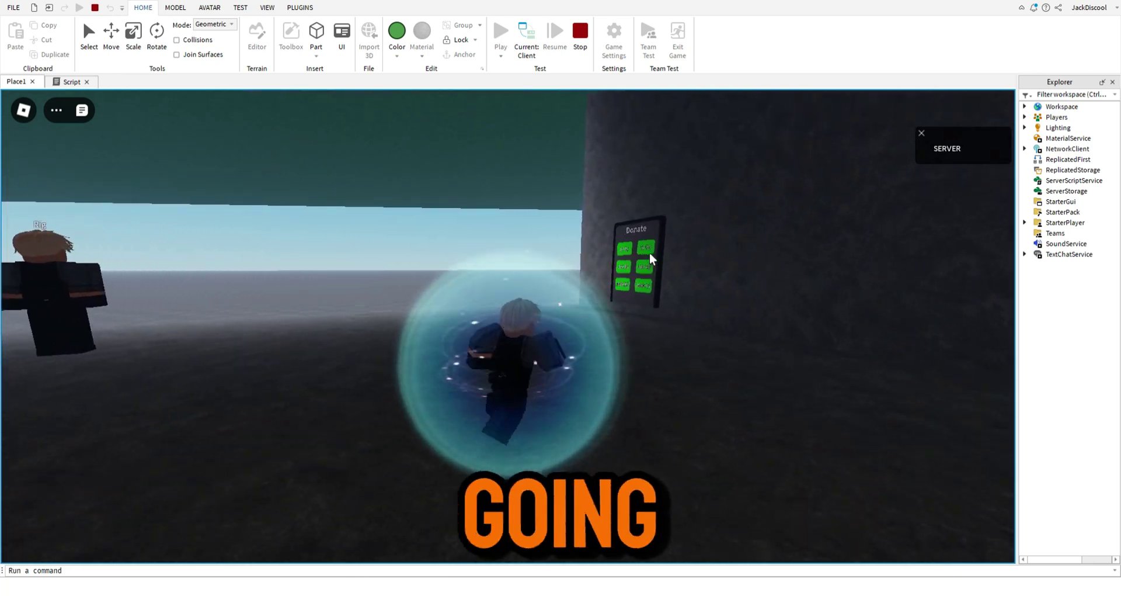
key(w)
right_drag(649, 252, 653, 256)
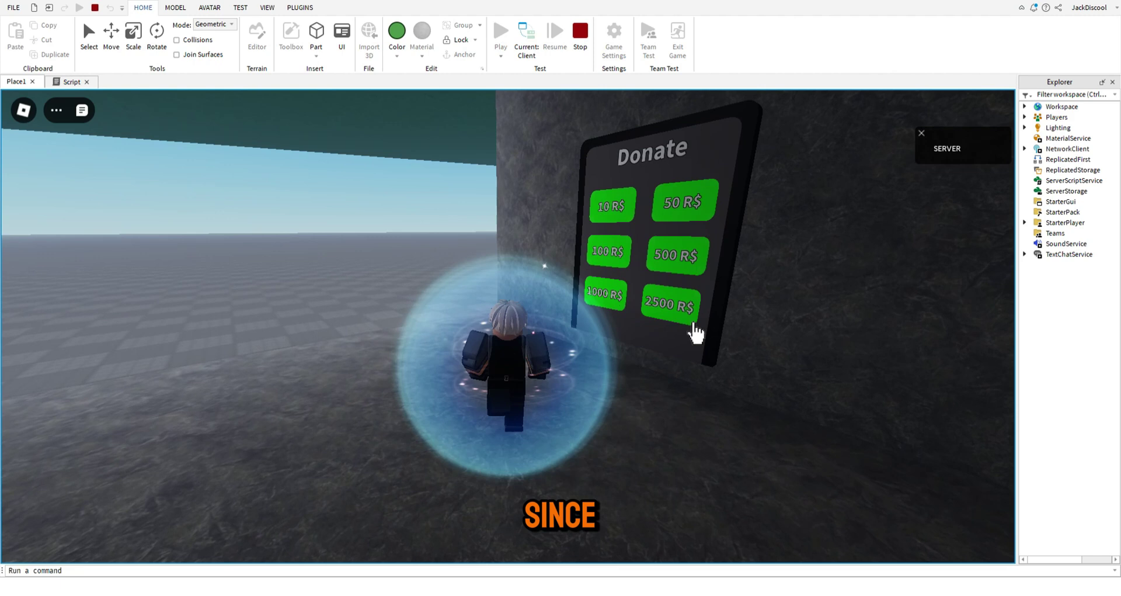
Test the board's 2500 R$, 10 R$ and 500 R$ donation buttons with test purchases, closing each dialog, and end the playtest.
click(699, 327)
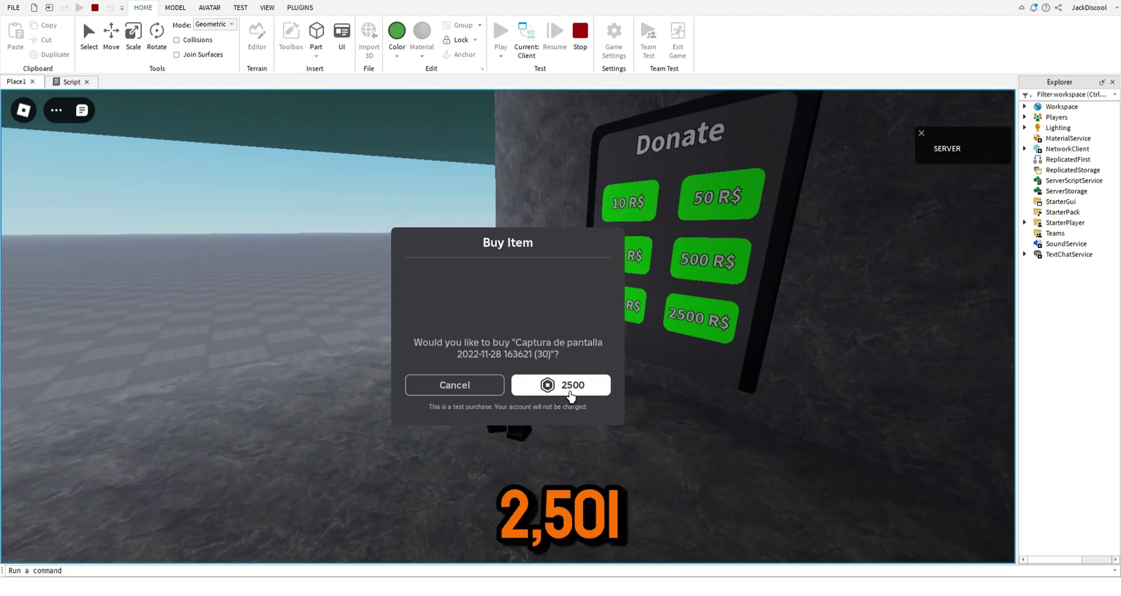
click(528, 389)
click(560, 357)
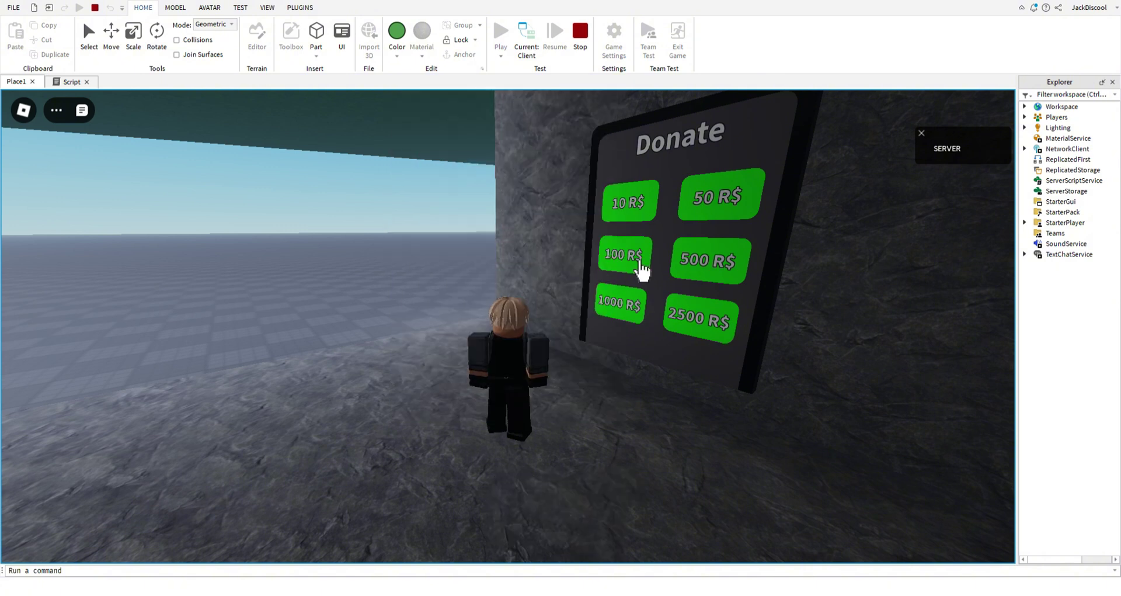
click(628, 217)
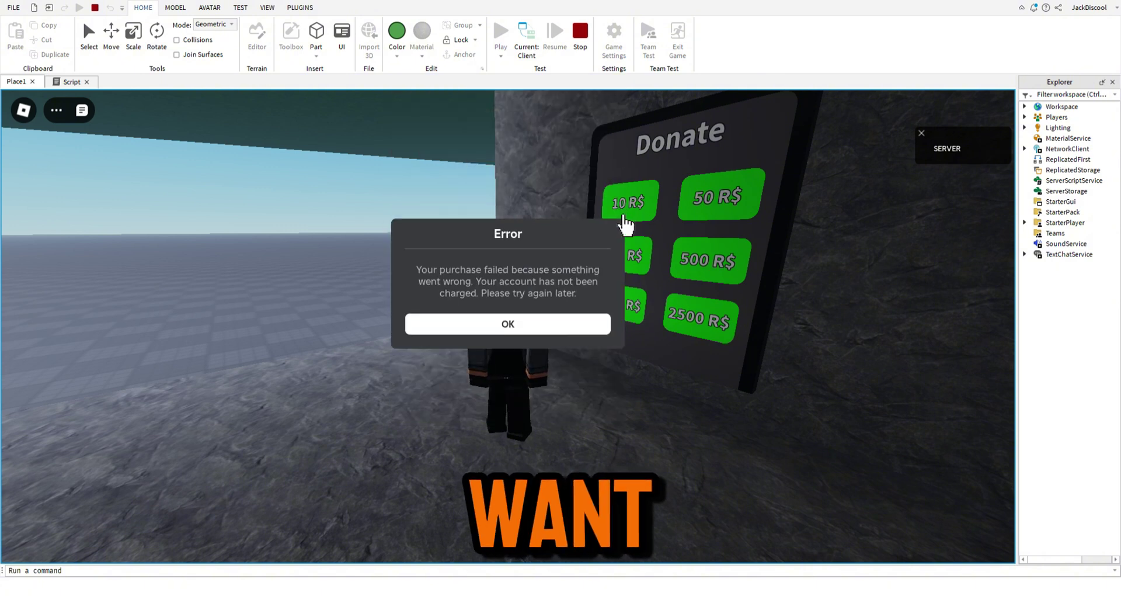
click(568, 366)
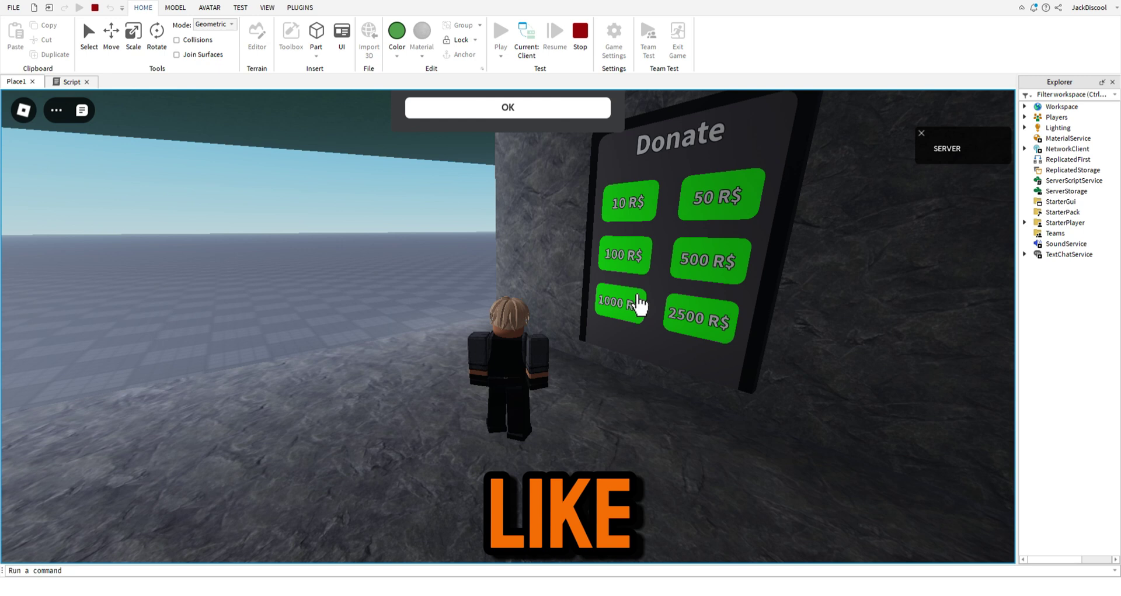
click(694, 255)
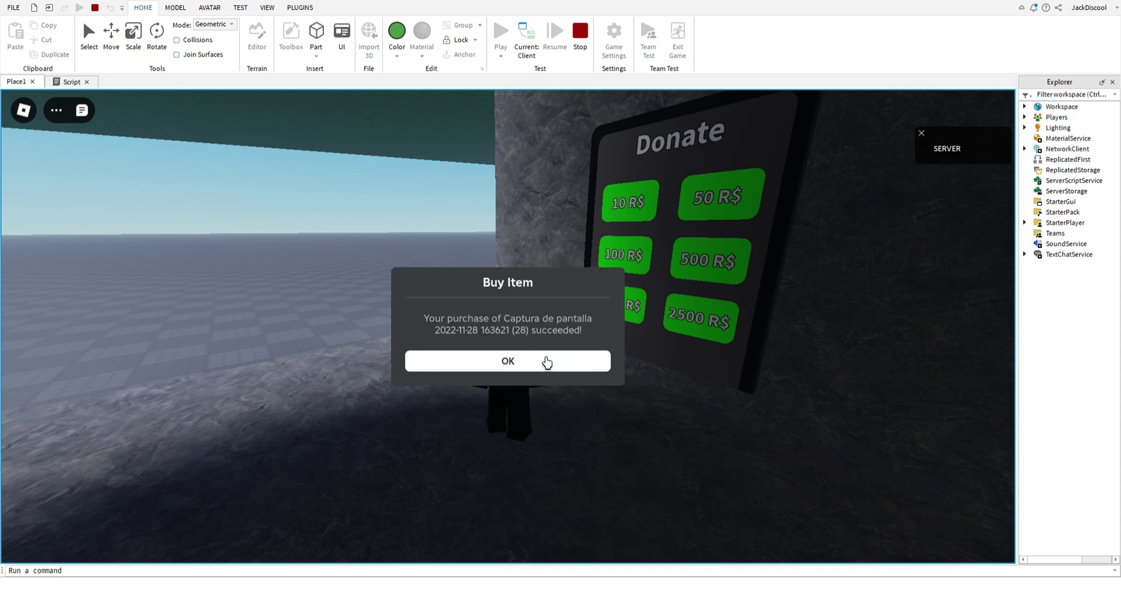
click(547, 355)
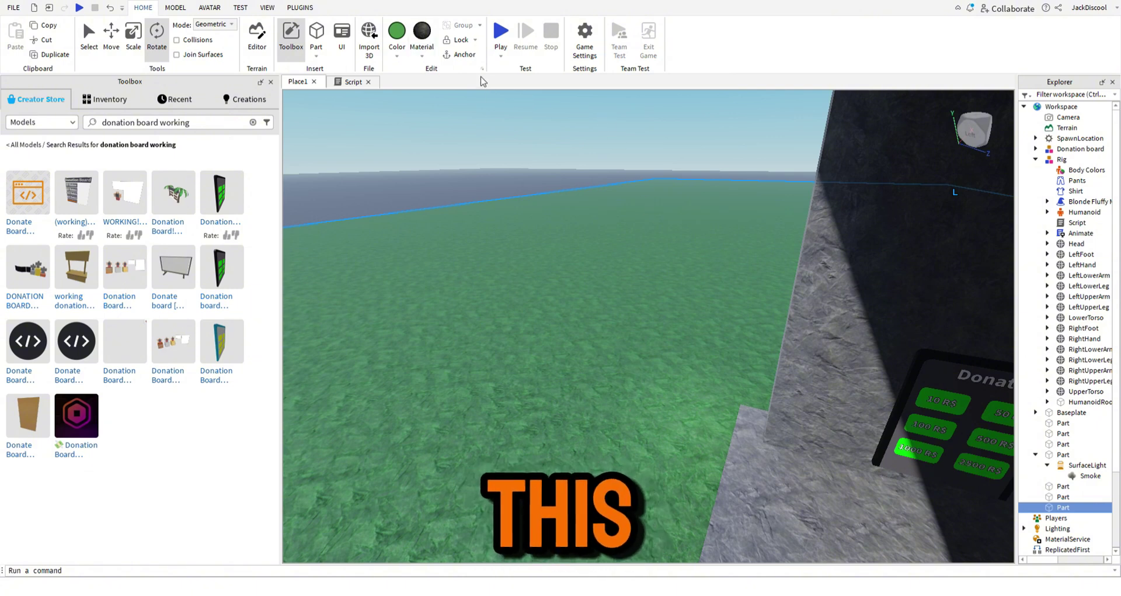
Insert the Donation Board model with the purple Robux thumbnail into the stone room.
click(458, 164)
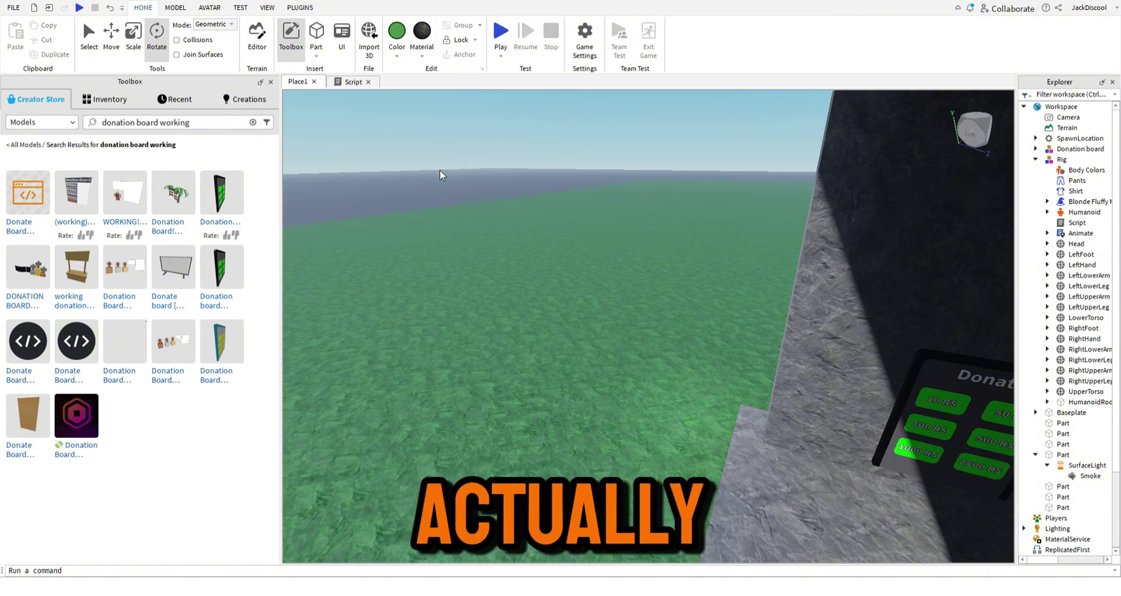
key(s)
right_drag(428, 232, 461, 223)
key(s)
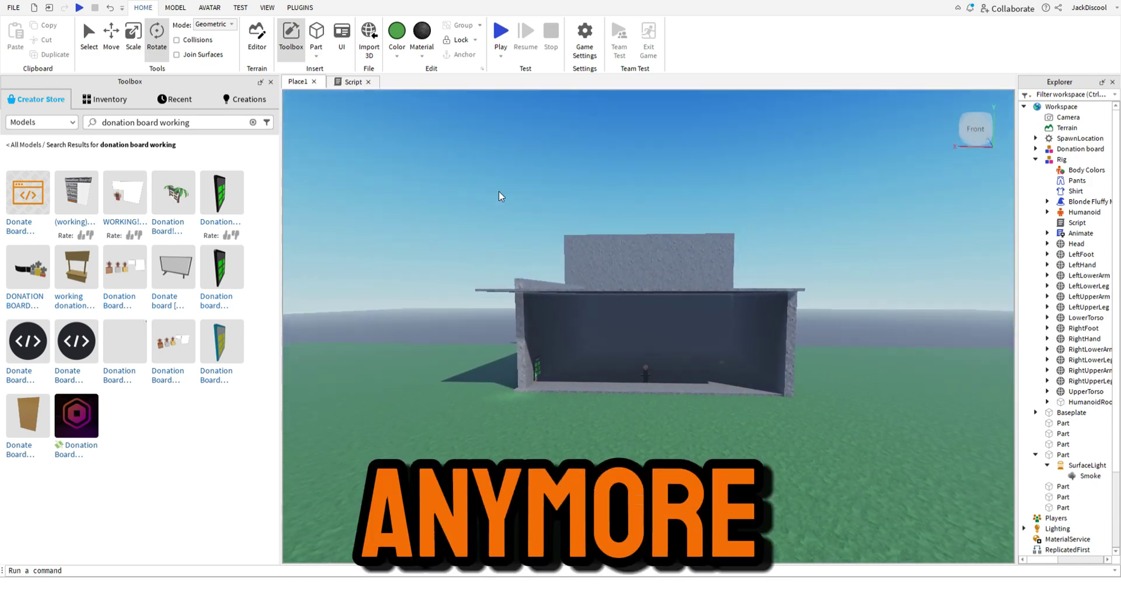
key(w)
right_drag(493, 331, 492, 332)
key(w)
key(d)
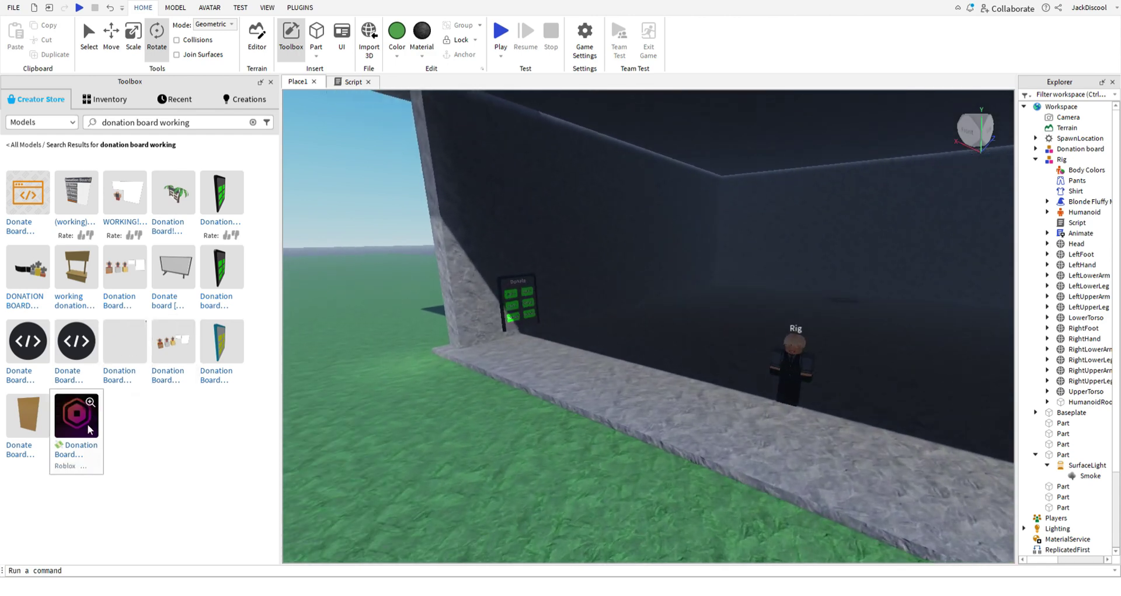
click(83, 424)
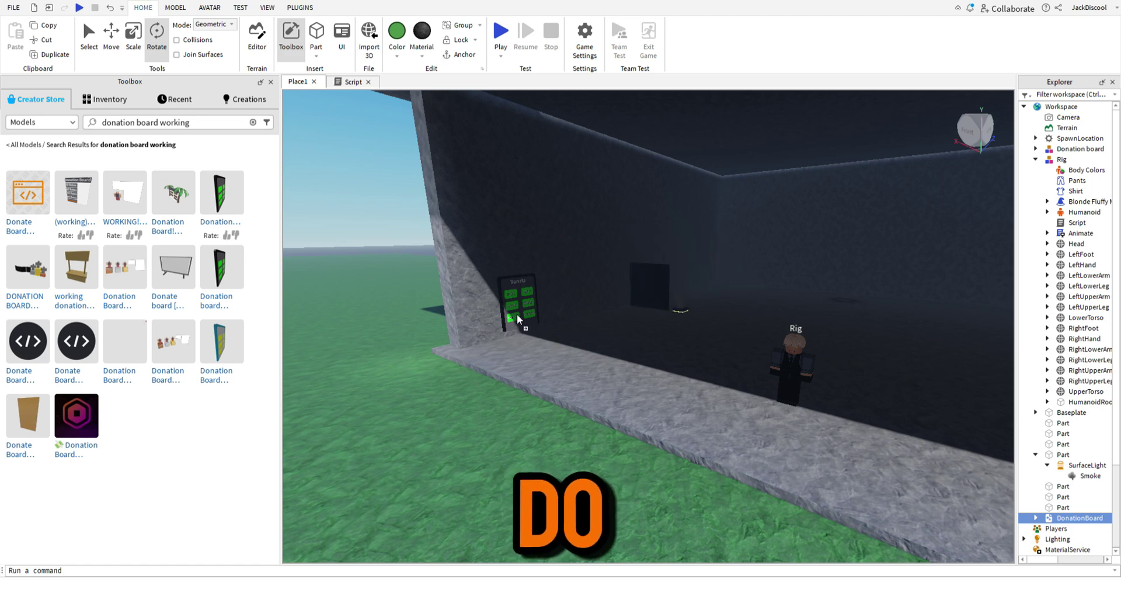
drag(691, 415, 804, 513)
key(w)
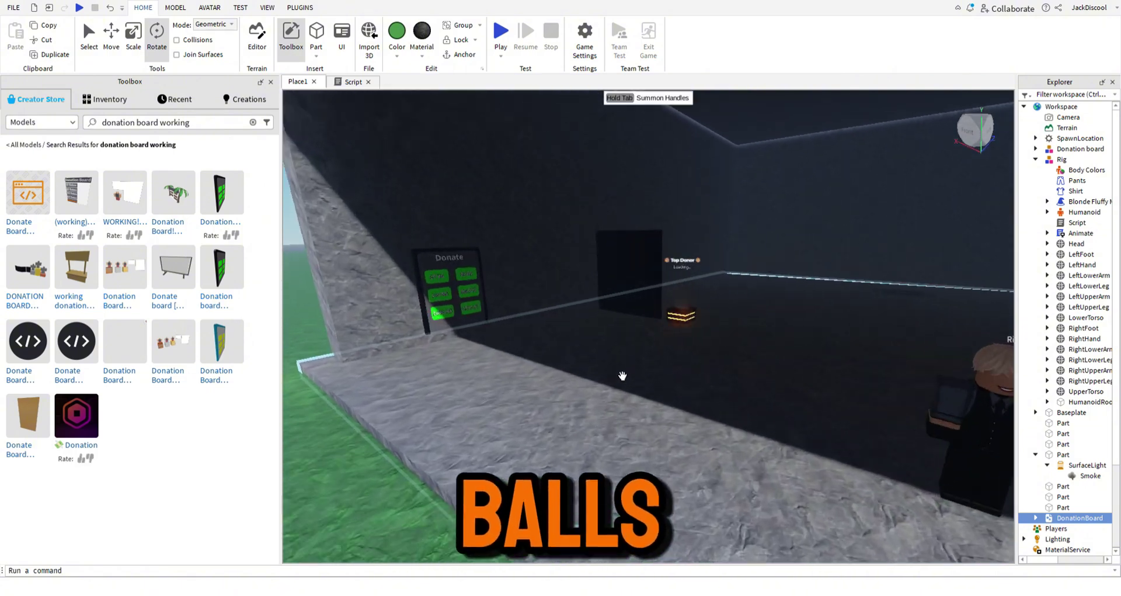
key(d)
key(s)
Move the new DonationBoard's Leaderboard panel onto the side wall beside the green Donate board.
click(562, 296)
key(s)
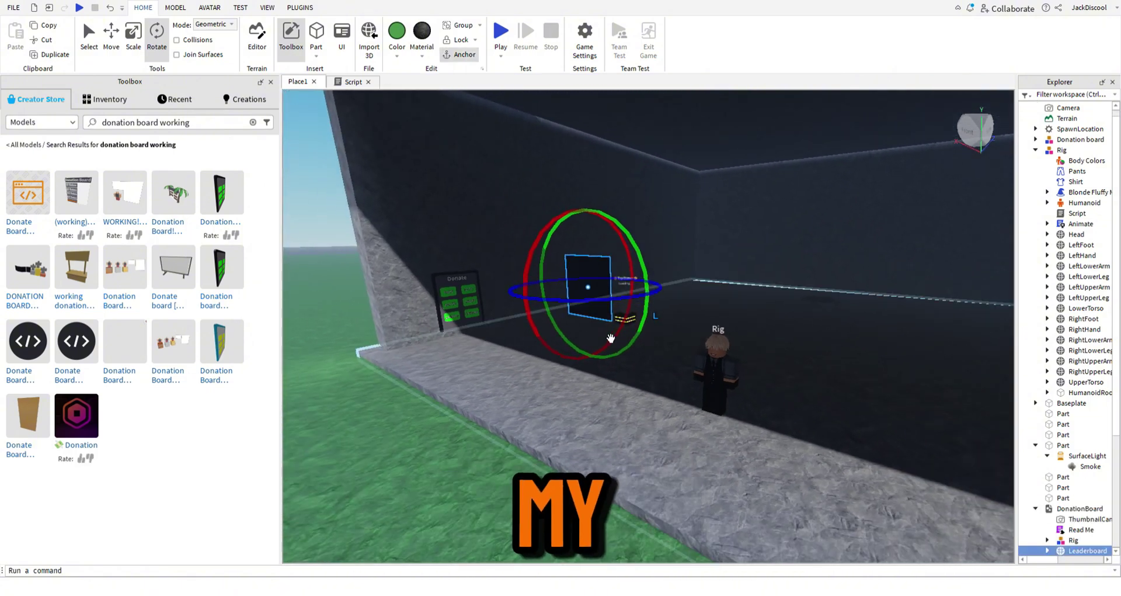
drag(607, 323, 501, 304)
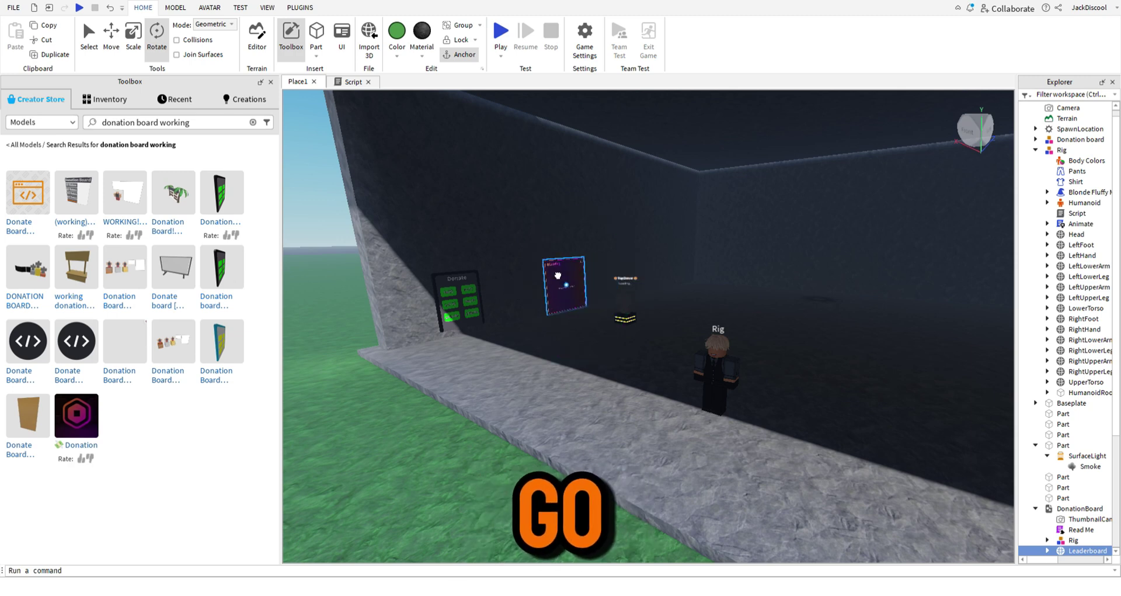
drag(574, 280, 566, 275)
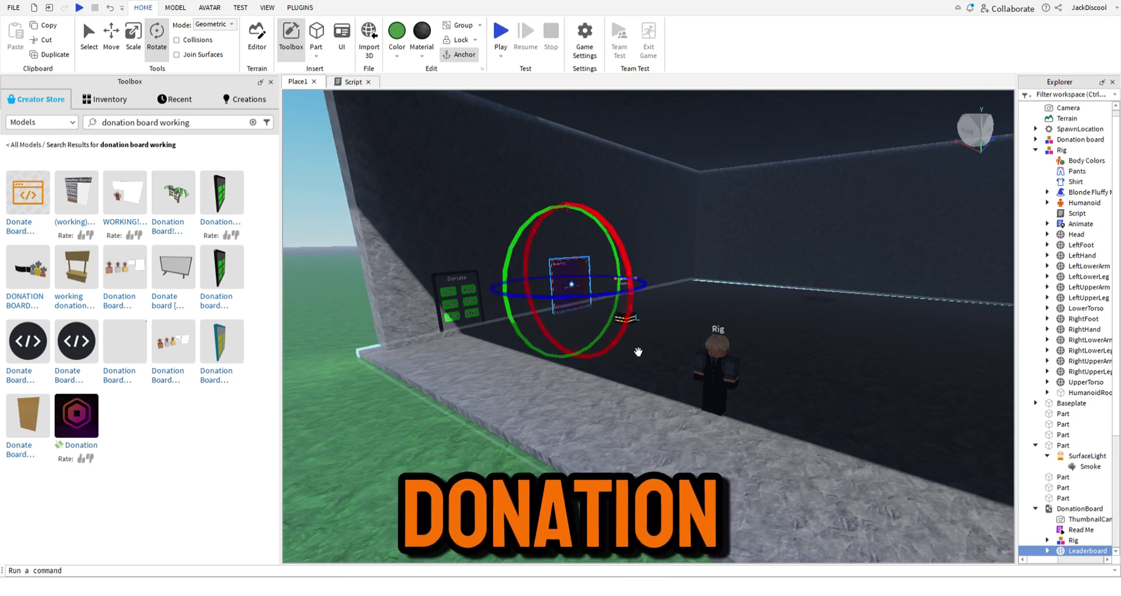
drag(614, 338, 524, 242)
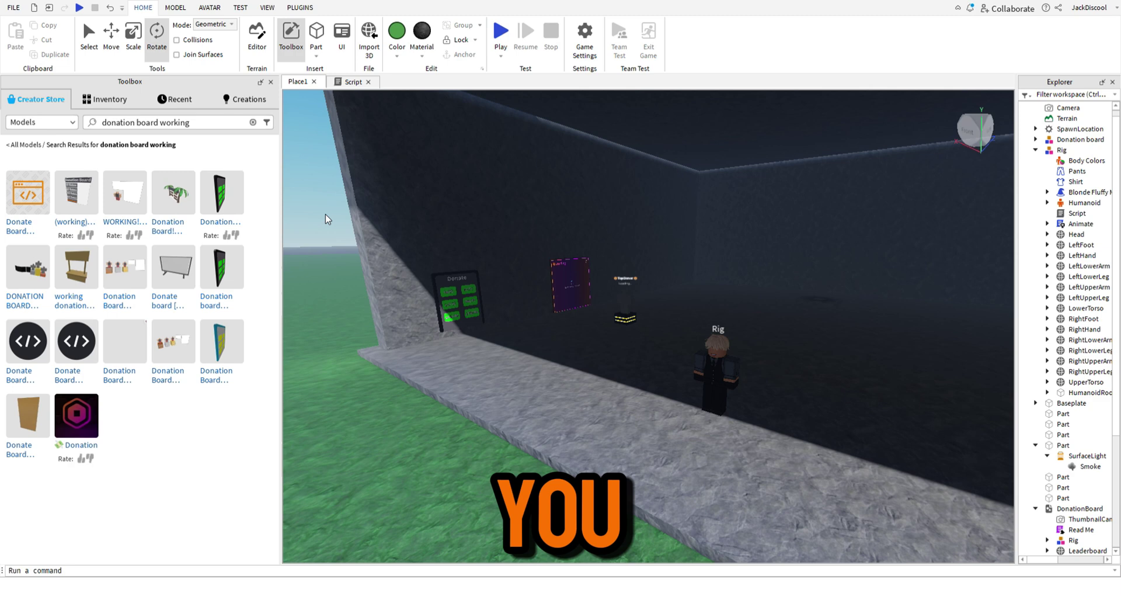
Search the model library for "house" and turn to the open grass beside the room.
key(s)
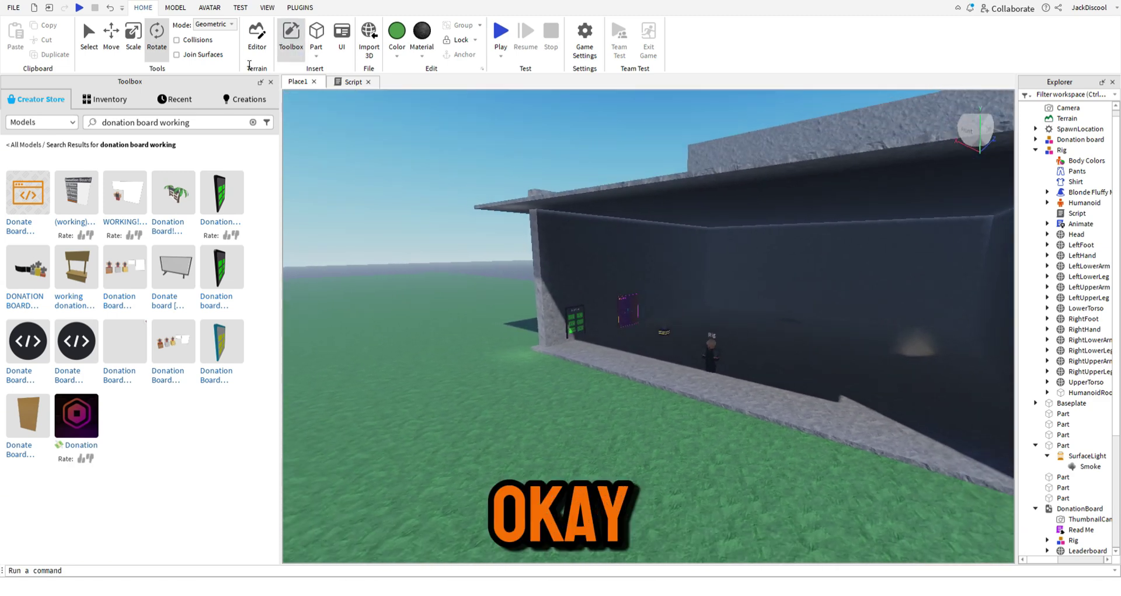
click(252, 123)
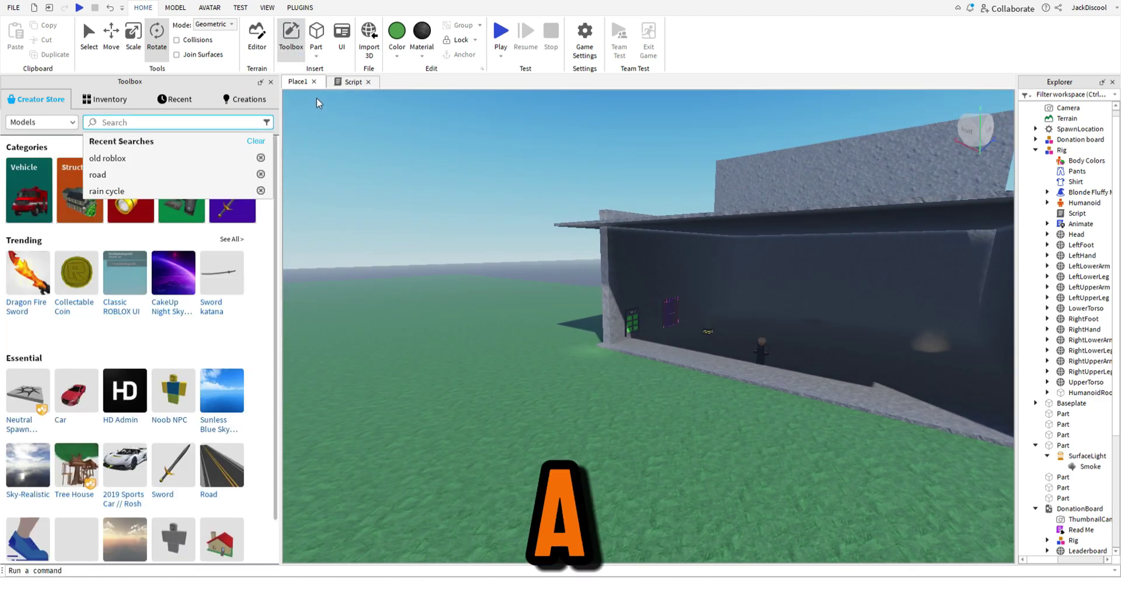
text(hous)
text(e)
key(Return)
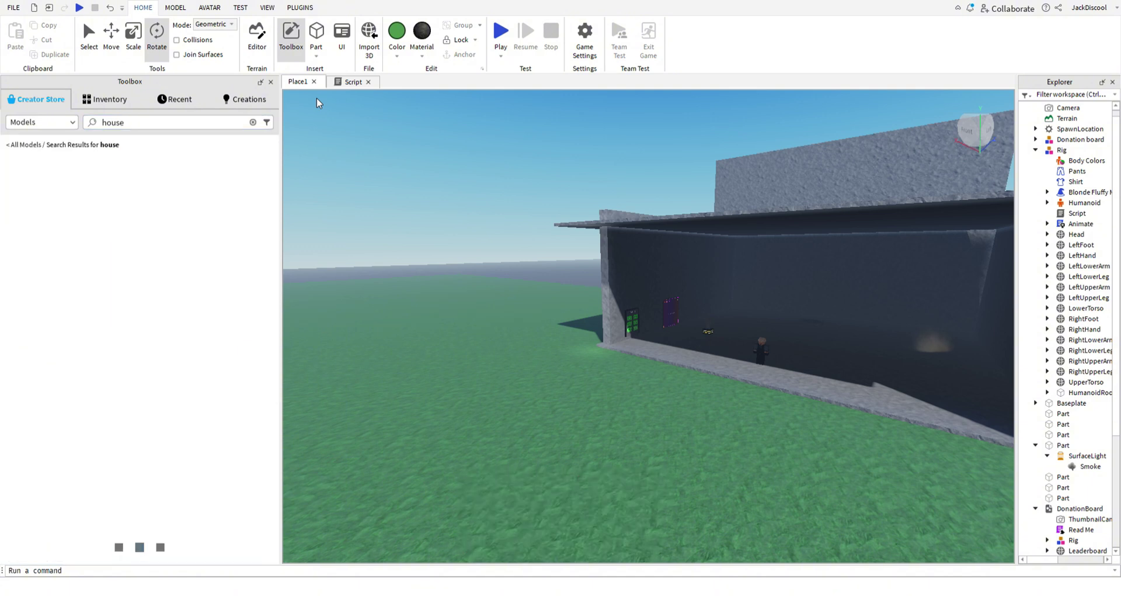
key(a)
right_drag(429, 169, 428, 169)
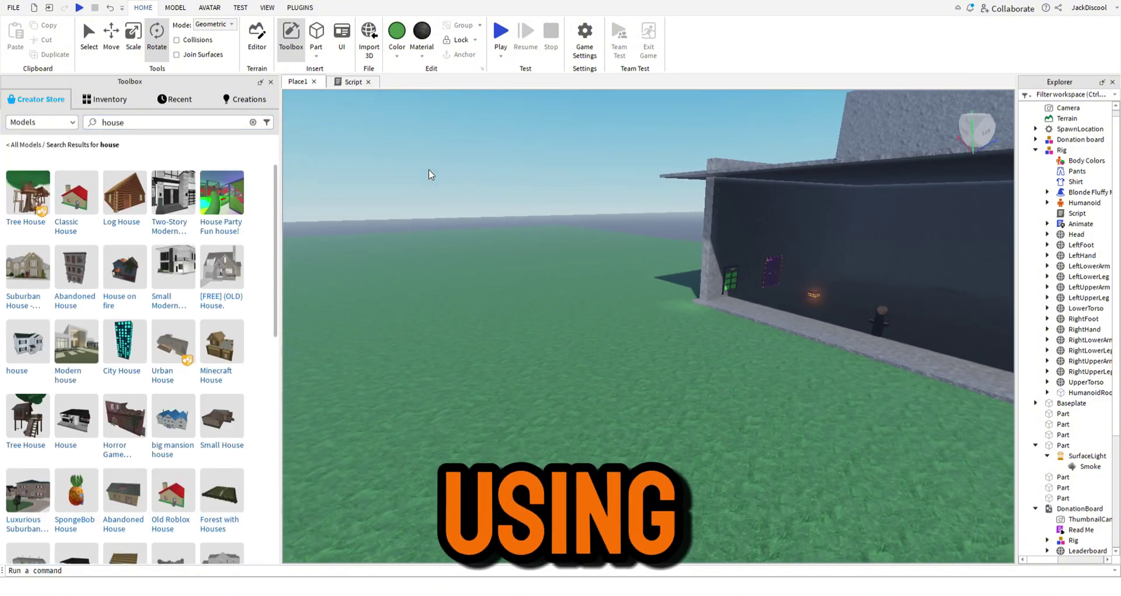
mouse_move(228, 224)
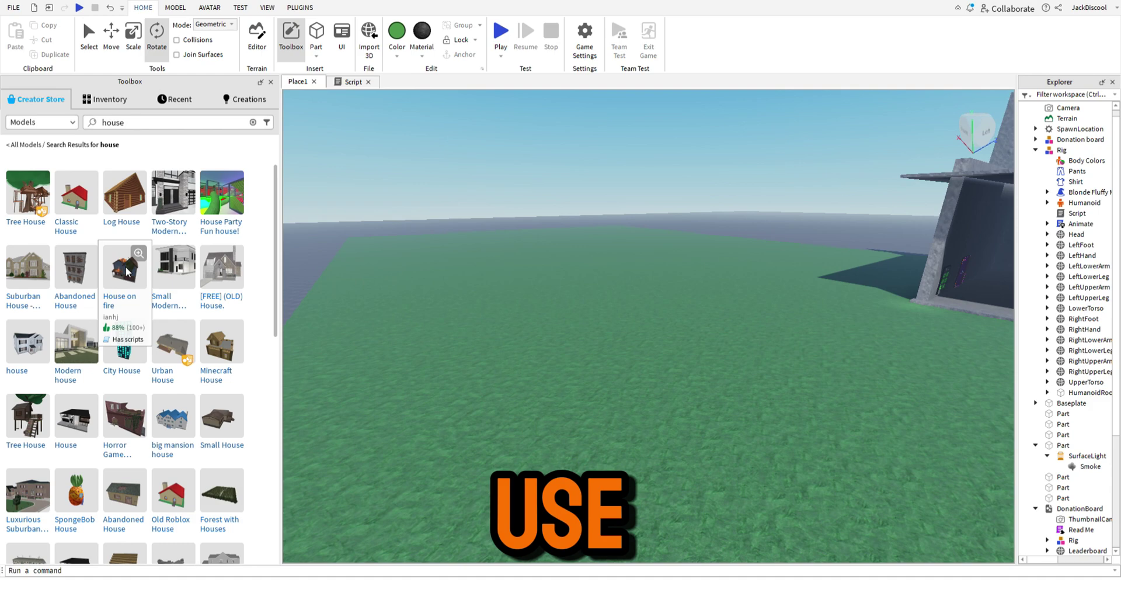
Insert the Small Modern house model from the house search results onto the open grass near the stone room.
mouse_move(172, 280)
drag(172, 279, 502, 485)
right_drag(785, 303, 784, 303)
key(d)
key(s)
key(a)
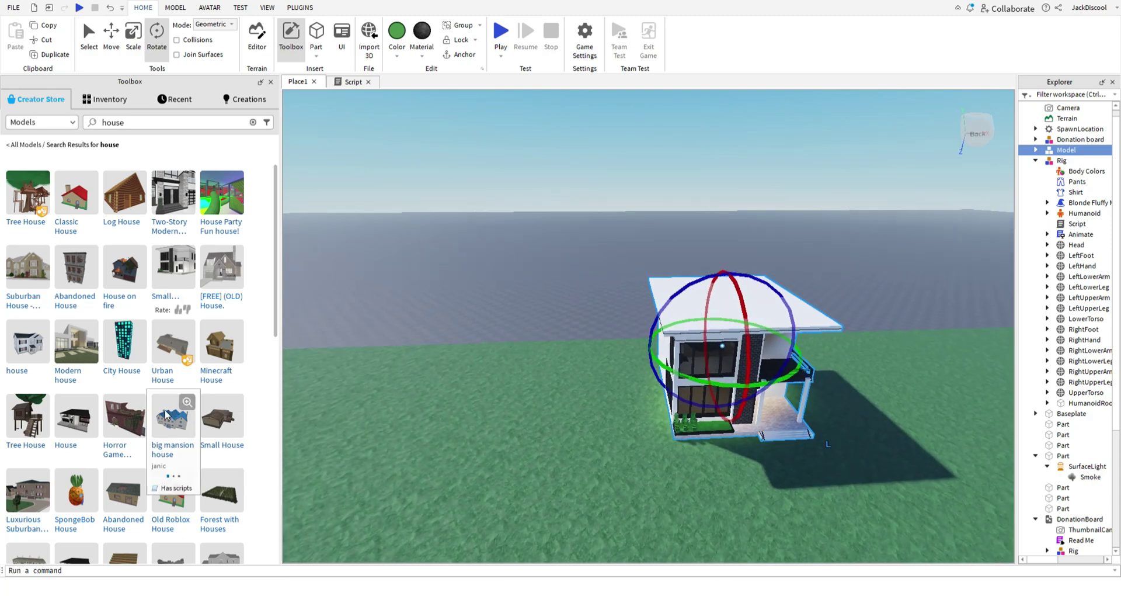
Insert the SpongeBob House model on the grass beside the white modern house and deselect it.
key(a)
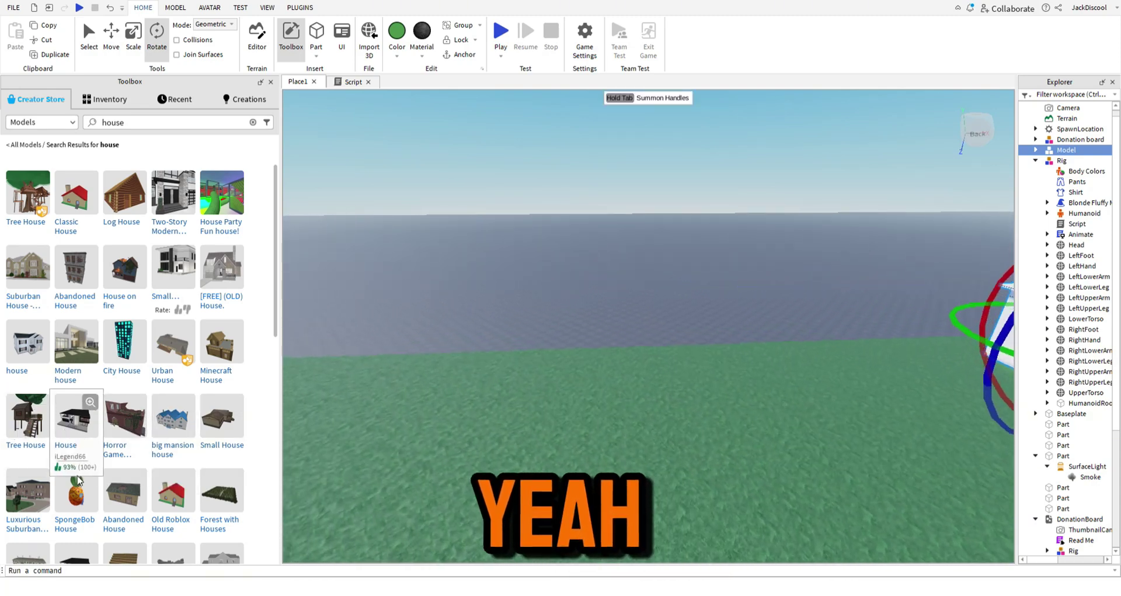
drag(142, 501, 379, 445)
click(544, 282)
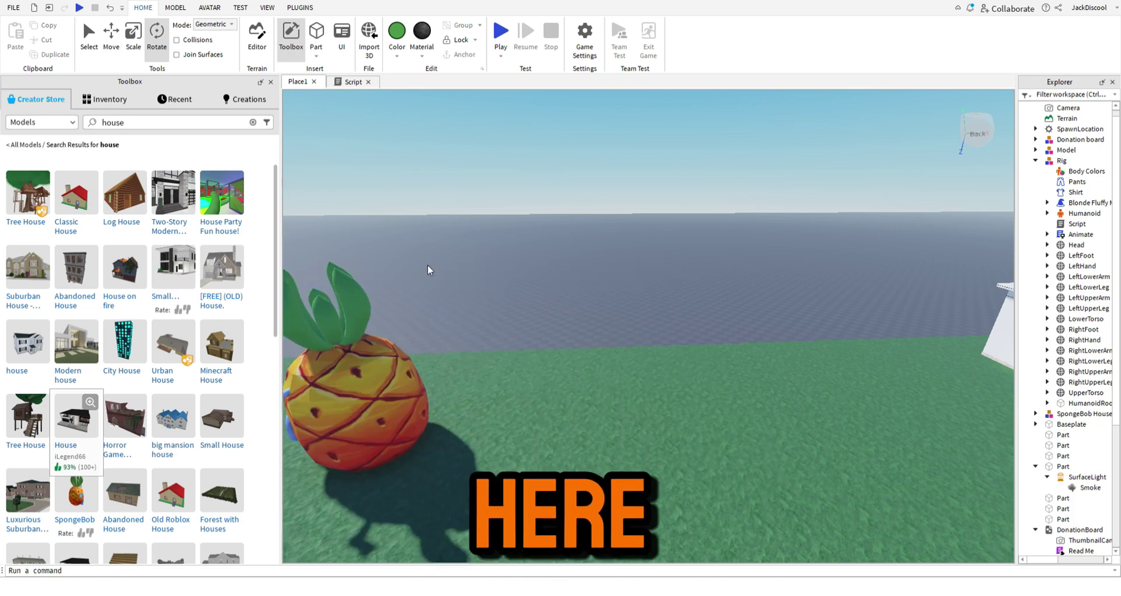
Insert three City House towers on the grass between the white modern house and the stone room.
key(s)
right_drag(427, 264, 418, 245)
key(s)
key(w)
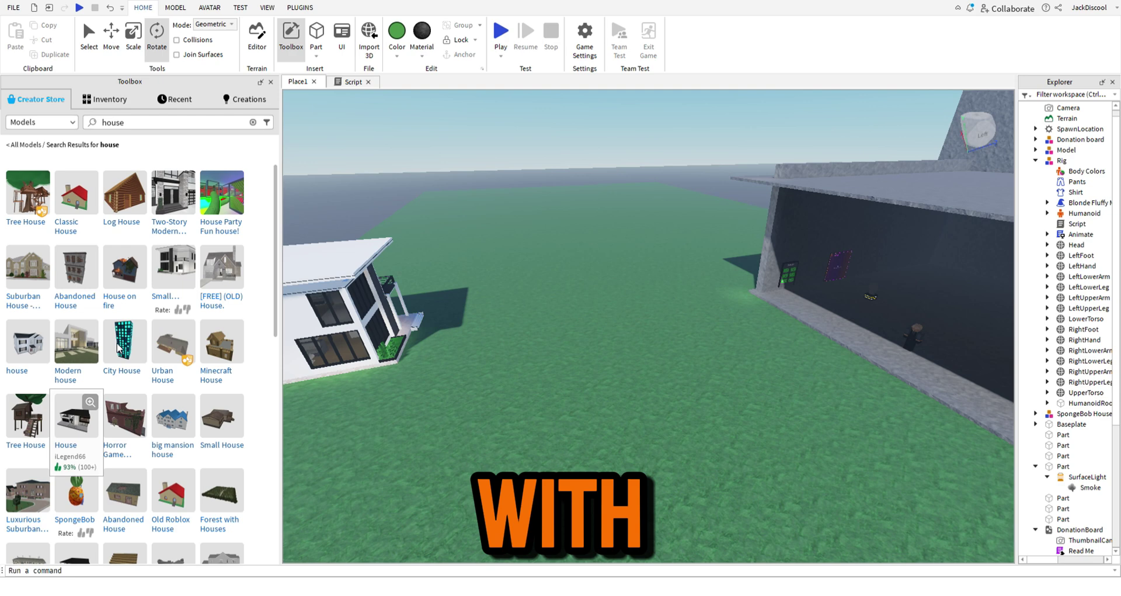
drag(118, 347, 533, 198)
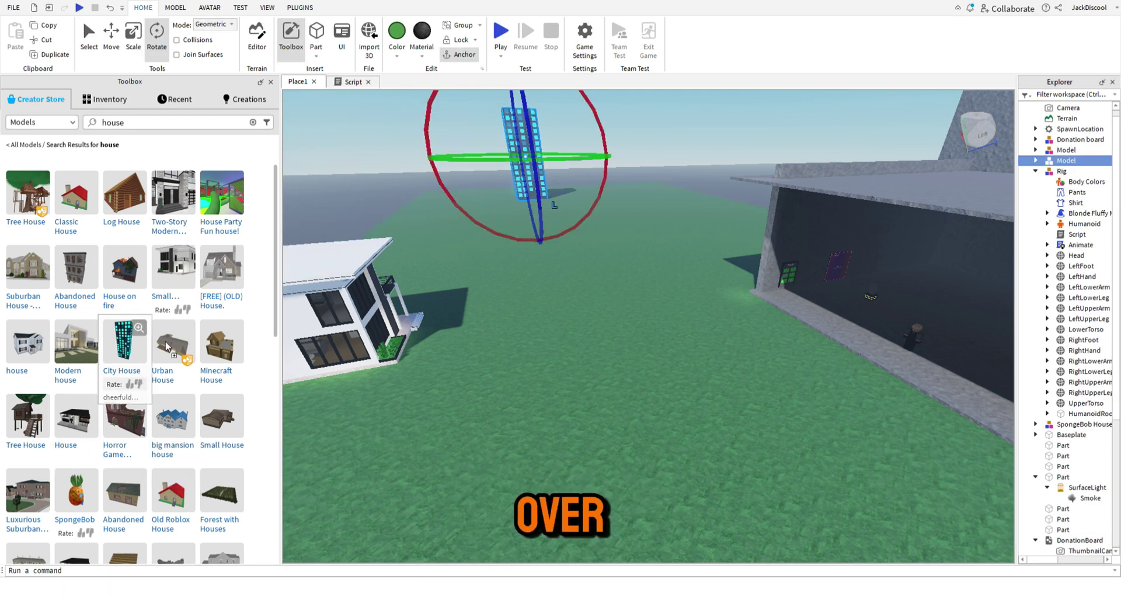
drag(168, 346, 461, 213)
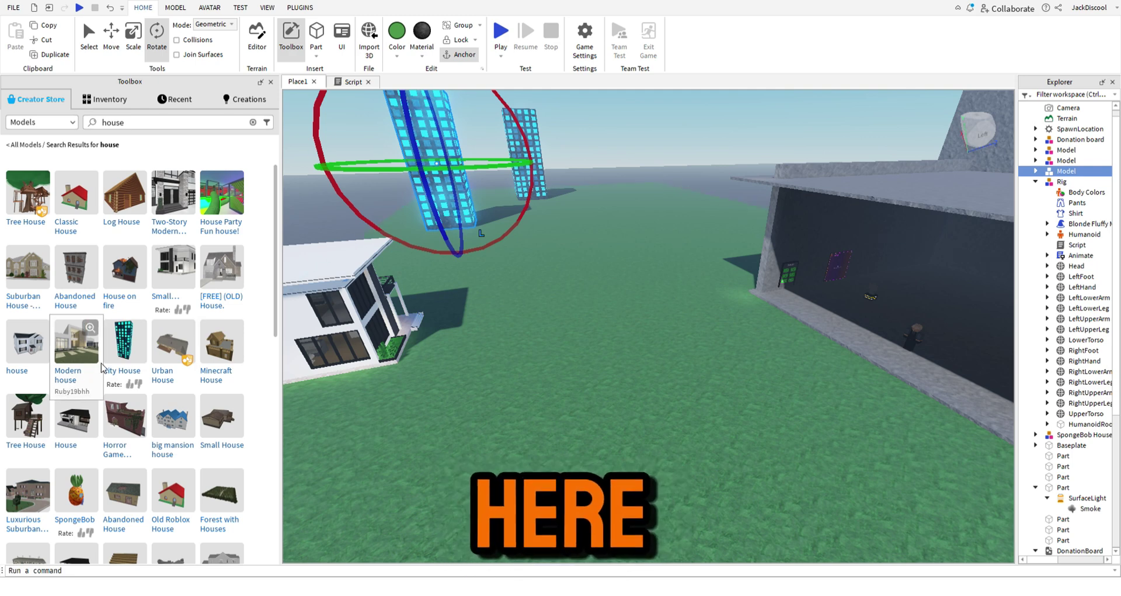
drag(129, 350, 680, 266)
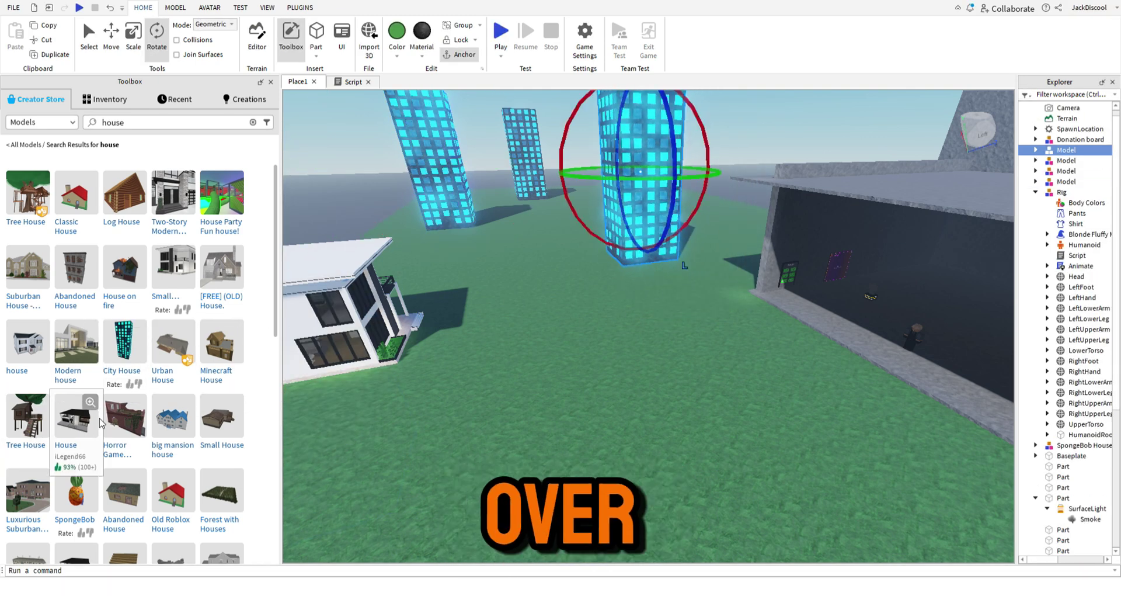
Insert the Minecraft House in front of the stone room and the House Party Fun house beyond the room's end.
drag(219, 350, 600, 468)
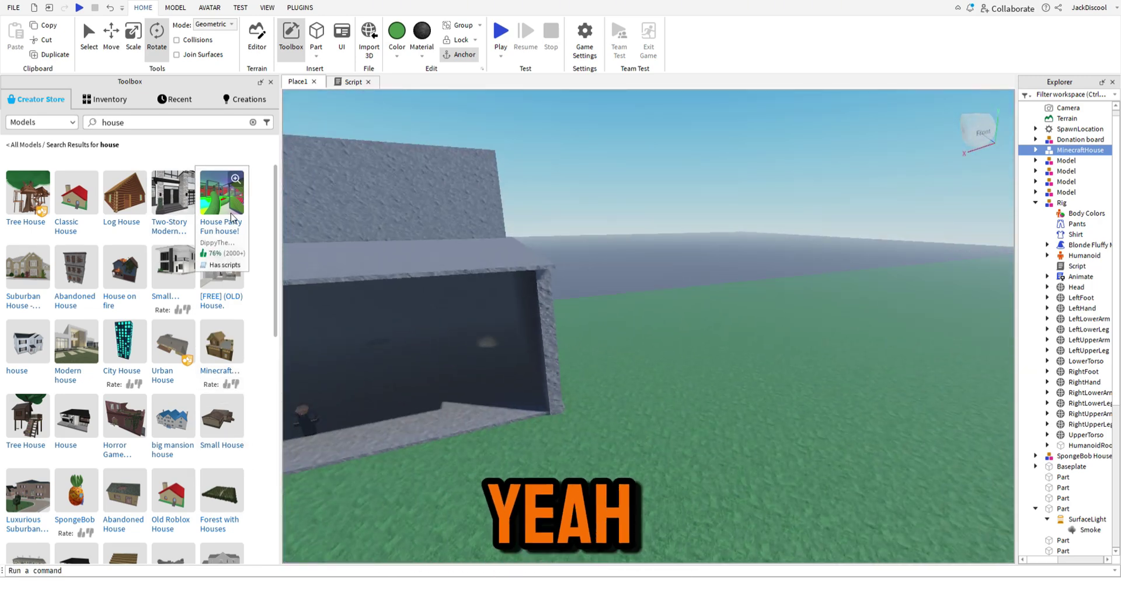
drag(222, 195, 721, 327)
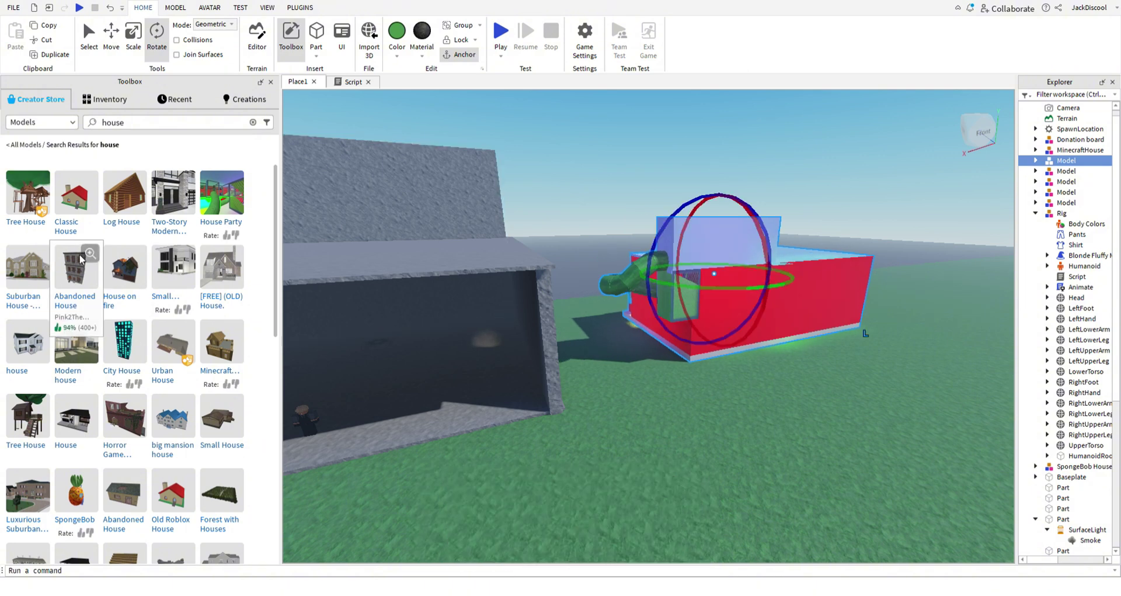
Insert the House Brookhaven model on the grass near the red party house and deselect it.
scroll(124, 448, down, 3)
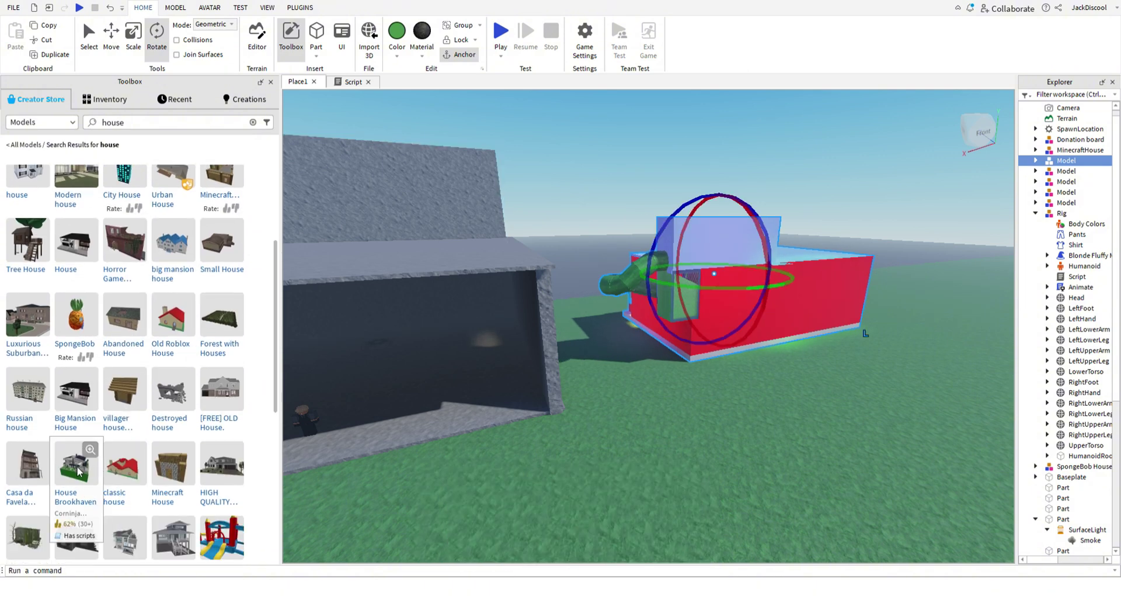
drag(75, 471, 724, 478)
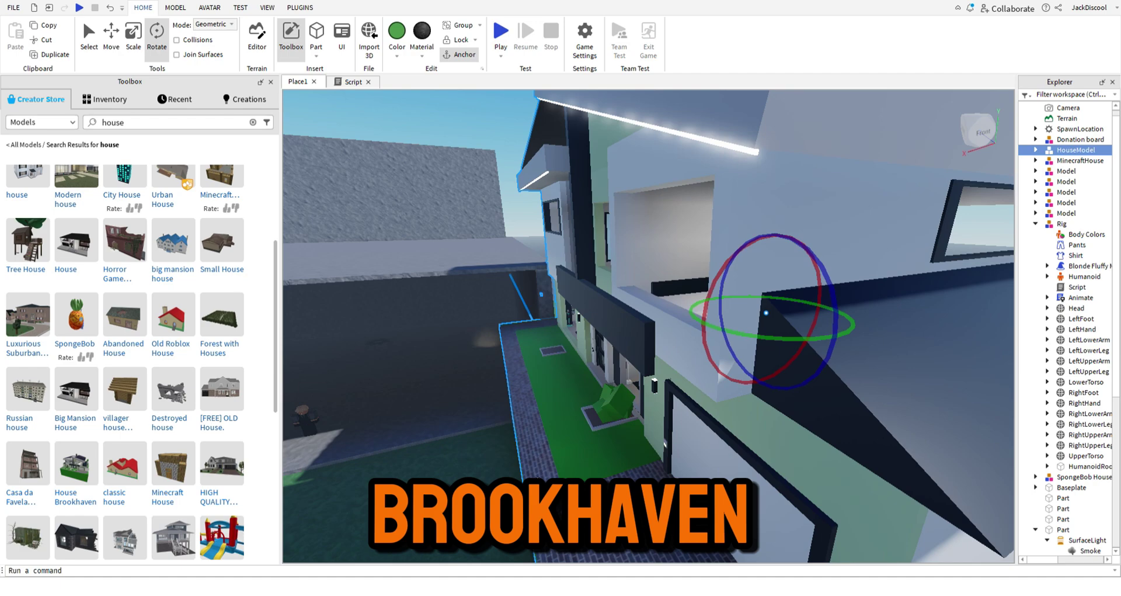
scroll(811, 427, down, 10)
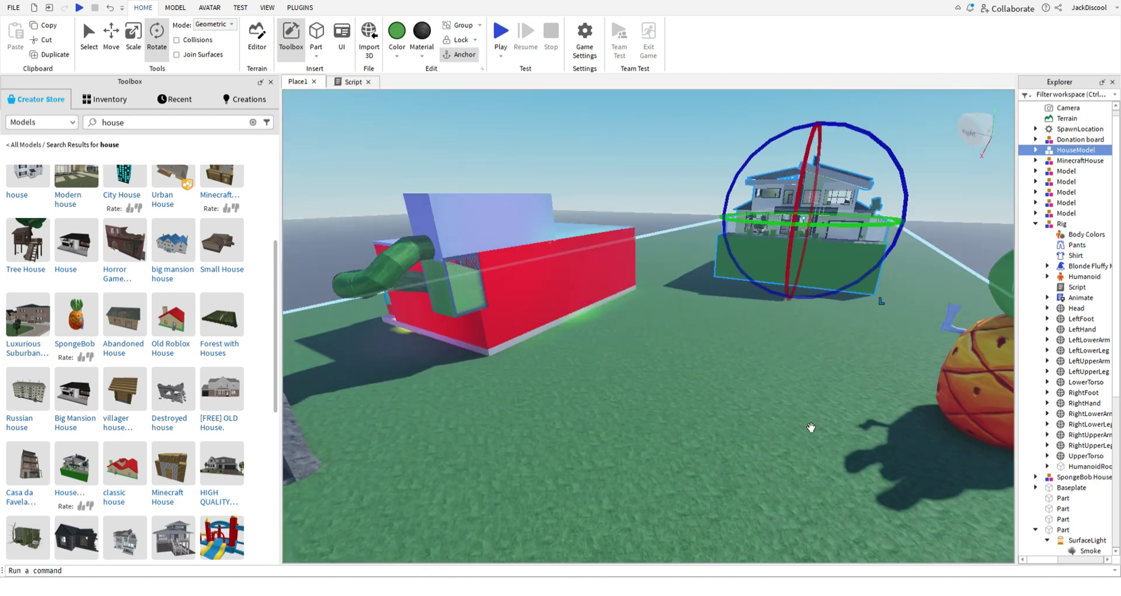
click(967, 188)
scroll(806, 402, down, 10)
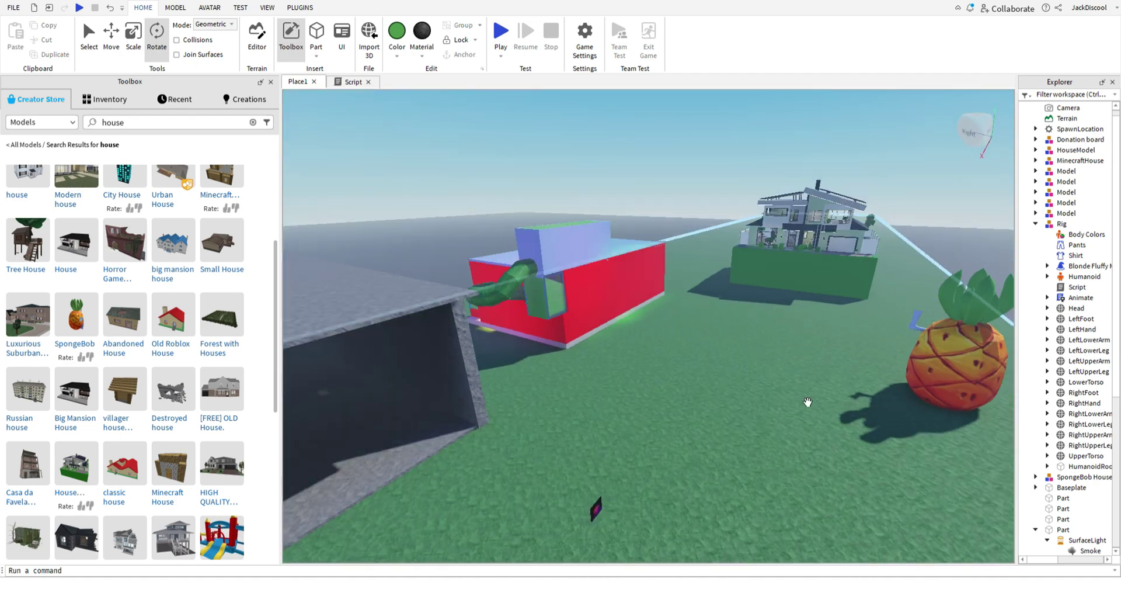
click(744, 319)
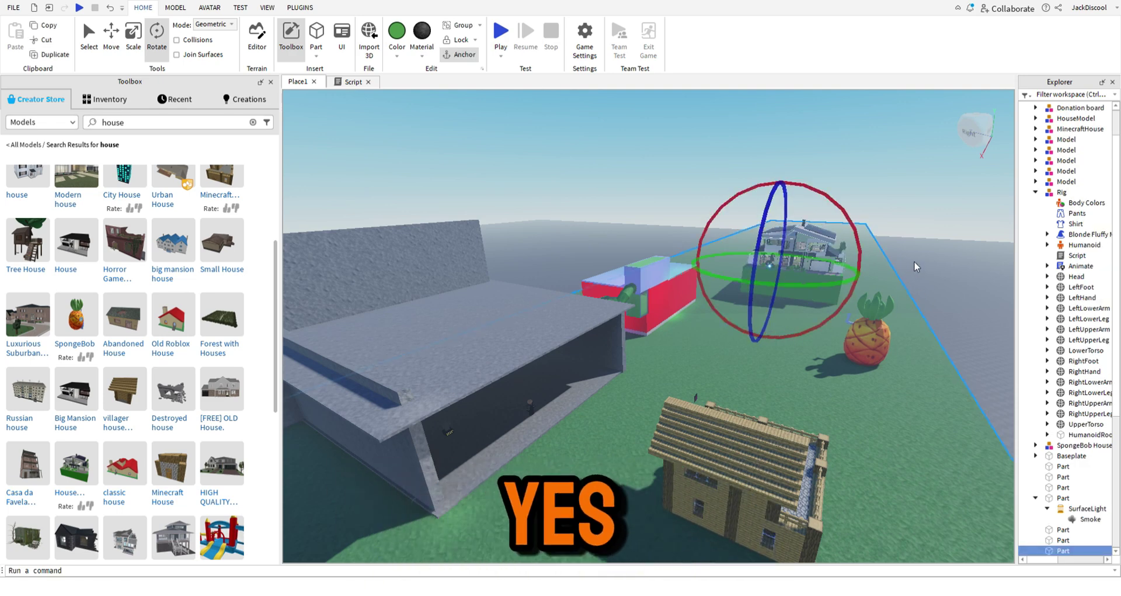
click(919, 169)
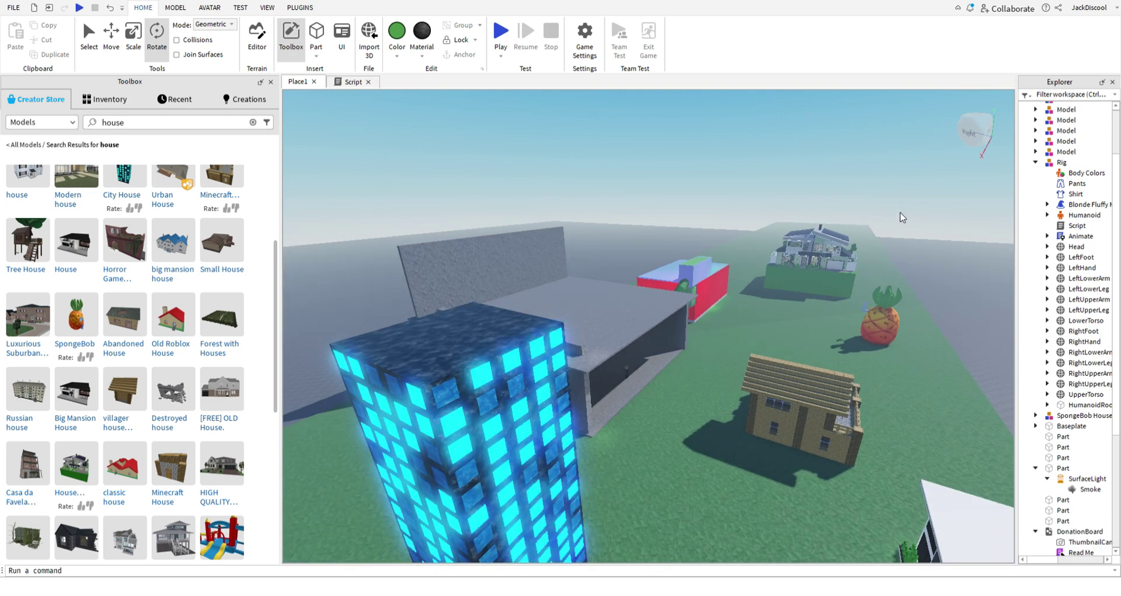
scroll(944, 239, down, 3)
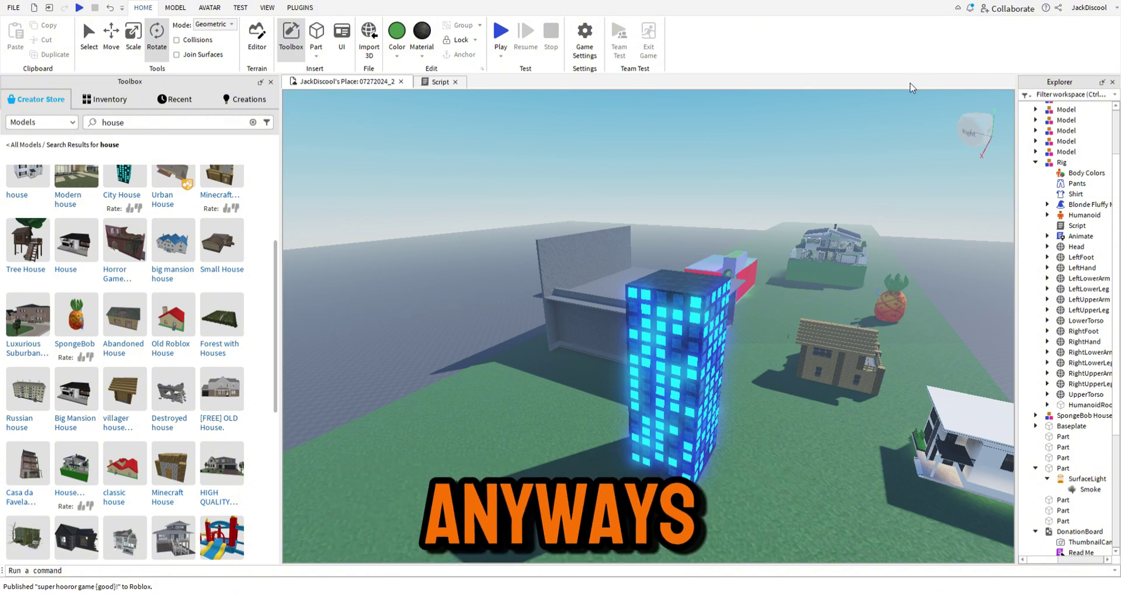
Close the published place.
key(alt+F4)
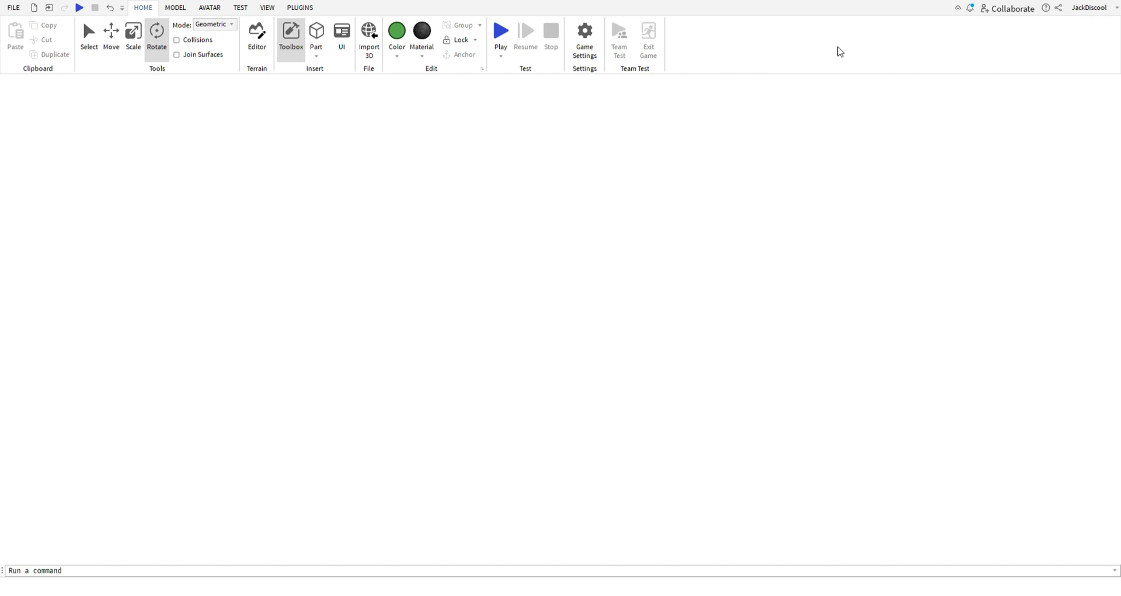